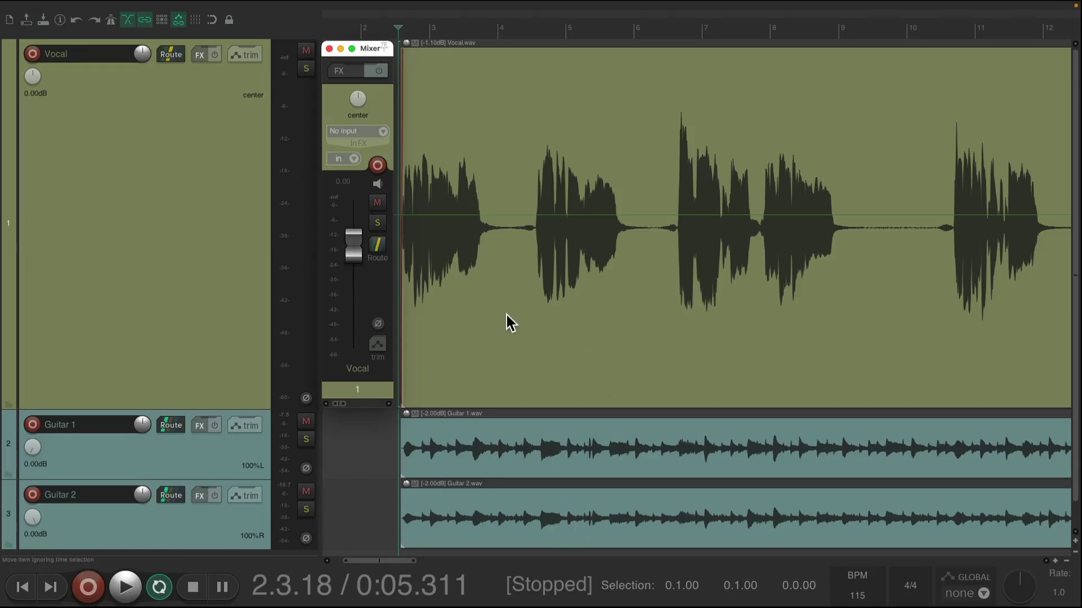
Step: Play back the song from the edit cursor to hear the vocal without automation, then stop
{"action": "key", "text": "space"}
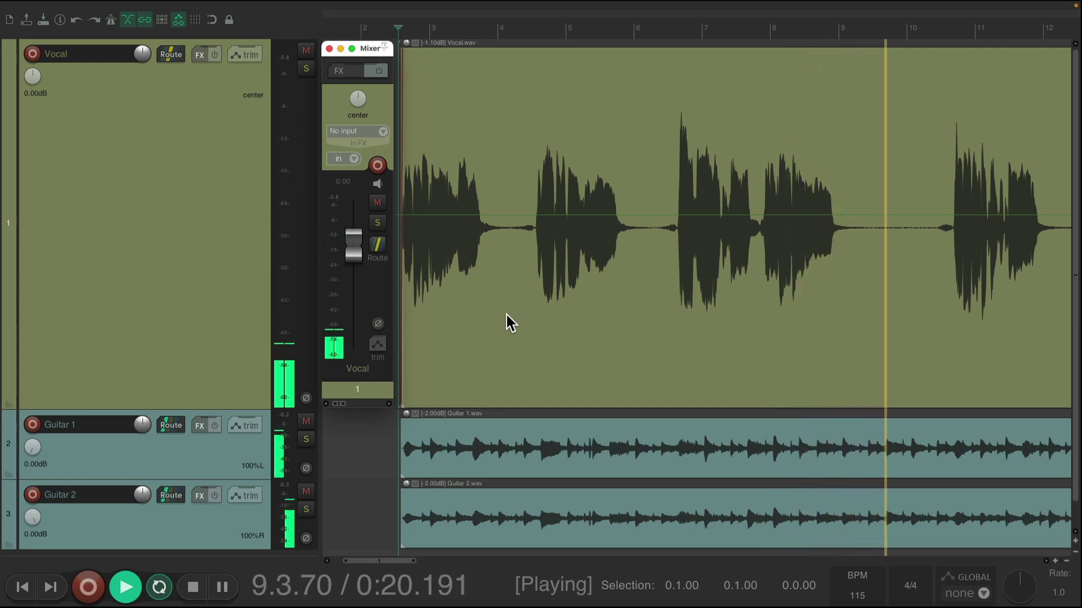
{"action": "key", "text": "space"}
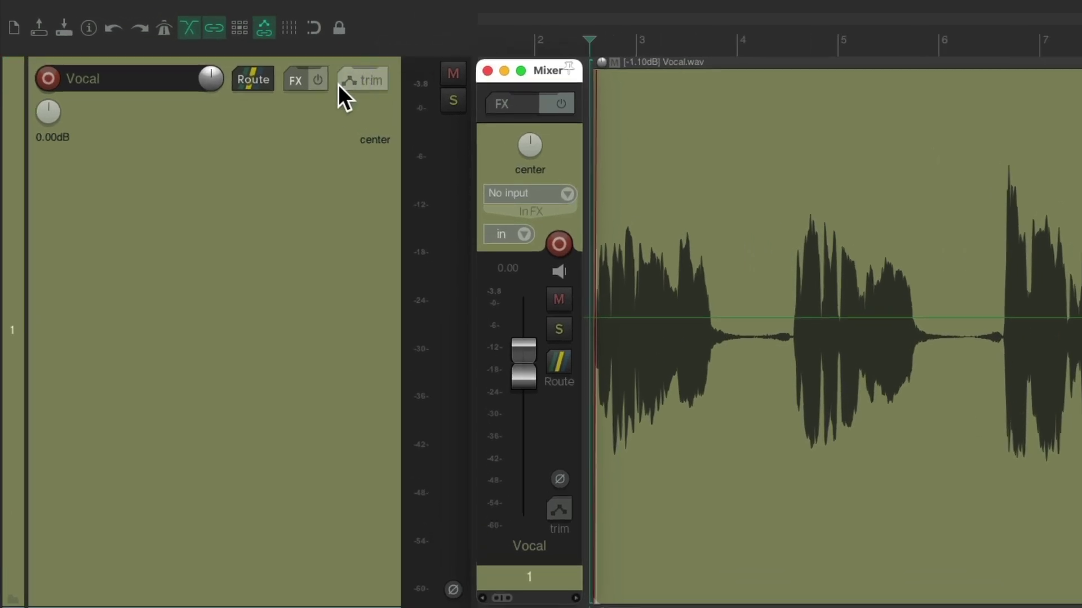
Step: Set the Vocal track's automation mode to Write and record continuous volume fader moves during playback
{"action": "left_click", "coordinate": [341, 84]}
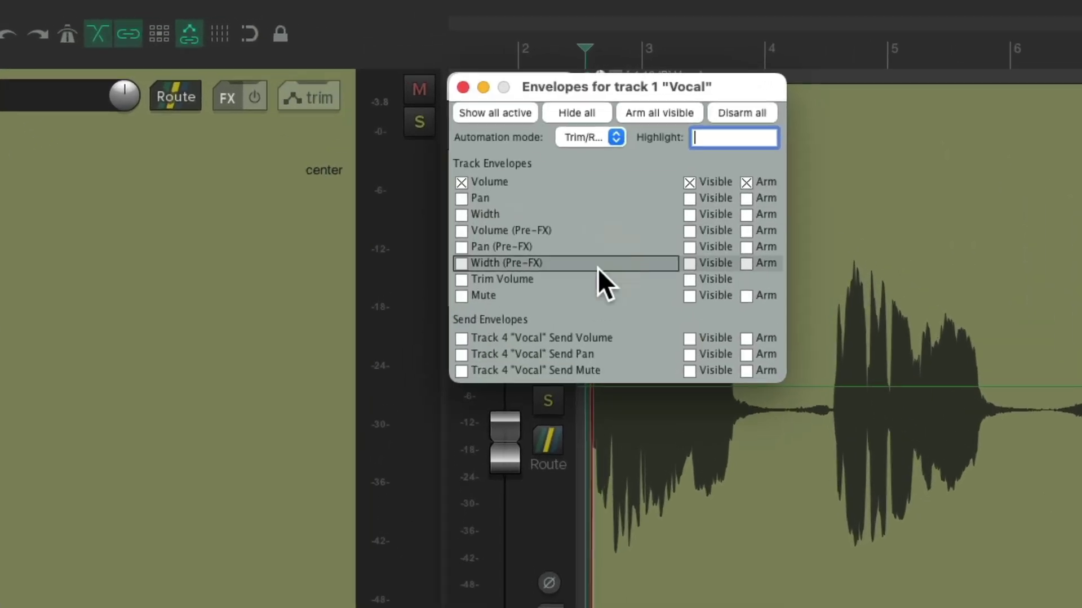
{"action": "left_click", "coordinate": [615, 137]}
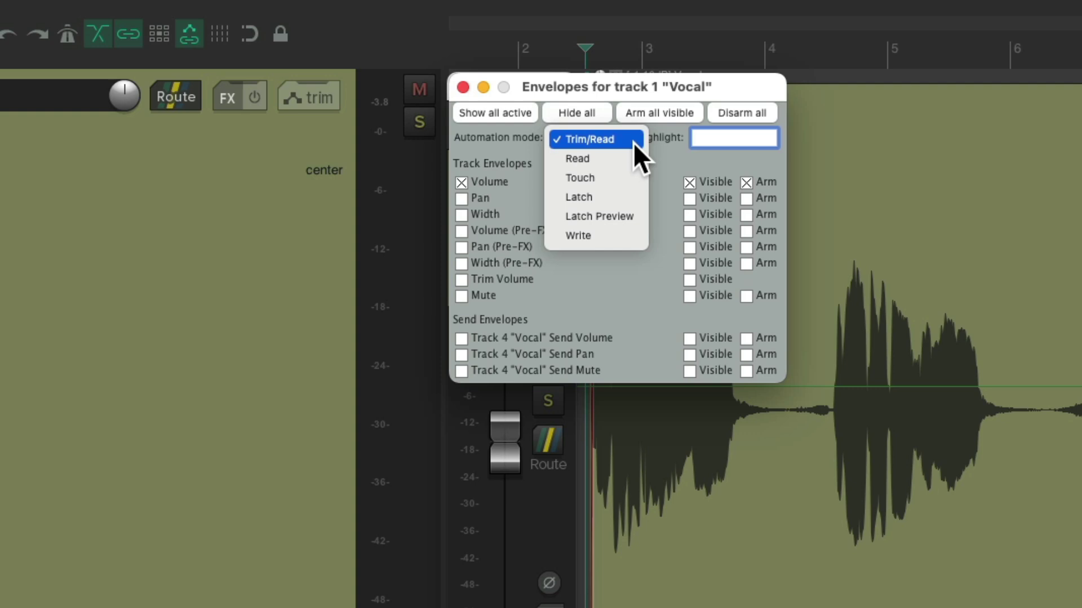
{"action": "left_click", "coordinate": [623, 236]}
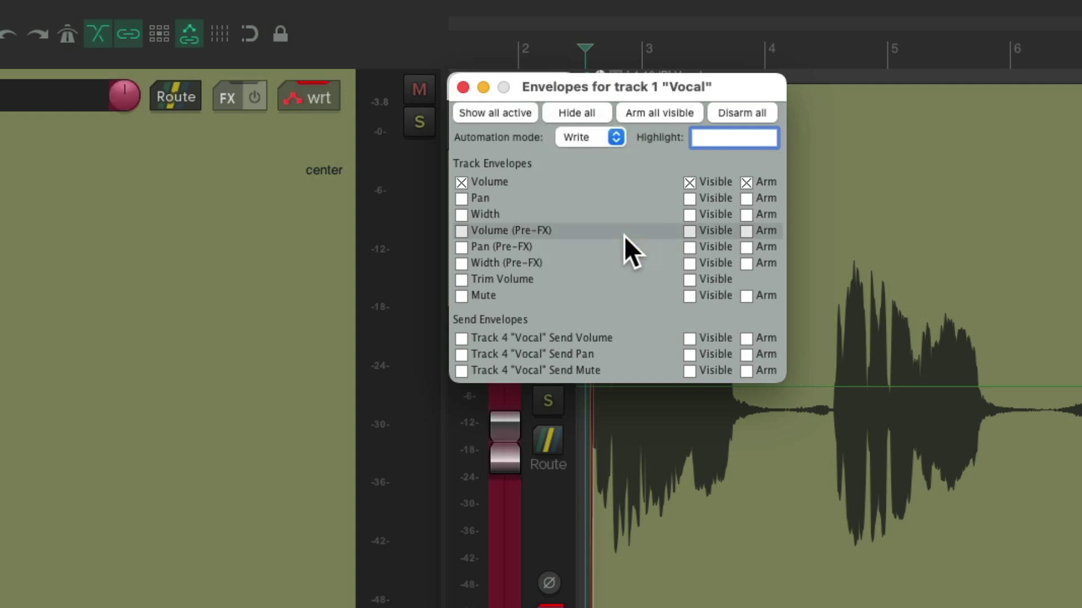
{"action": "key", "text": "Escape"}
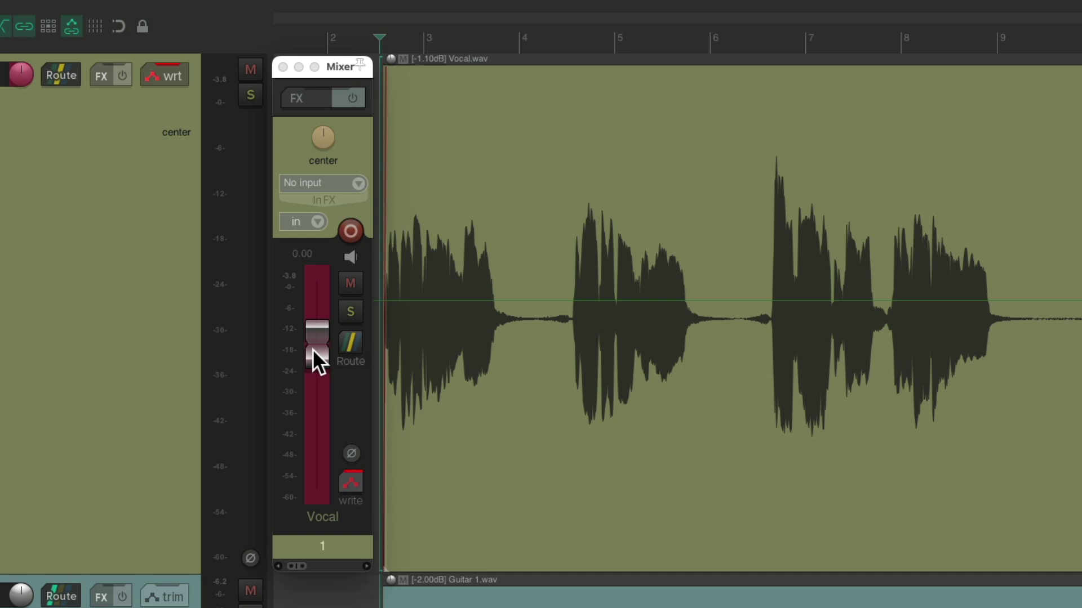
{"action": "key", "text": "space"}
{"action": "mouse_move", "coordinate": [312, 350]}
{"action": "left_mouse_down"}
{"action": "mouse_move", "coordinate": [314, 408]}
{"action": "mouse_move", "coordinate": [327, 333]}
{"action": "mouse_move", "coordinate": [325, 407]}
{"action": "mouse_move", "coordinate": [339, 331]}
{"action": "left_mouse_up"}
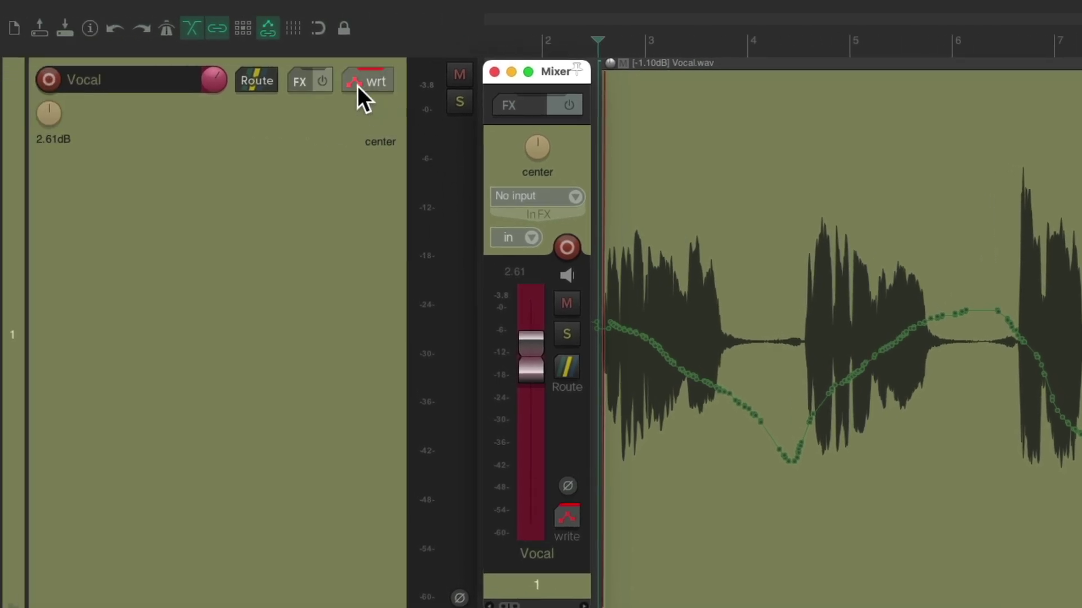
Step: Set the Vocal track's automation mode to Read and play back the recorded volume envelope
{"action": "left_click", "coordinate": [151, 77]}
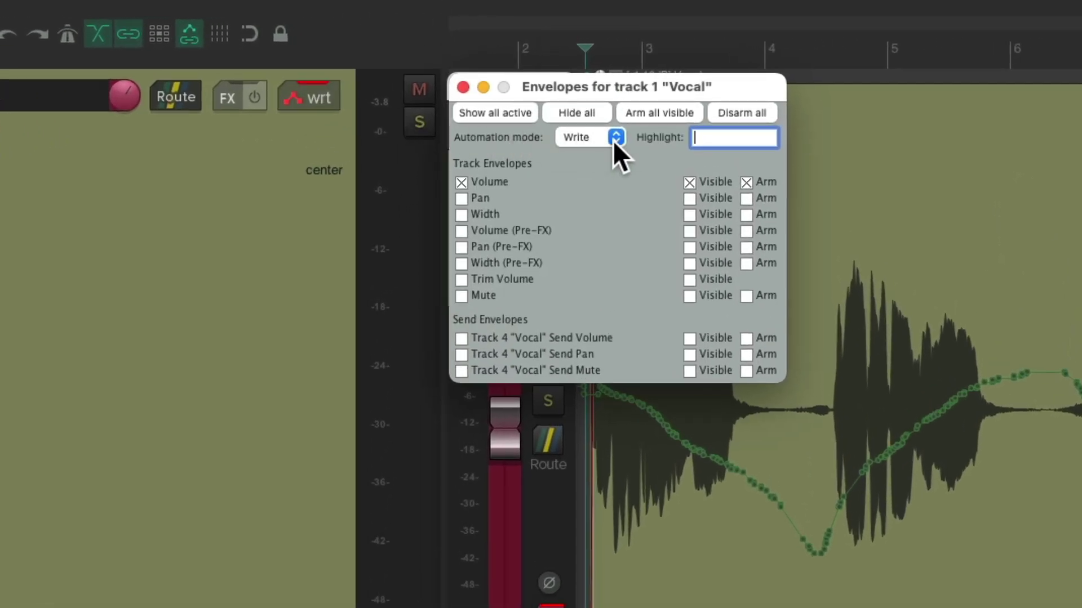
{"action": "left_click", "coordinate": [607, 142]}
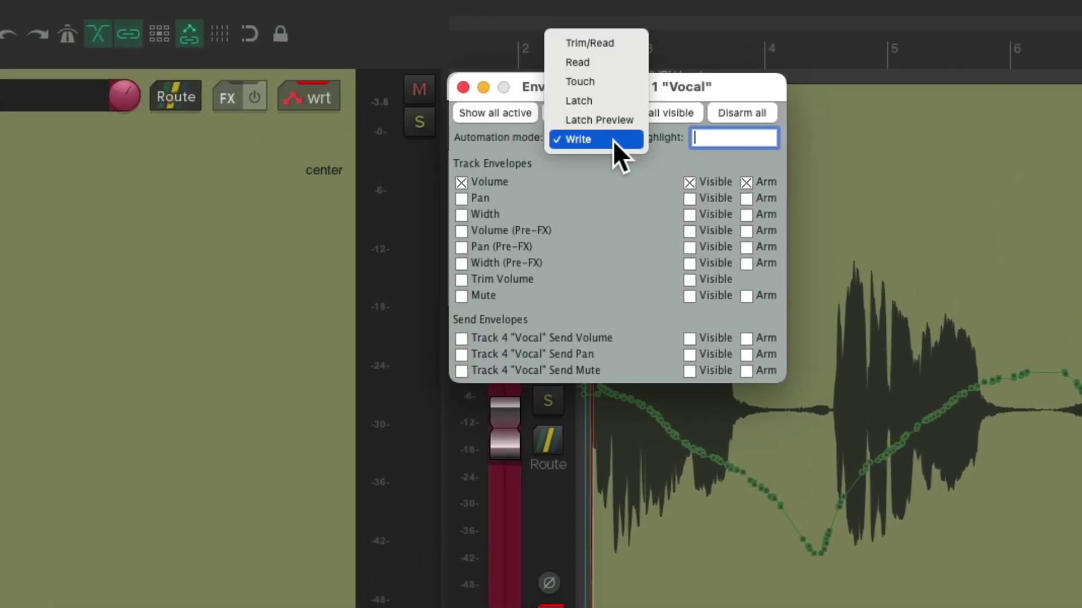
{"action": "left_click", "coordinate": [616, 63]}
{"action": "key", "text": "Escape"}
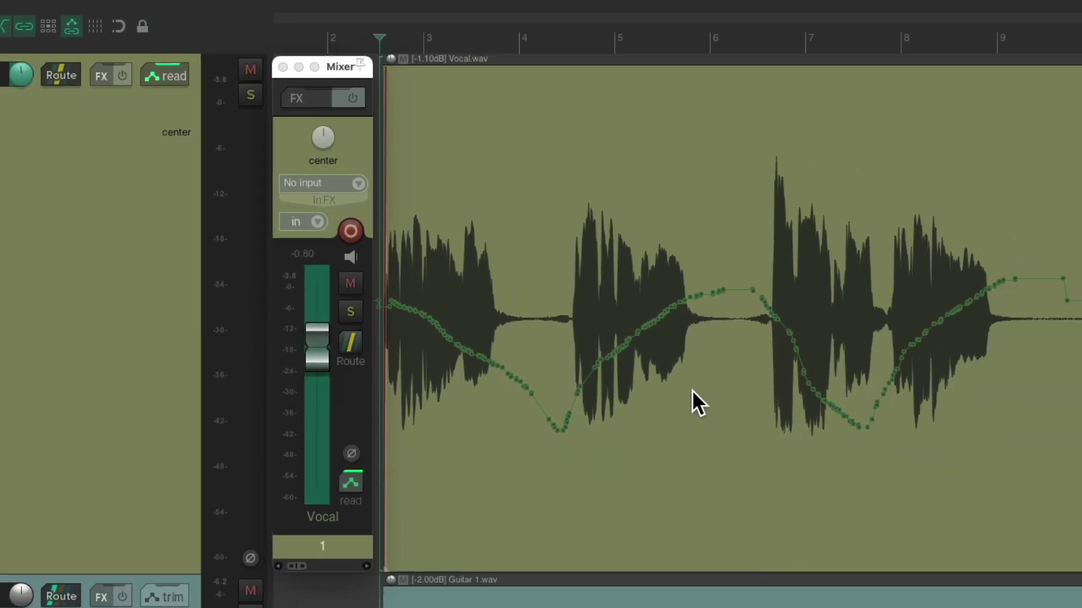
{"action": "key", "text": "space"}
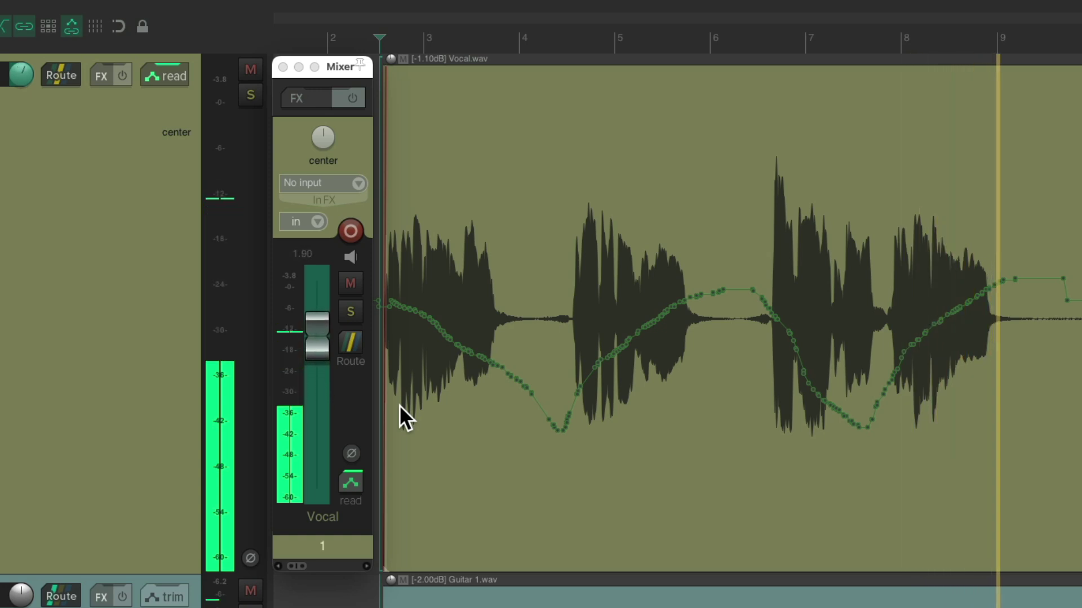
{"action": "key", "text": "space"}
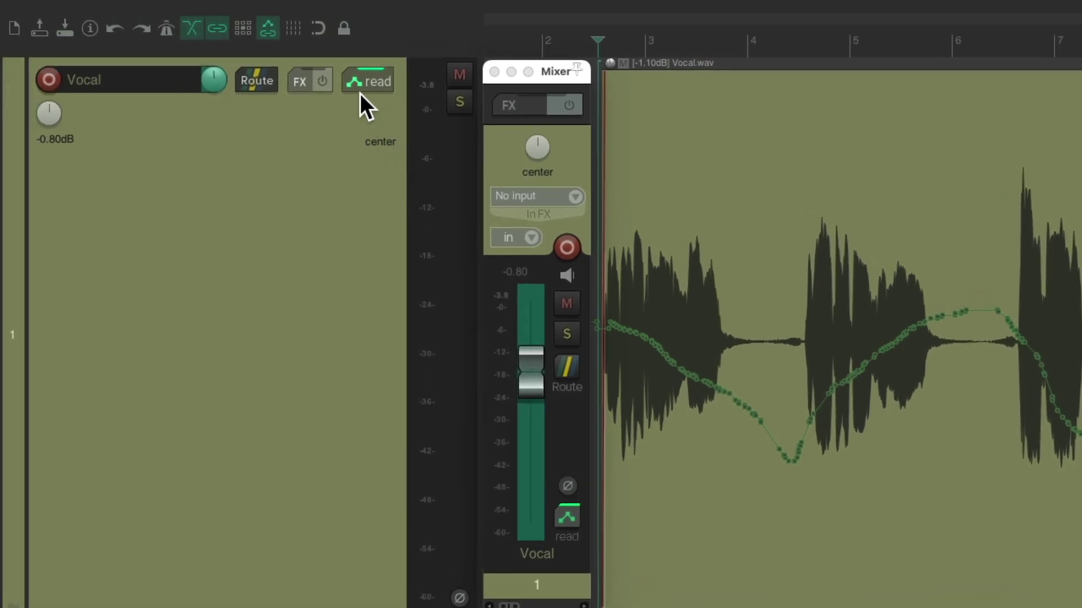
Step: Set the Vocal track's automation mode to Trim/Read and close its envelope settings
{"action": "left_click", "coordinate": [351, 80]}
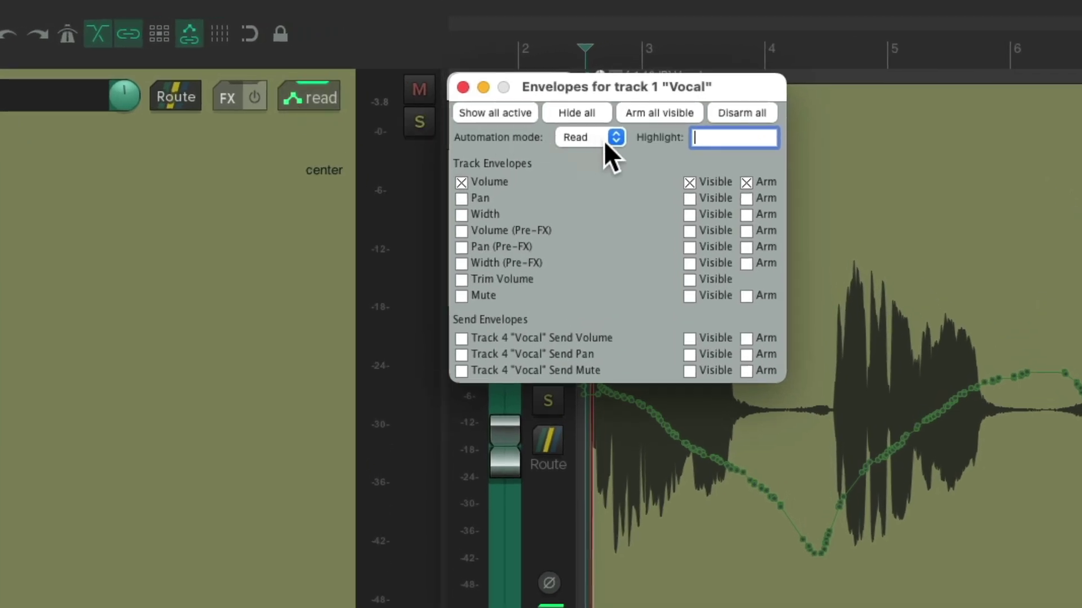
{"action": "left_click", "coordinate": [623, 117]}
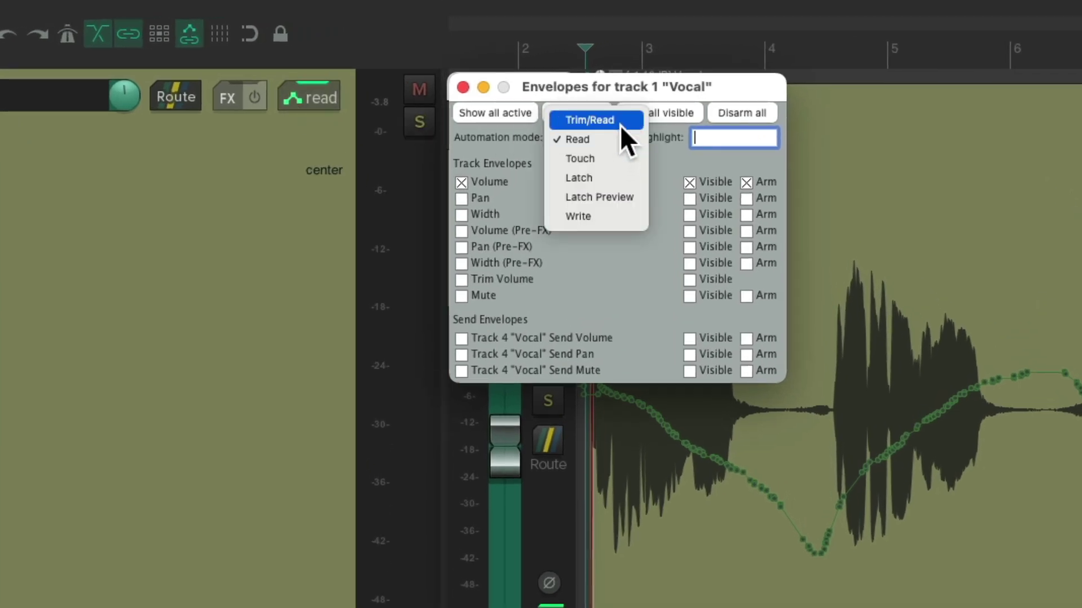
{"action": "left_click", "coordinate": [620, 125]}
{"action": "key", "text": "Escape"}
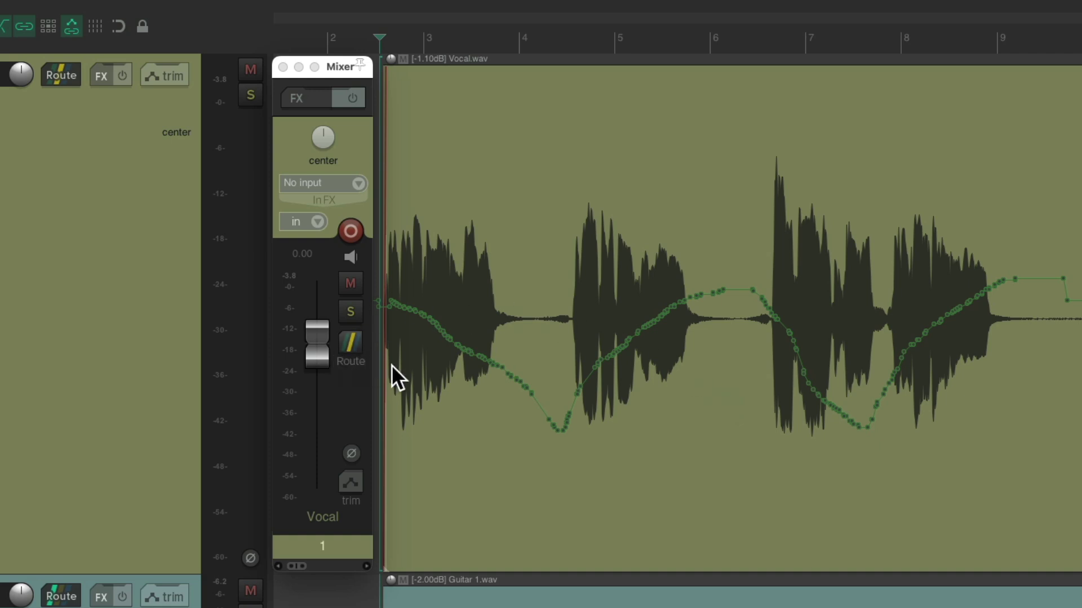
Step: Play back the automated vocal with its trim fader lowered to -3.00 dB and again raised to 3.00 dB
{"action": "key", "text": "space"}
{"action": "left_click_drag", "start_coordinate": [319, 350], "coordinate": [317, 364]}
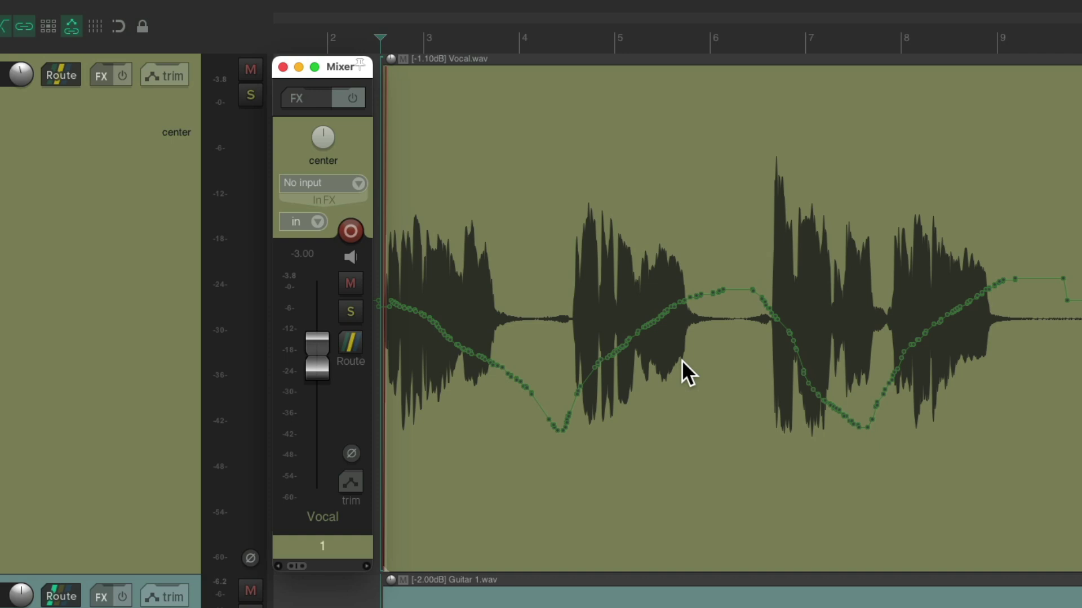
{"action": "key", "text": "space"}
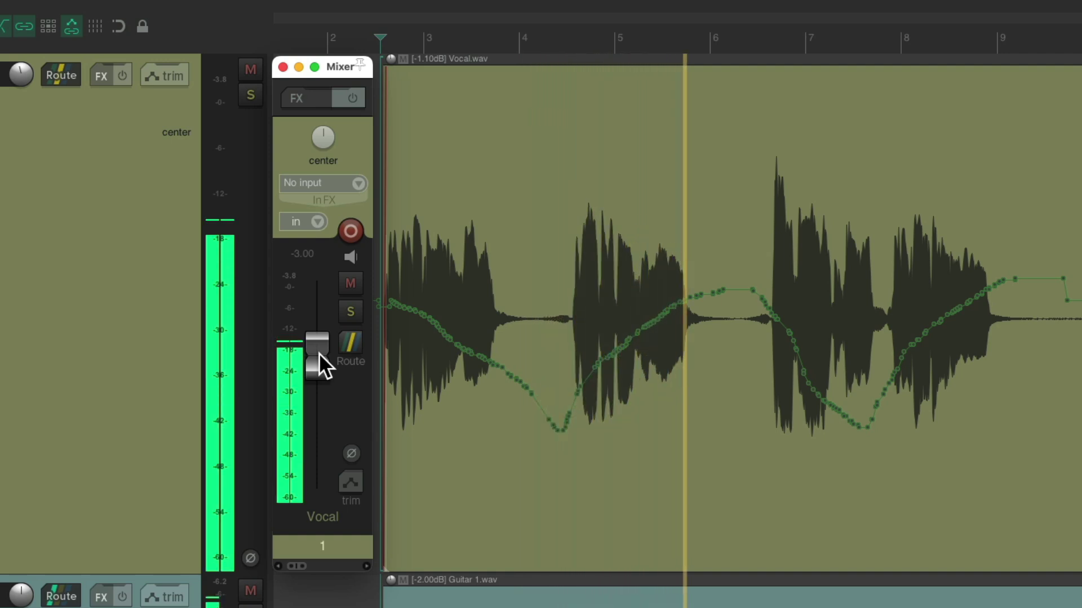
{"action": "key", "text": "space"}
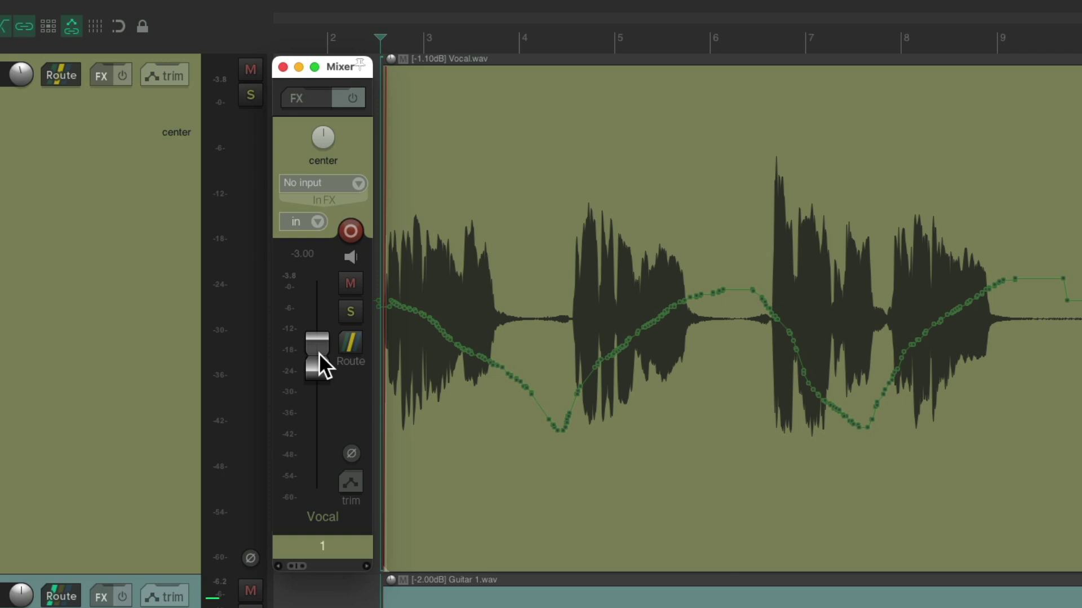
{"action": "left_click_drag", "start_coordinate": [319, 353], "coordinate": [319, 329]}
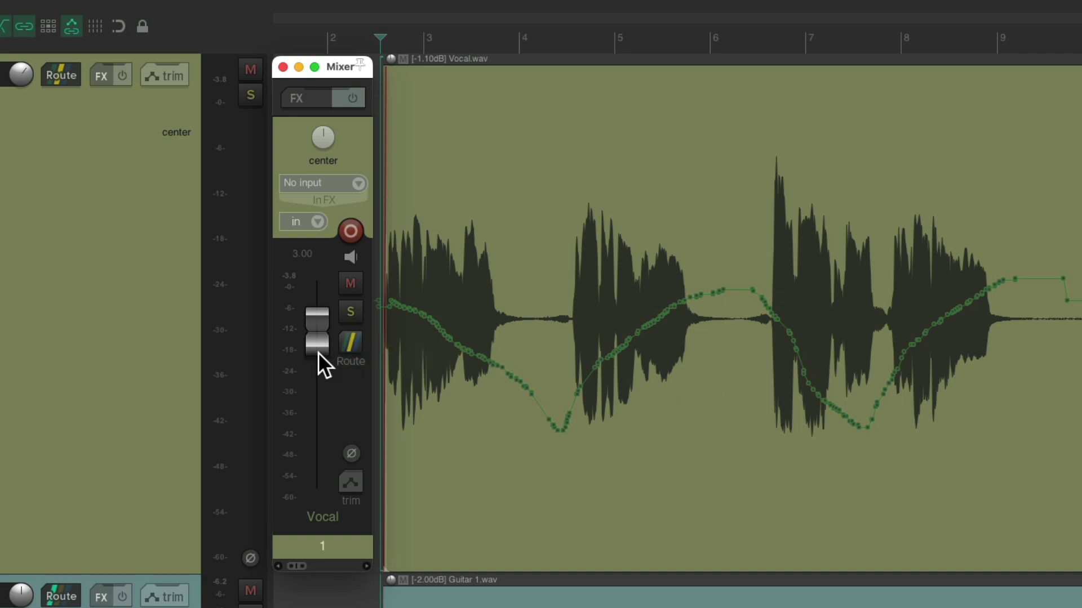
{"action": "key", "text": "space"}
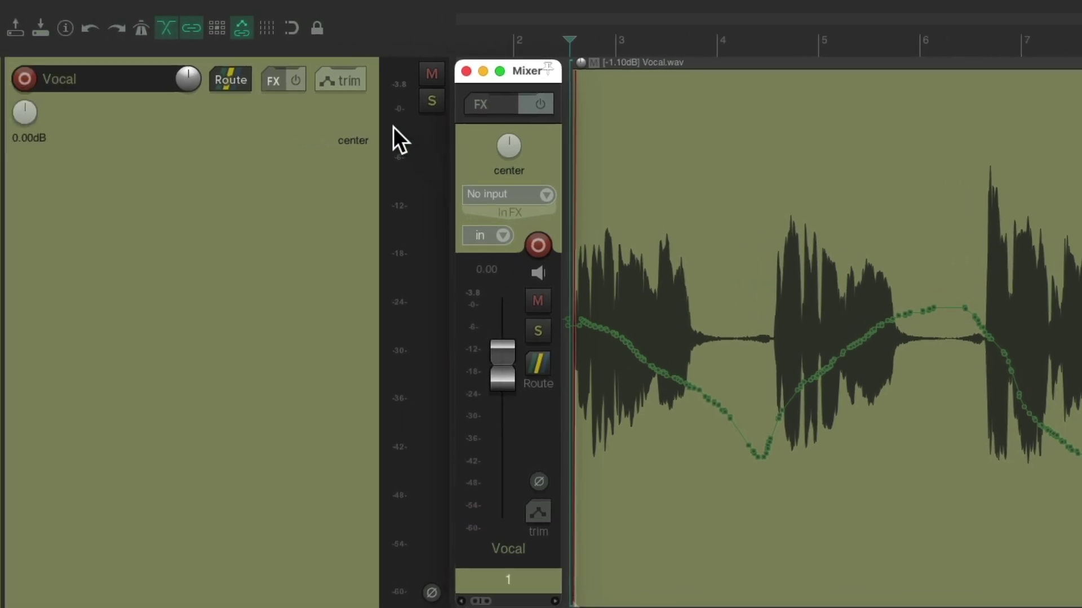
Step: Set the Vocal track's automation mode to Touch and play back the existing envelope without moving the fader
{"action": "left_click", "coordinate": [322, 82]}
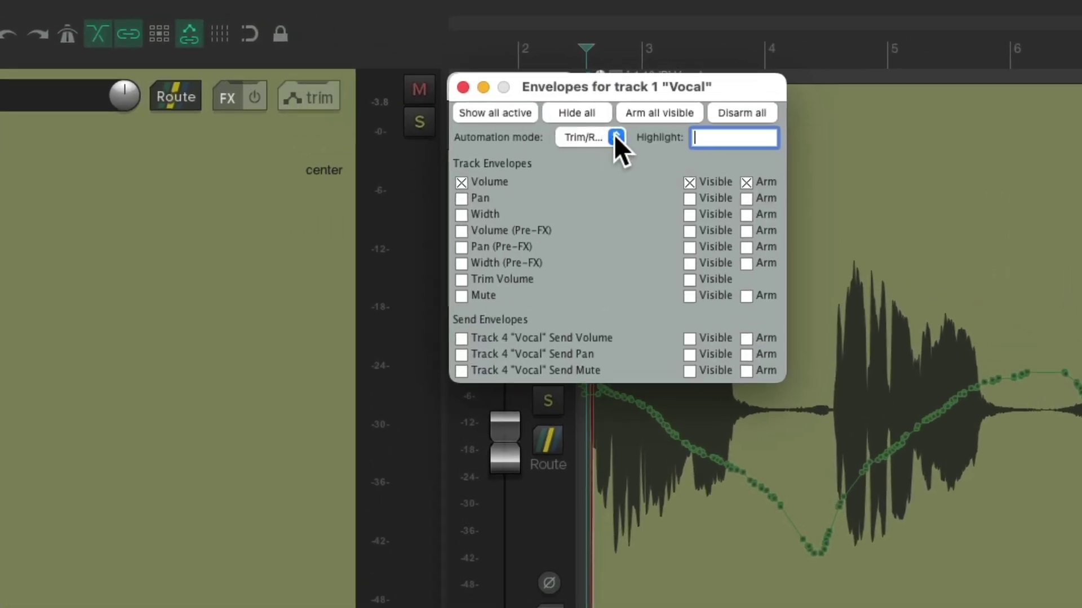
{"action": "left_click", "coordinate": [614, 135]}
{"action": "left_click", "coordinate": [623, 174]}
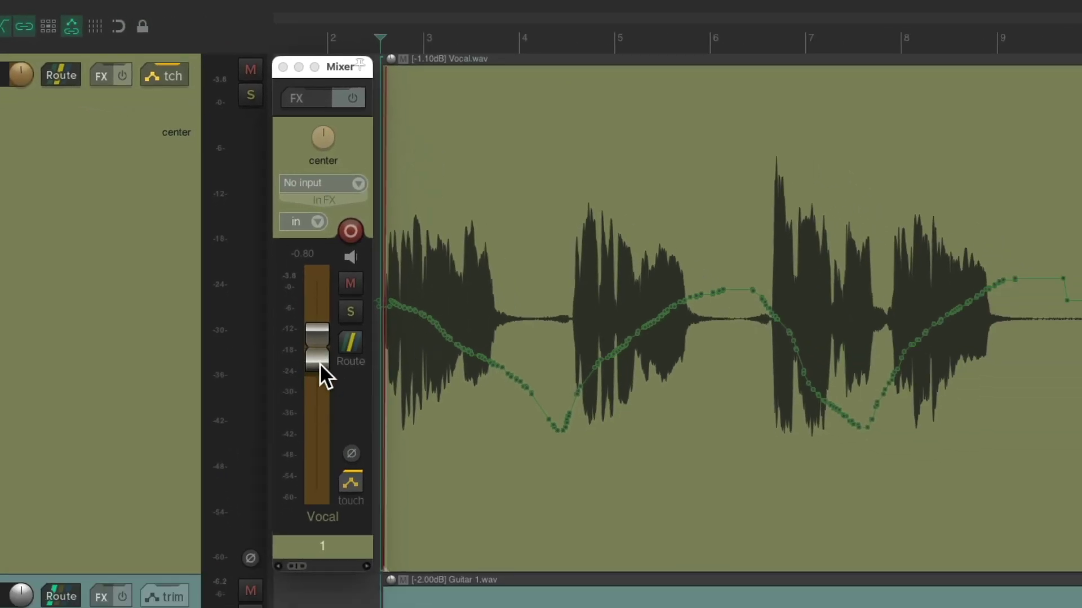
{"action": "key", "text": "space"}
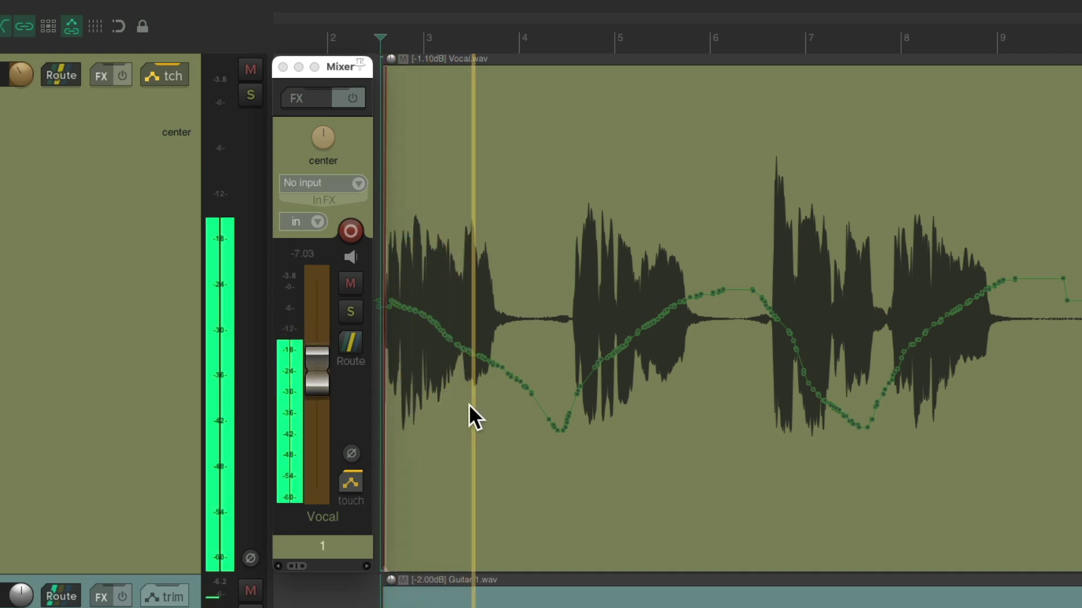
{"action": "key", "text": "space"}
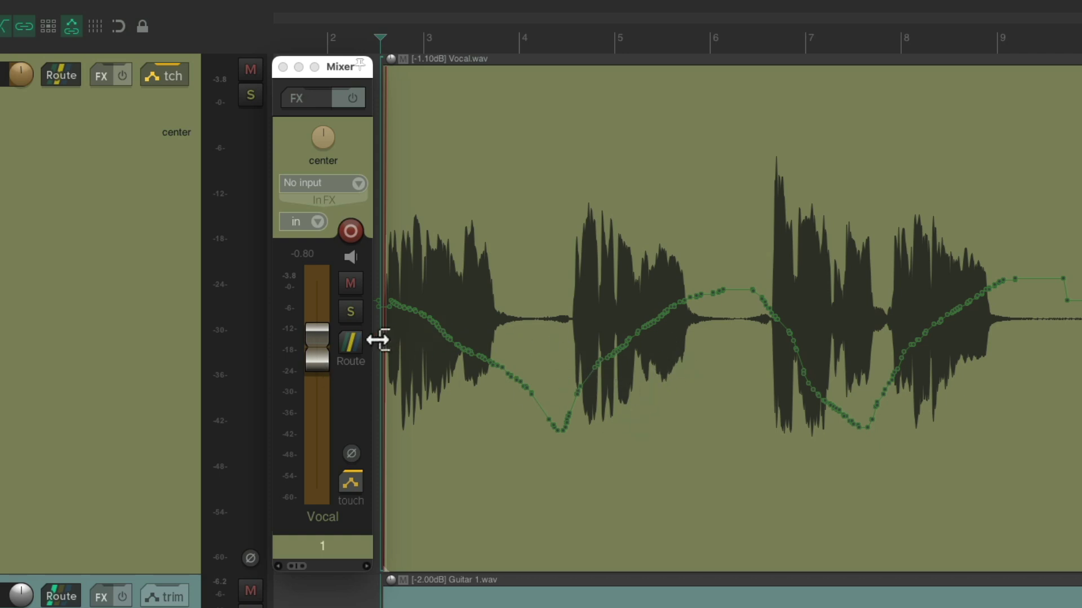
Step: Record quick up-and-down Vocal fader moves in Touch mode over the second phrase, releasing the fader before the third
{"action": "key", "text": "space"}
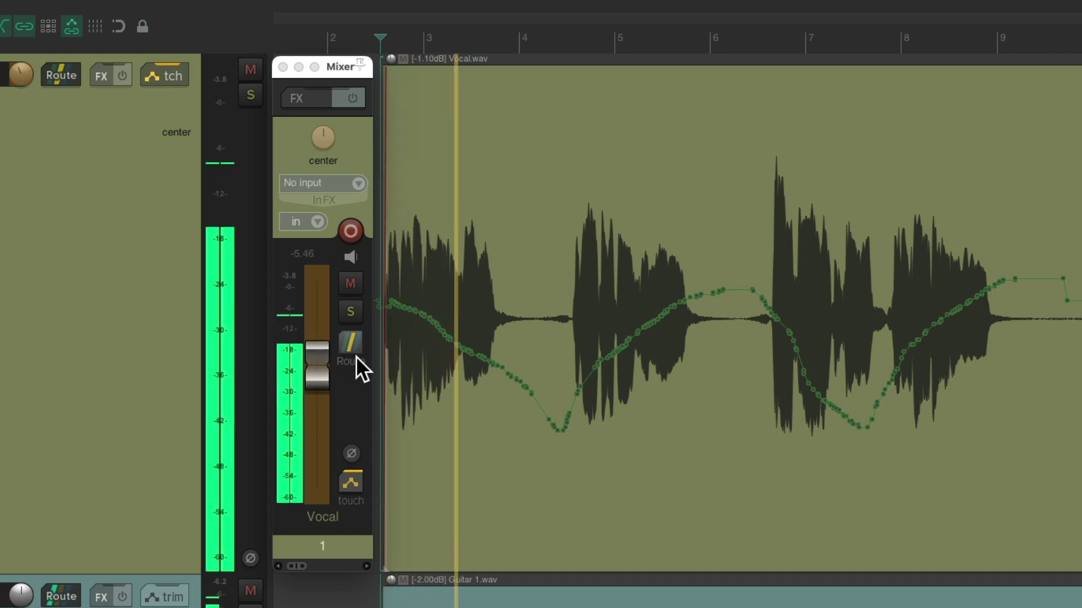
{"action": "mouse_move", "coordinate": [316, 396]}
{"action": "left_mouse_down"}
{"action": "mouse_move", "coordinate": [317, 347]}
{"action": "mouse_move", "coordinate": [321, 369]}
{"action": "mouse_move", "coordinate": [328, 337]}
{"action": "mouse_move", "coordinate": [322, 363]}
{"action": "mouse_move", "coordinate": [323, 335]}
{"action": "mouse_move", "coordinate": [320, 346]}
{"action": "left_mouse_up"}
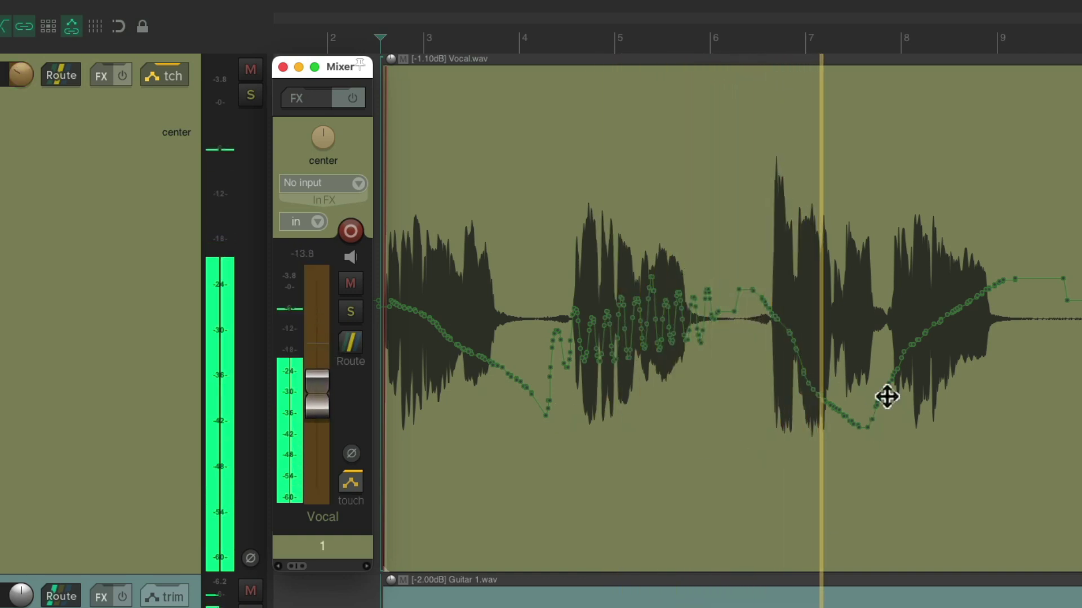
{"action": "key", "text": "space"}
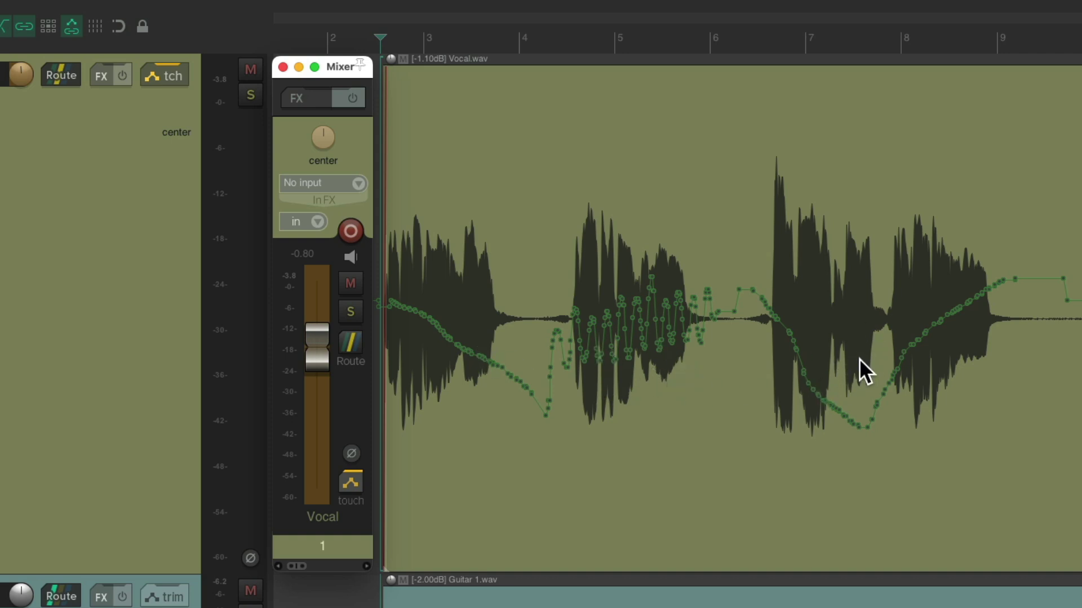
Step: Undo the Touch-mode volume pass, redo it to compare, and undo it again
{"action": "key", "text": "ctrl+z"}
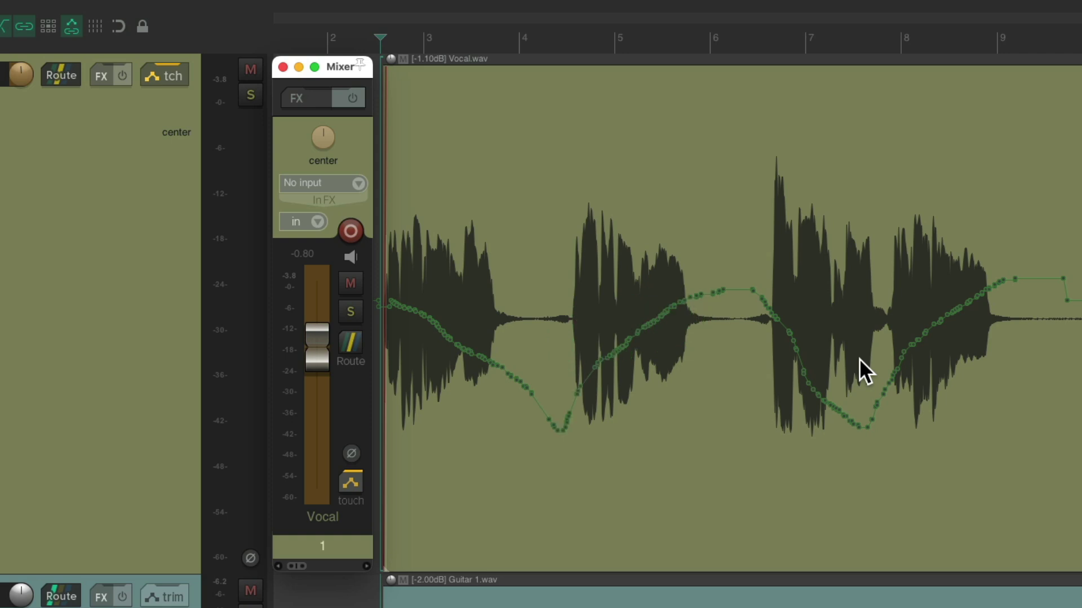
{"action": "key", "text": "ctrl+shift+z"}
{"action": "key", "text": "ctrl+z"}
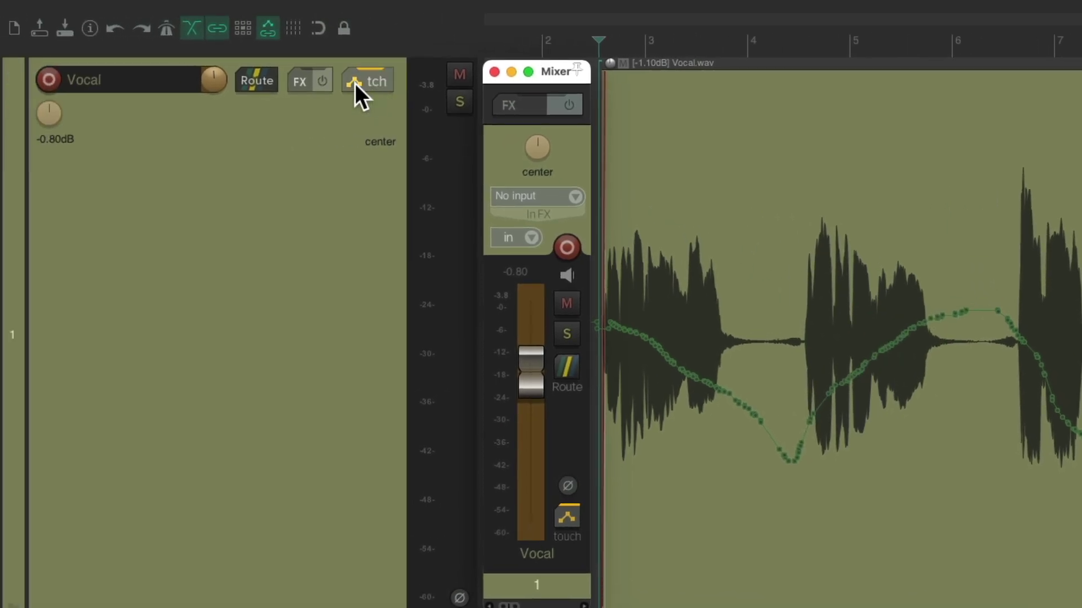
Step: Set the Vocal track's automation mode to Latch
{"action": "left_click", "coordinate": [355, 84]}
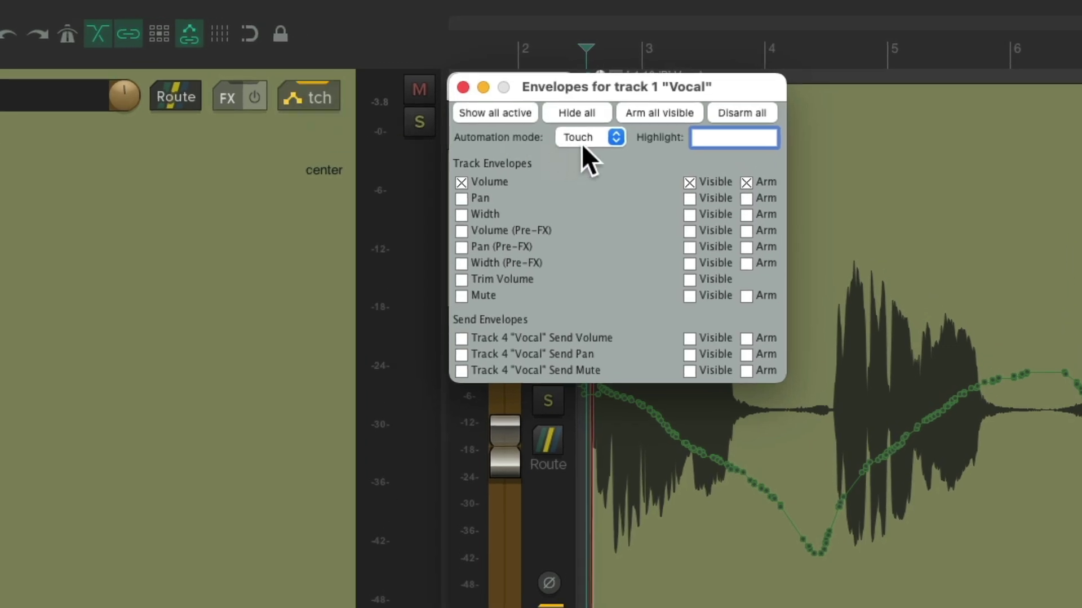
{"action": "left_click", "coordinate": [624, 116]}
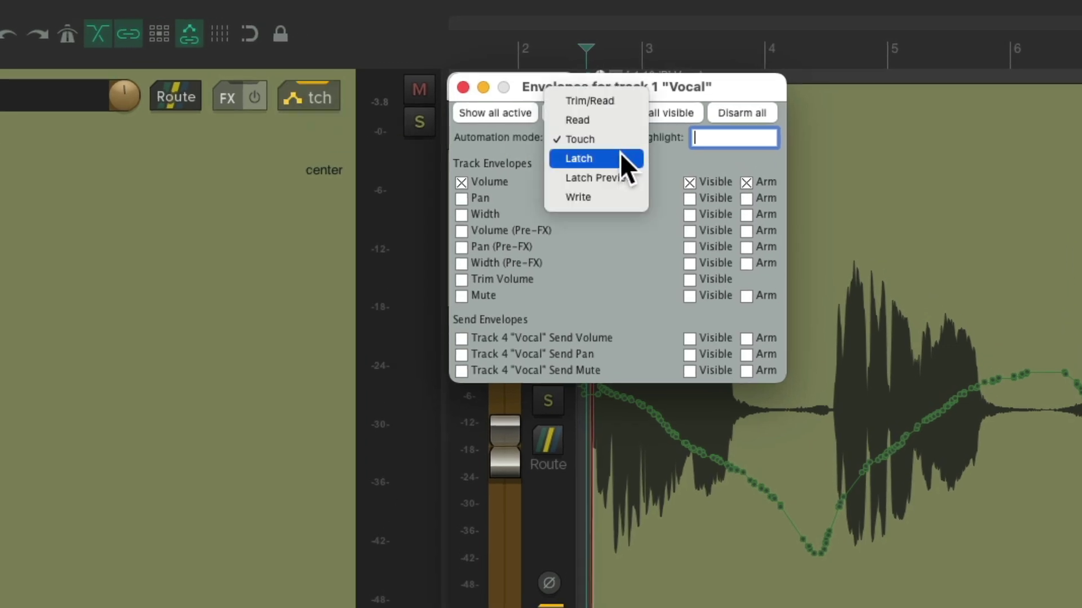
{"action": "left_click", "coordinate": [619, 158]}
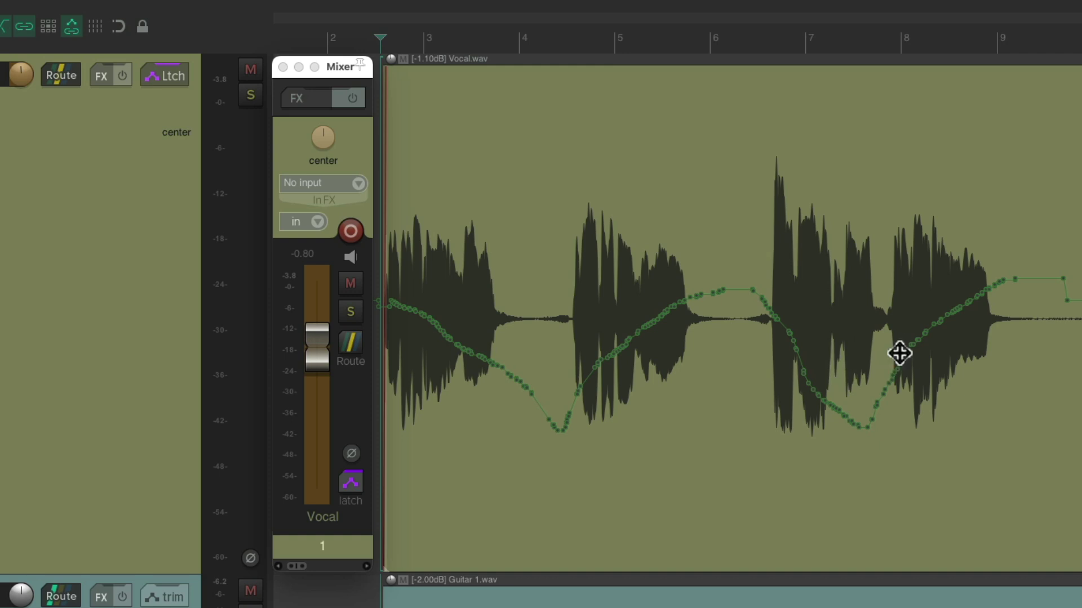
Step: Record Vocal fader moves in Latch mode over the second phrase, releasing at -7.51 dB and letting playback continue before stopping
{"action": "key", "text": "space"}
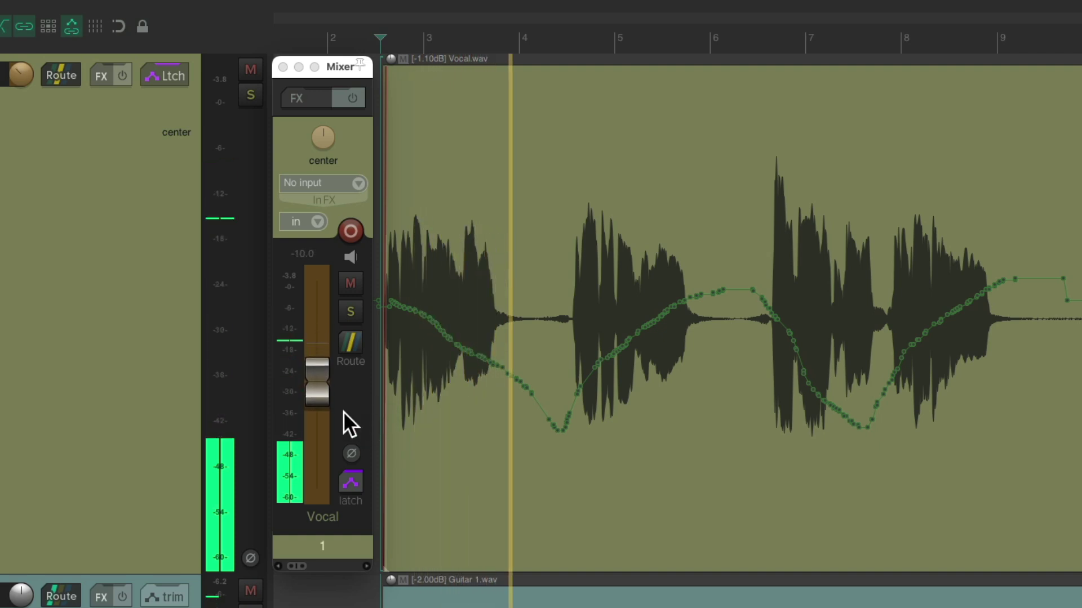
{"action": "left_click_drag", "start_coordinate": [323, 396], "coordinate": [332, 376]}
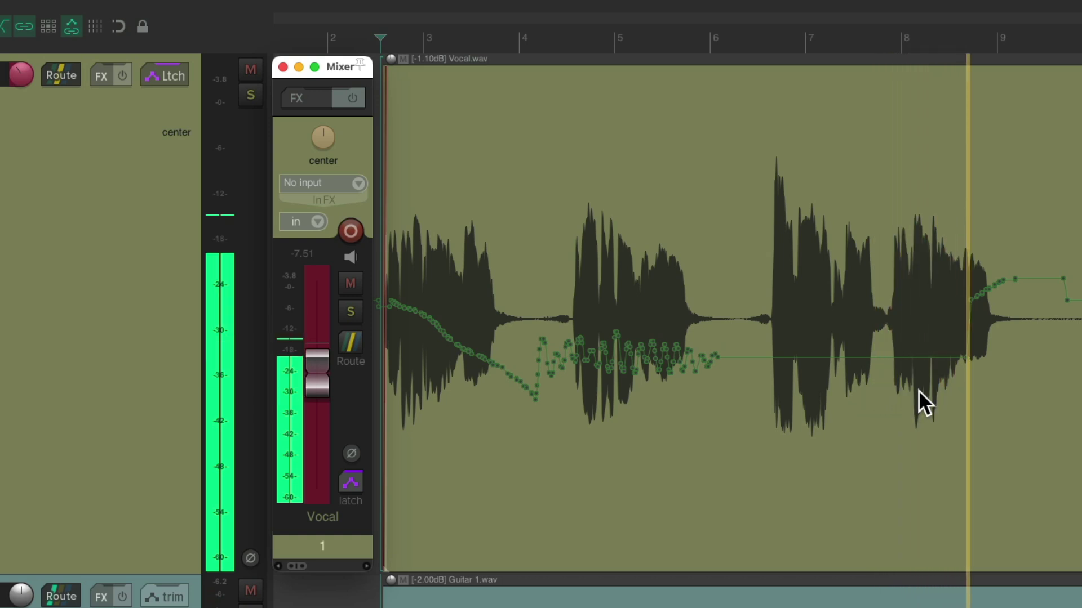
{"action": "key", "text": "space"}
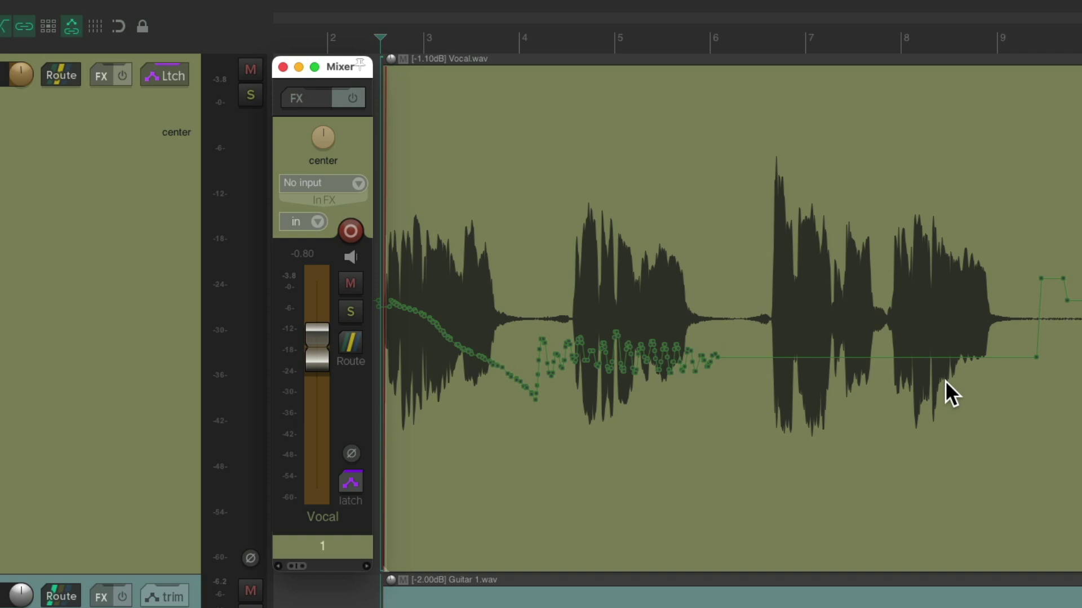
Step: Undo the Latch-mode volume pass and set the Vocal track's automation mode to Latch Preview
{"action": "key", "text": "super+z"}
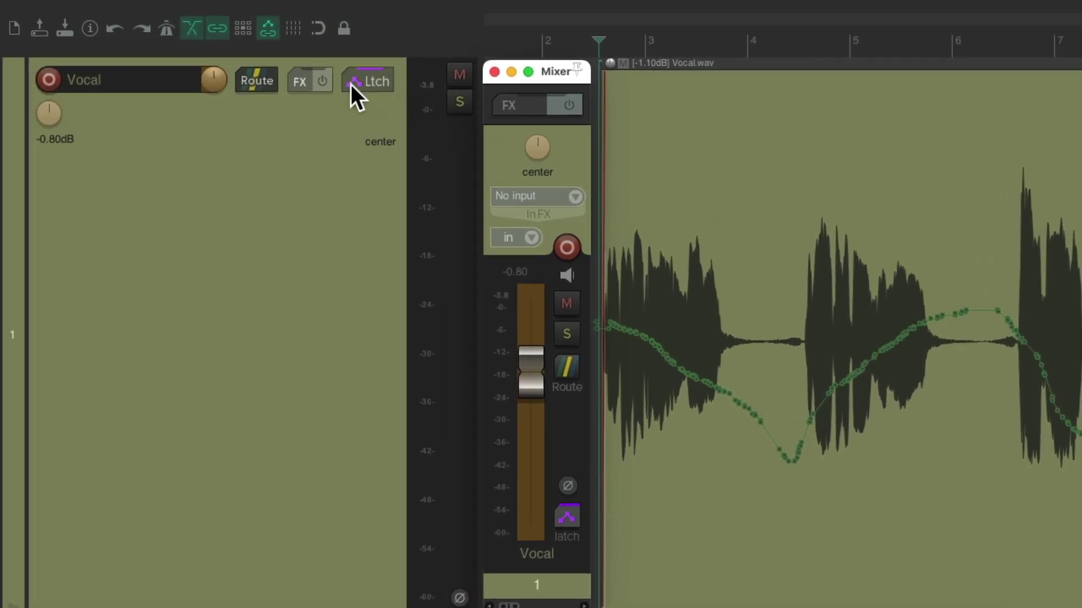
{"action": "left_click", "coordinate": [350, 83]}
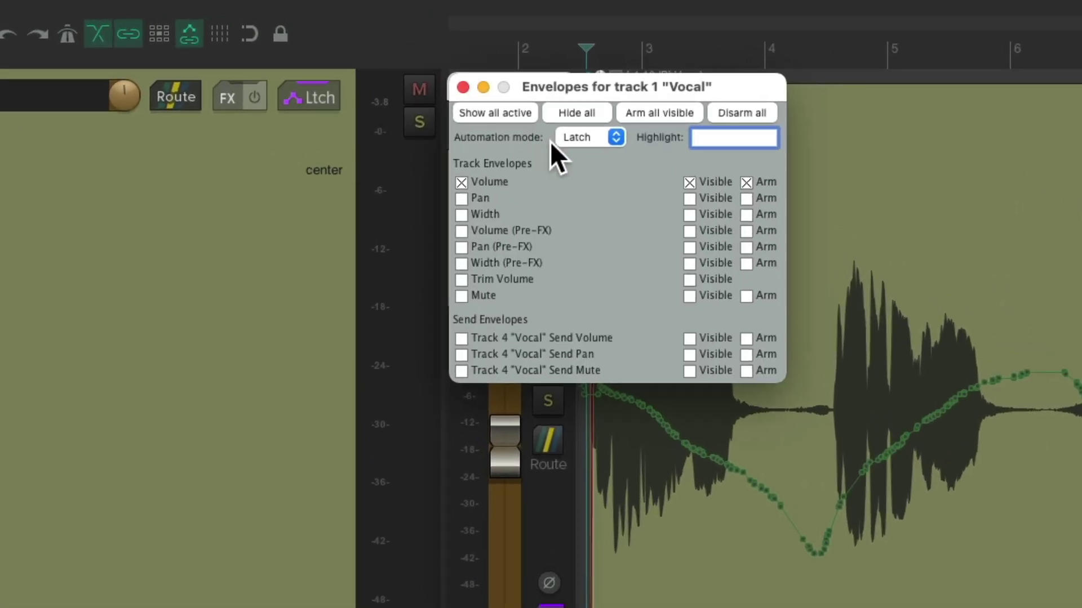
{"action": "left_click", "coordinate": [613, 117]}
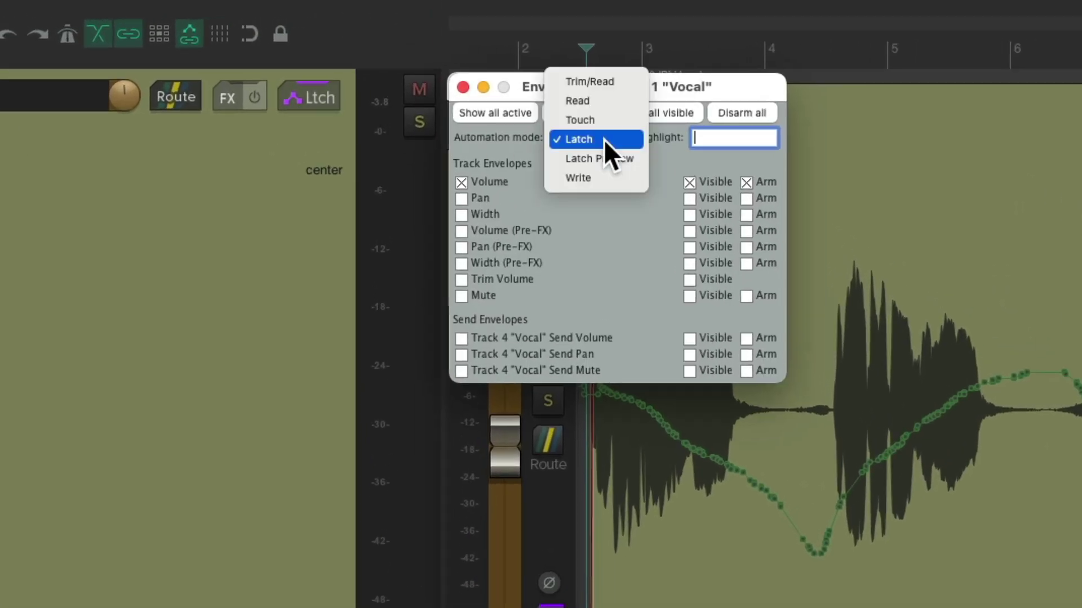
{"action": "left_click", "coordinate": [642, 158]}
{"action": "key", "text": "Escape"}
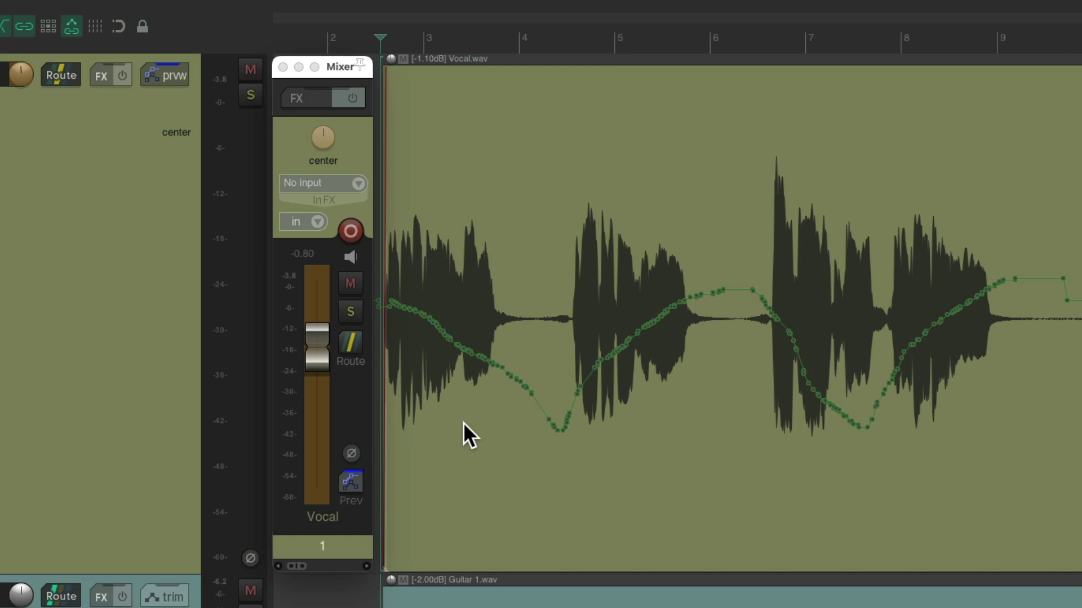
Step: Play the first phrase in Latch Preview mode and try out Vocal fader moves, leaving the fader at -6.88 dB
{"action": "key", "text": "space"}
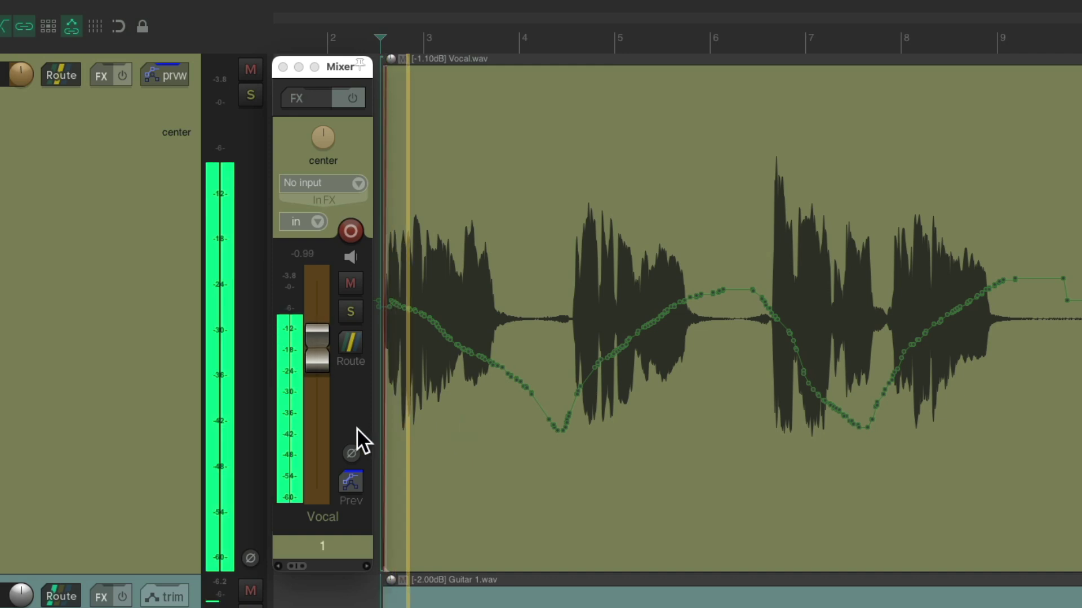
{"action": "key", "text": "space"}
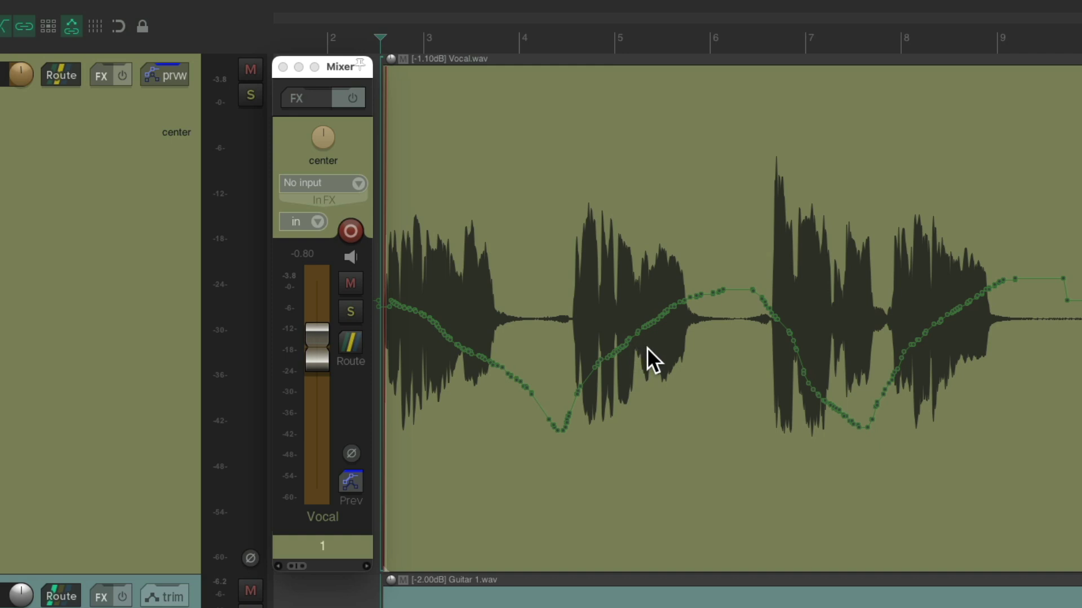
{"action": "key", "text": "space"}
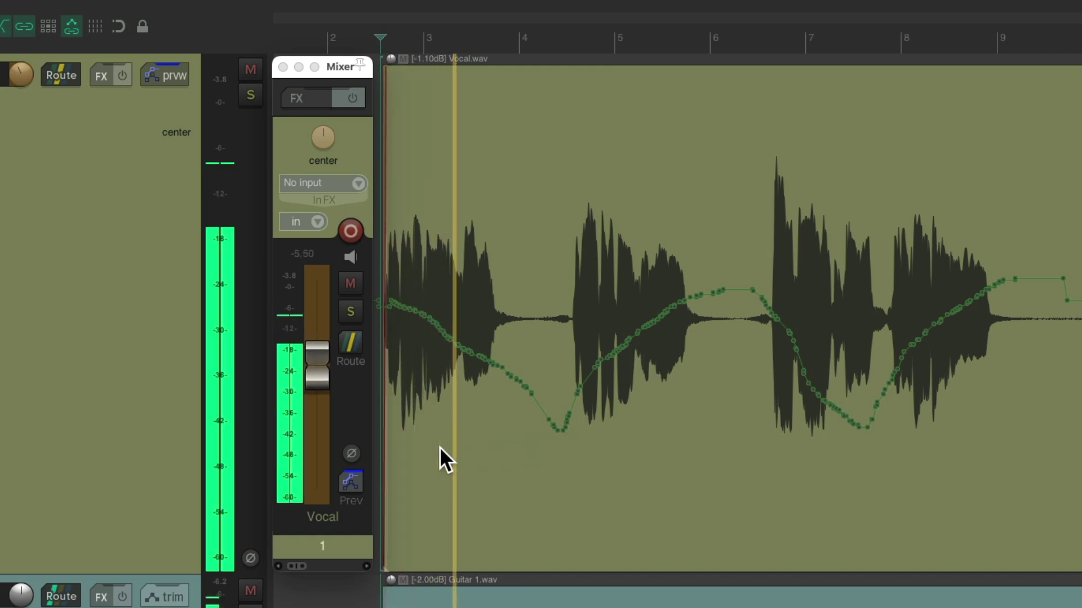
{"action": "left_click", "coordinate": [321, 385]}
{"action": "left_click_drag", "start_coordinate": [321, 384], "coordinate": [320, 368]}
{"action": "key", "text": "space"}
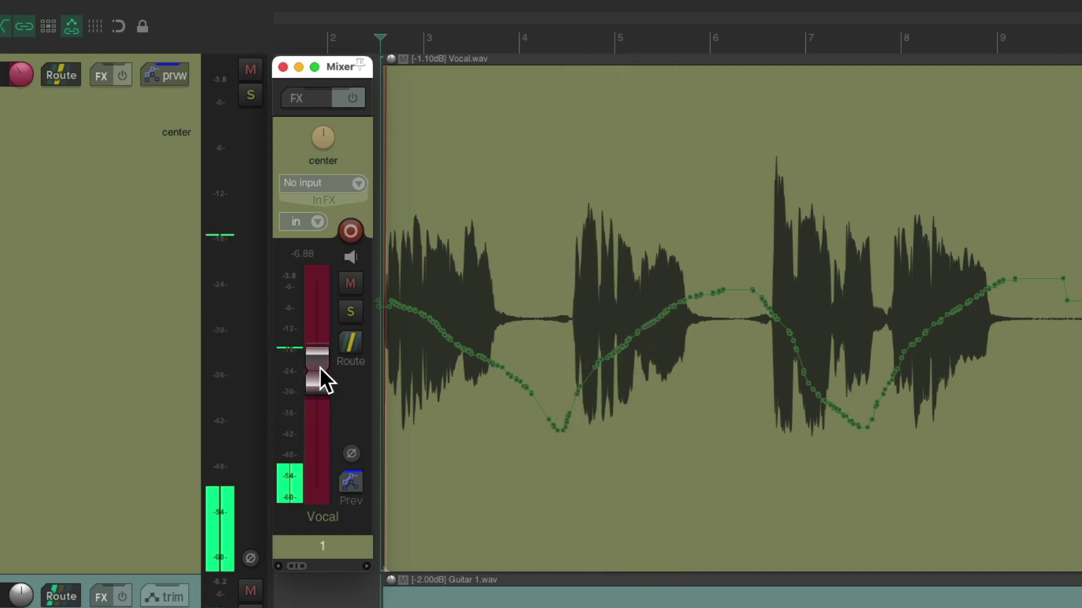
{"action": "left_click", "coordinate": [676, 329]}
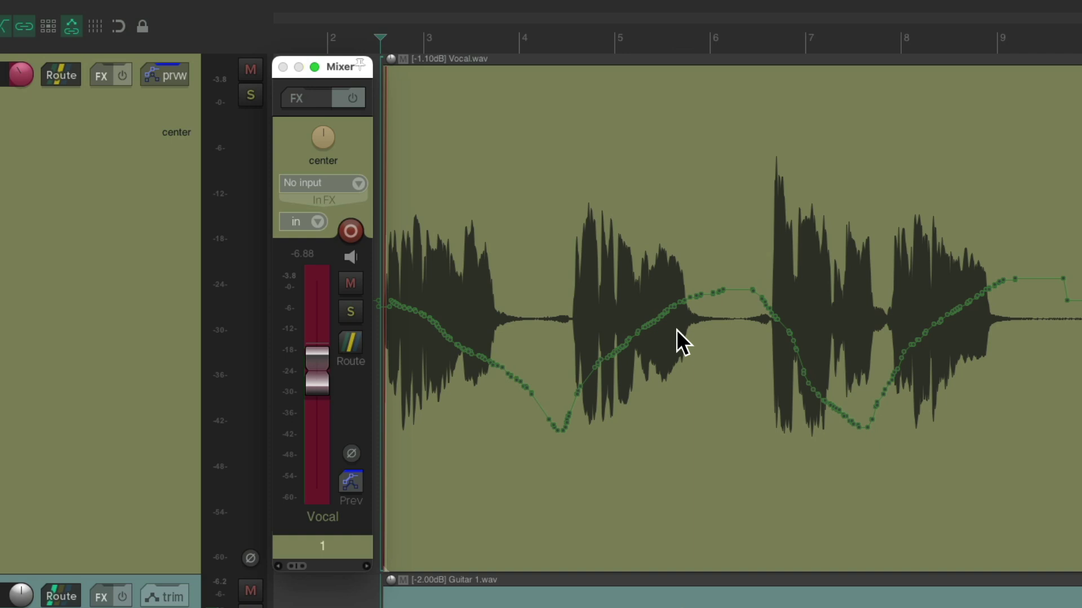
Step: Play from just before the second phrase and adjust the Vocal fader to -5.02 dB in Latch Preview mode
{"action": "left_click", "coordinate": [556, 42]}
{"action": "key", "text": "space"}
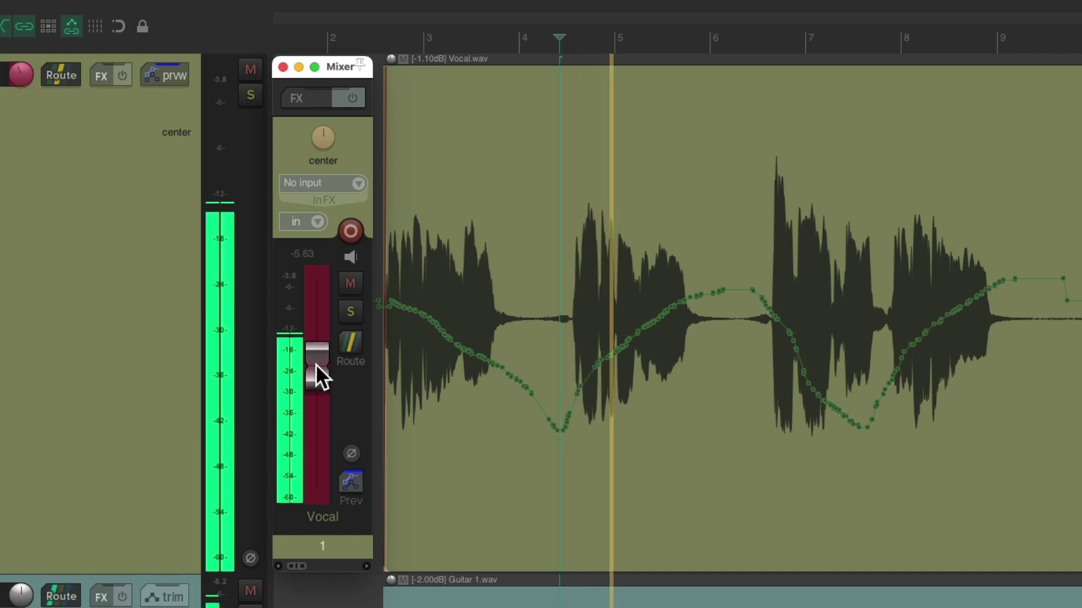
{"action": "key", "text": "space"}
{"action": "key", "text": "space"}
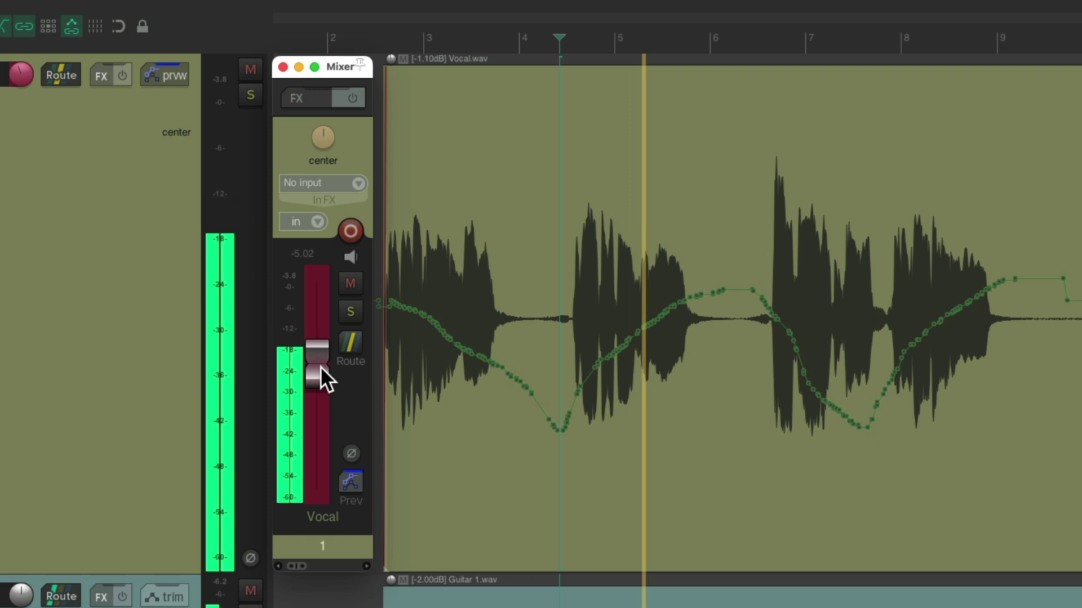
{"action": "key", "text": "space"}
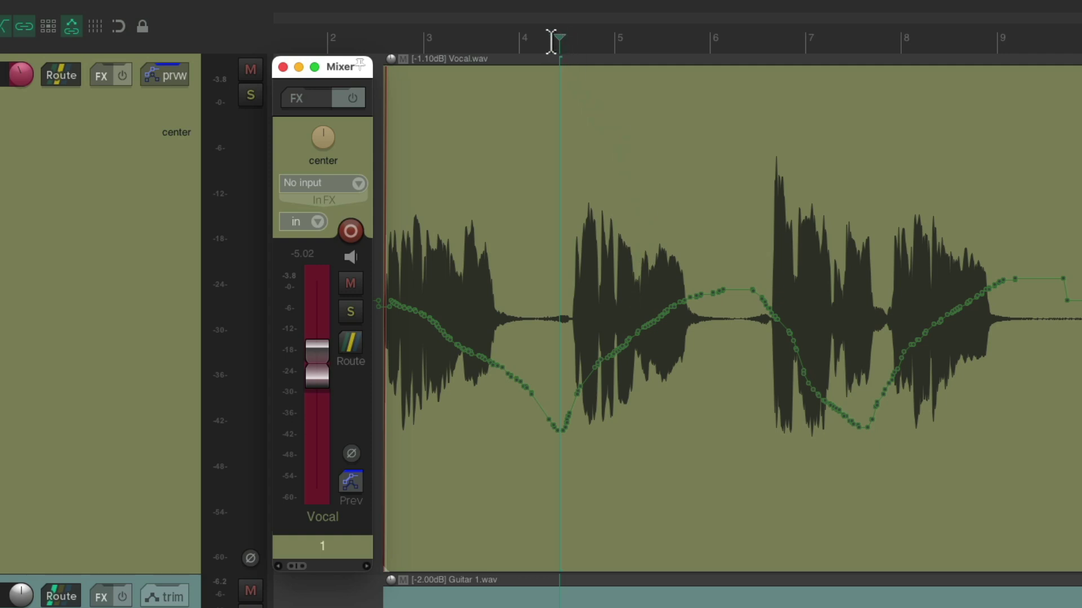
Step: Make a time selection over the second vocal phrase and filter the action list for "write current"
{"action": "left_click_drag", "start_coordinate": [552, 41], "coordinate": [710, 41]}
{"action": "left_click", "coordinate": [361, 10]}
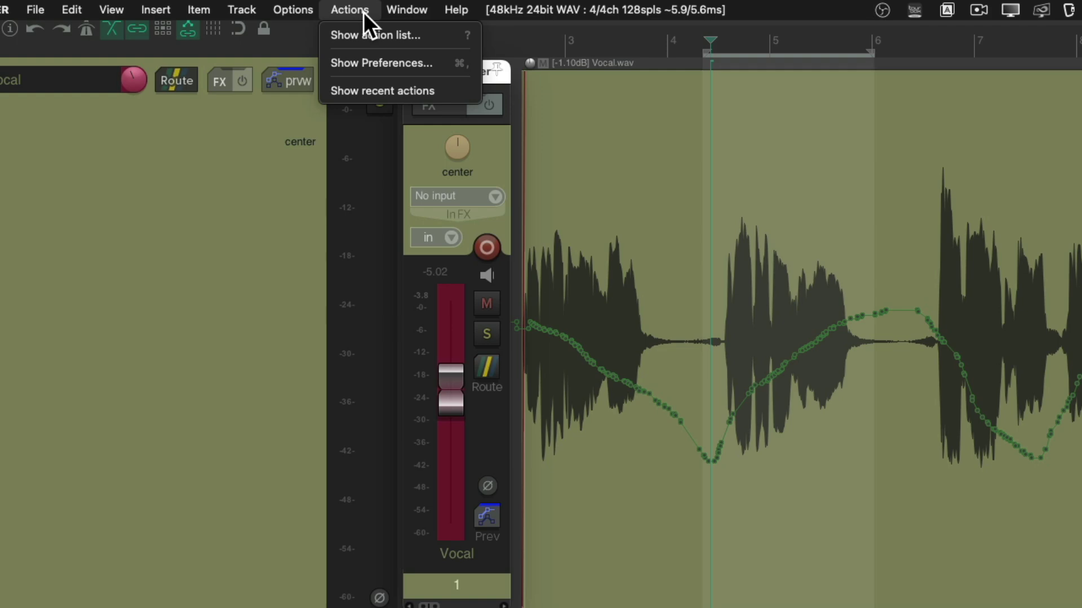
{"action": "left_click", "coordinate": [322, 37]}
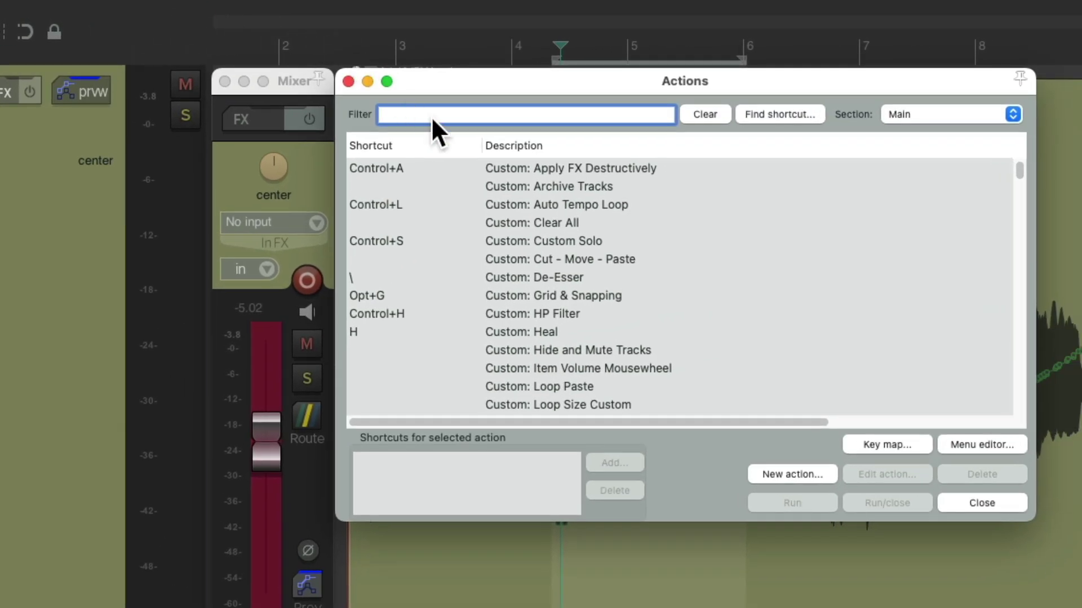
{"action": "type", "text": "write current"}
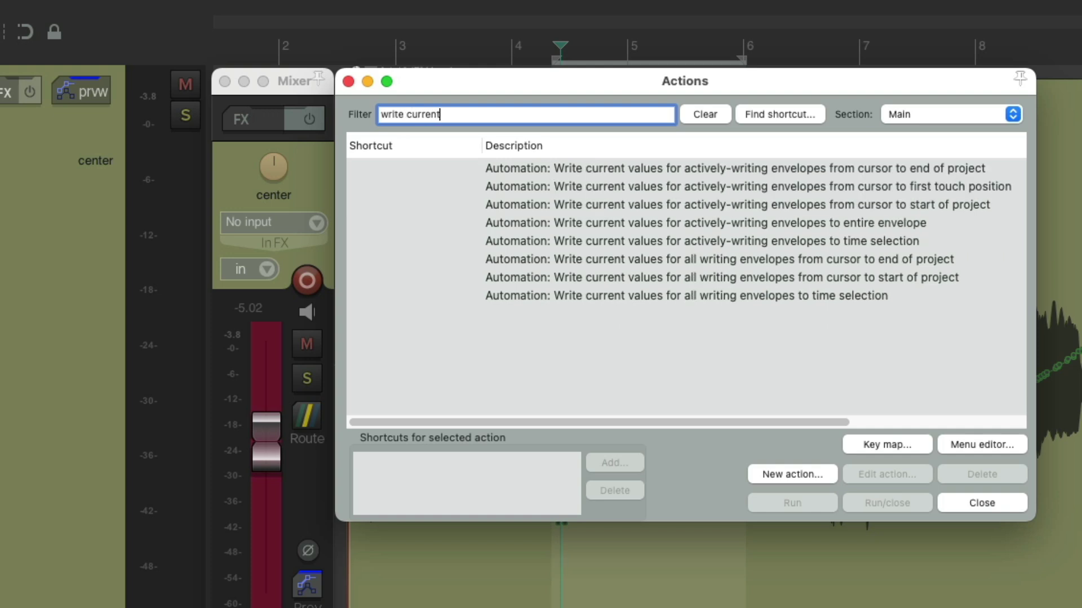
Step: Run "Automation: Write current values for actively-writing envelopes to time selection", and undo and redo it to compare
{"action": "left_click", "coordinate": [661, 237]}
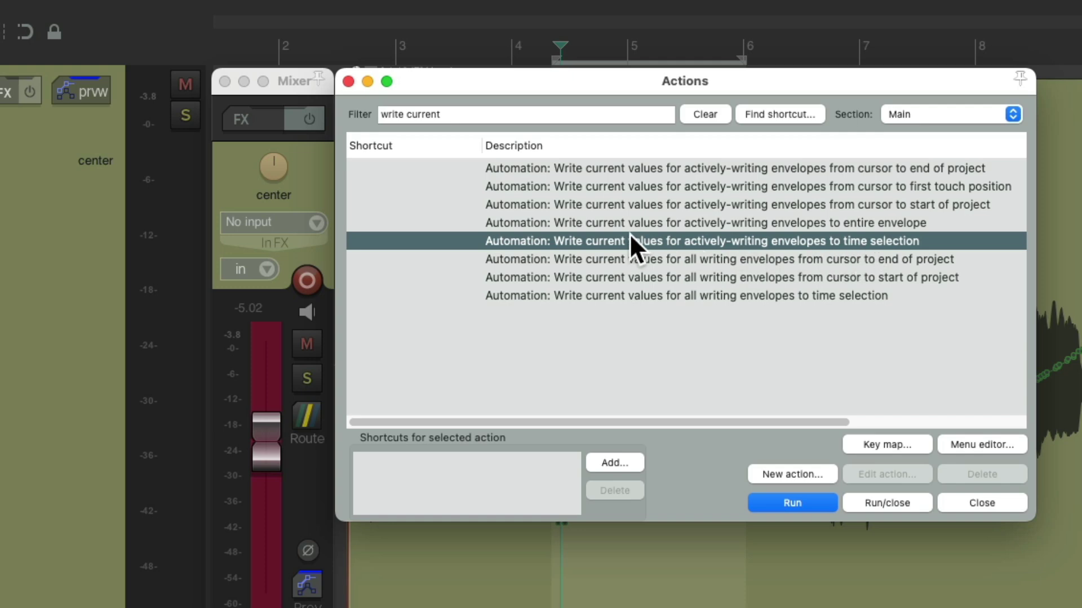
{"action": "double_click", "coordinate": [613, 240]}
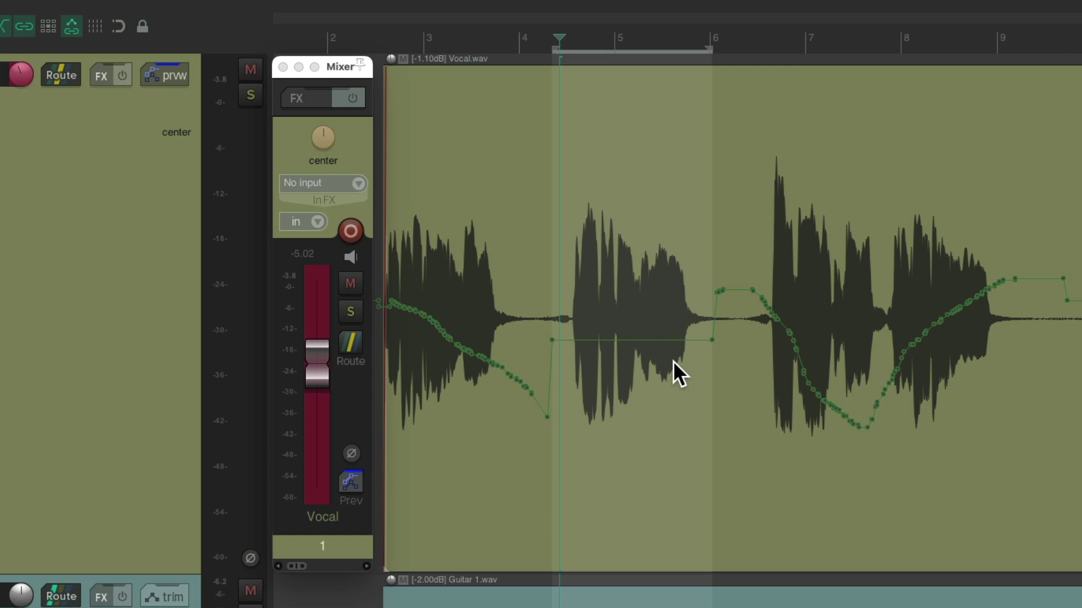
{"action": "key", "text": "ctrl+z"}
{"action": "key", "text": "ctrl+shift+z"}
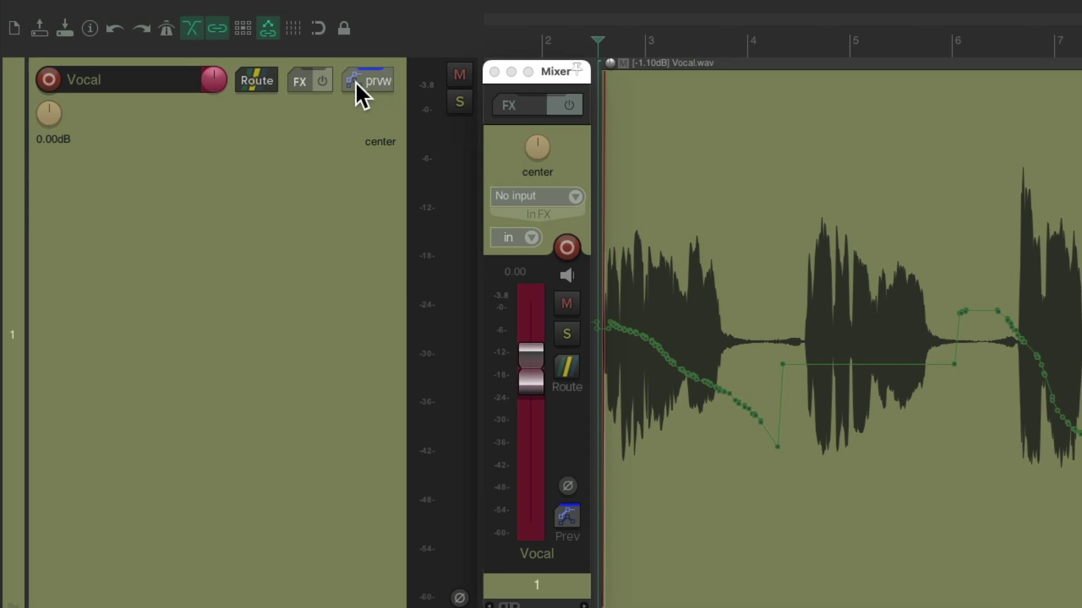
Step: Set the Vocal track's automation mode to Read and play back the edited volume envelope
{"action": "left_click", "coordinate": [356, 82]}
{"action": "left_click", "coordinate": [617, 116]}
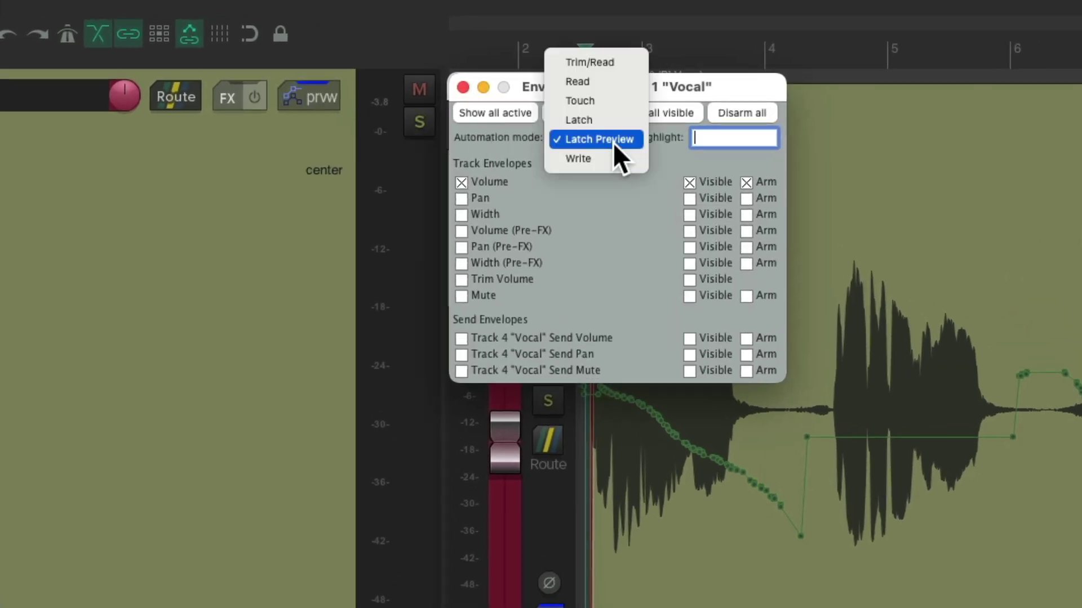
{"action": "left_click", "coordinate": [617, 82]}
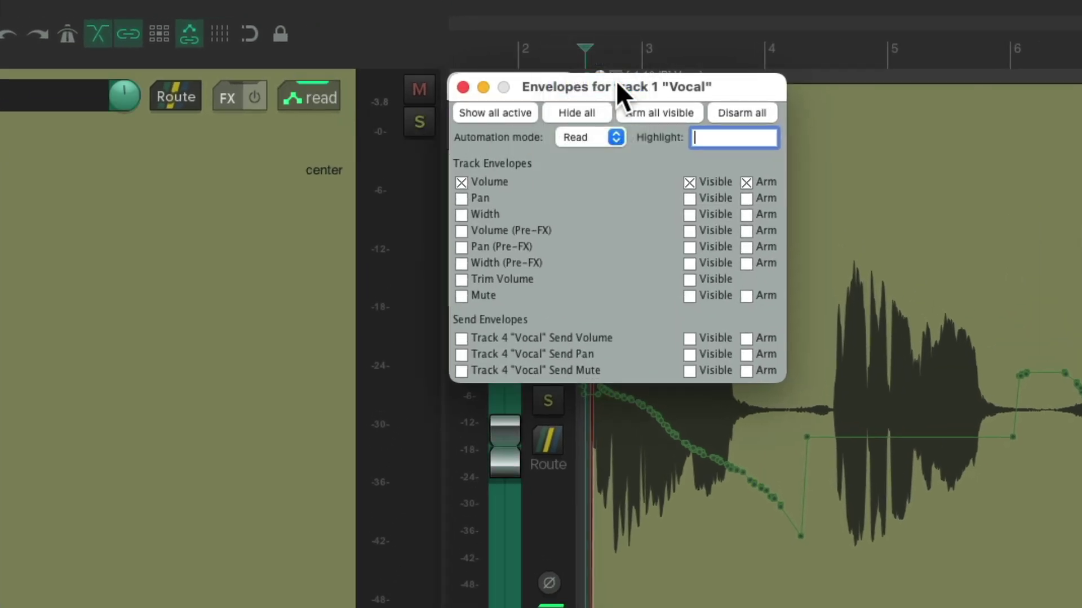
{"action": "key", "text": "Escape"}
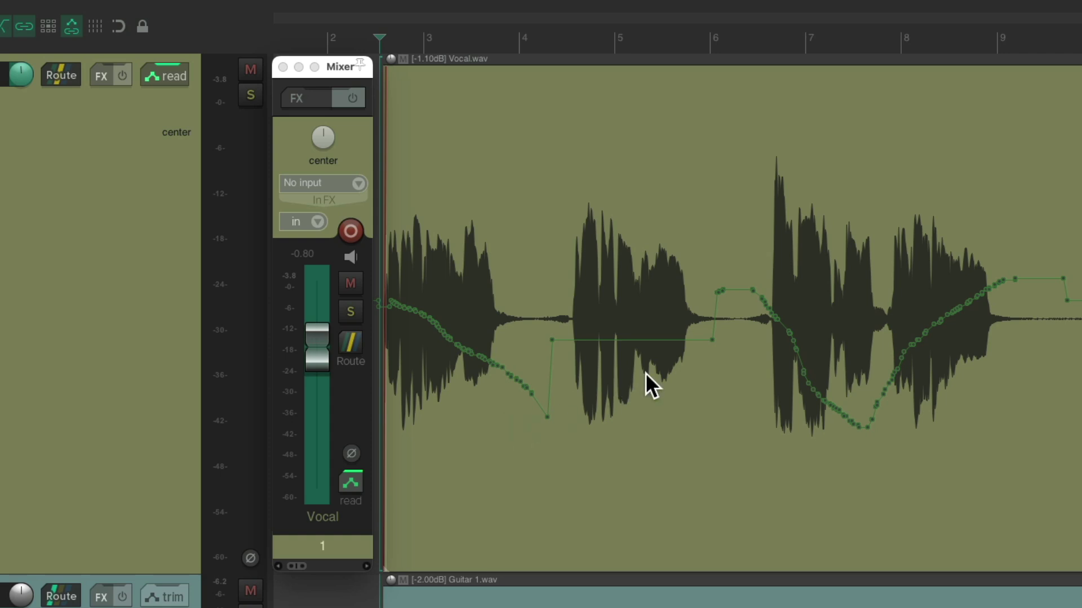
{"action": "key", "text": "space"}
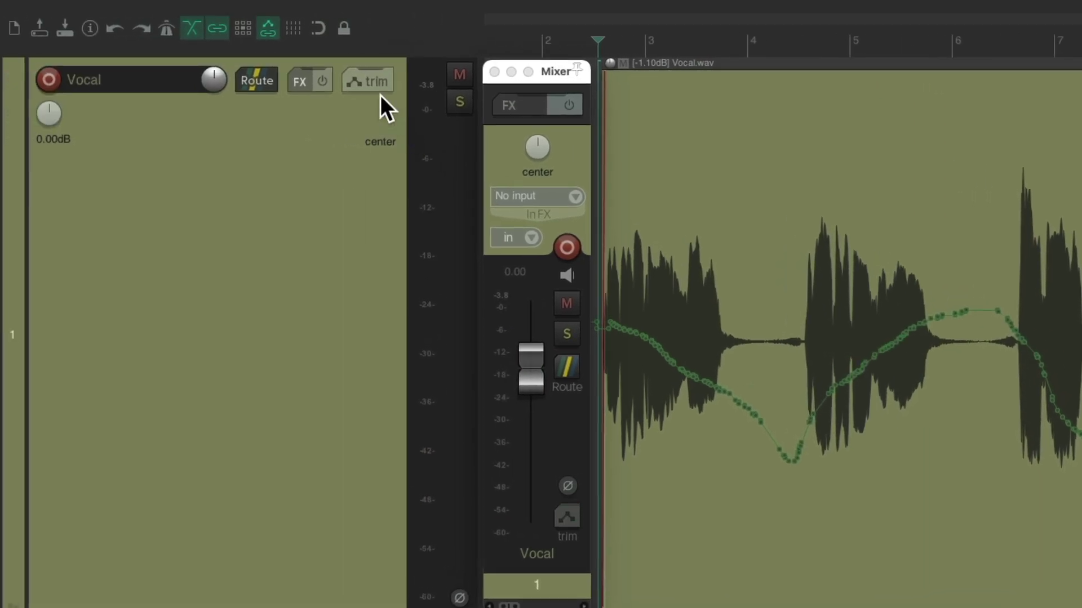
Step: Examine the automation mode options in the Vocal track's Envelopes window, reached from both the track and the mixer, keeping Trim/Read
{"action": "left_click", "coordinate": [360, 85]}
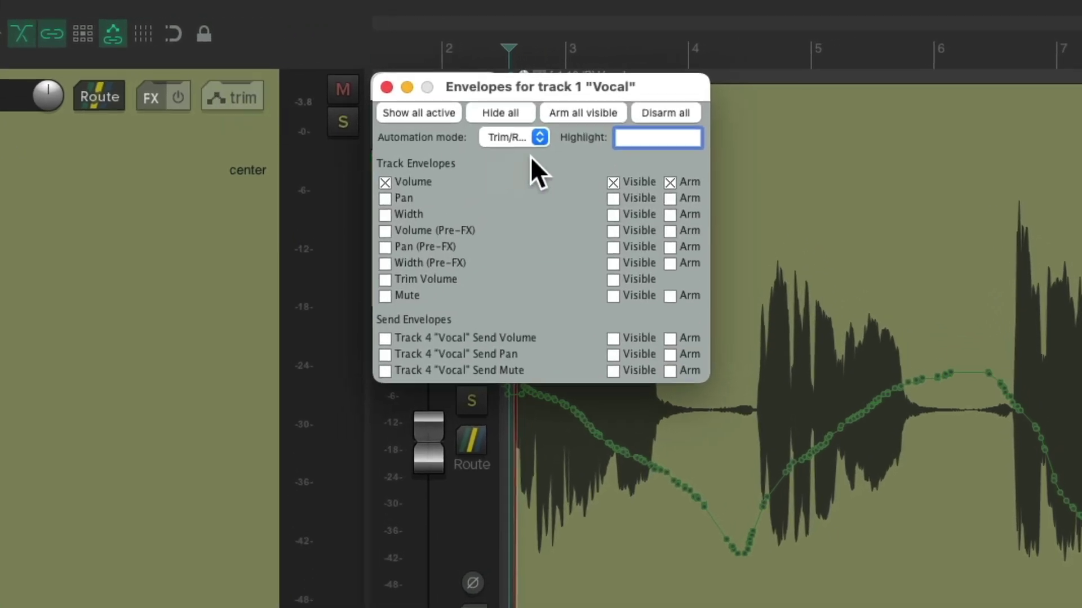
{"action": "left_click", "coordinate": [540, 137]}
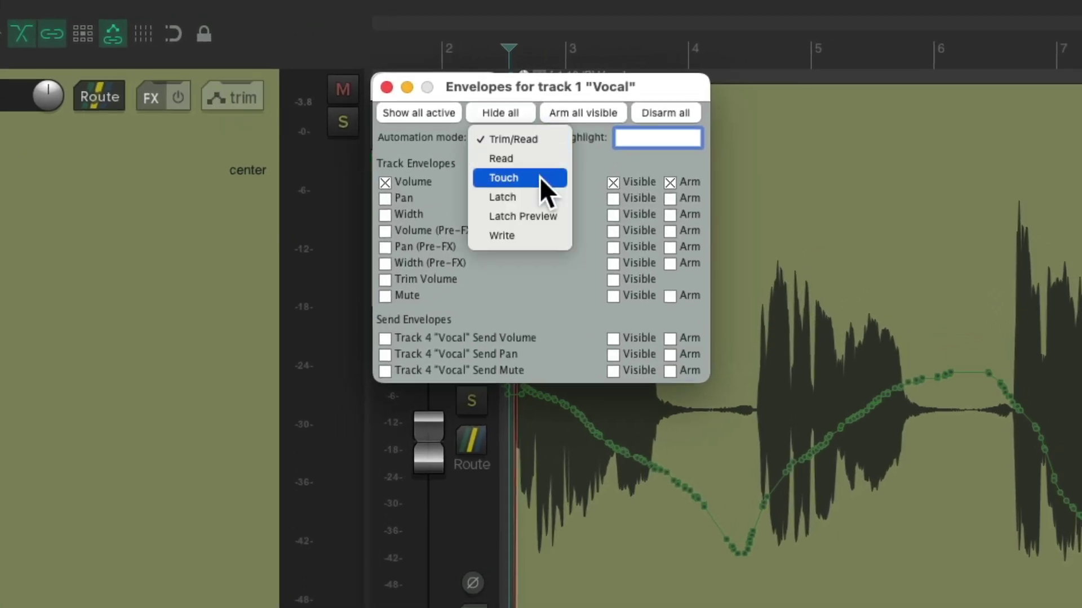
{"action": "left_click", "coordinate": [593, 157]}
{"action": "left_click", "coordinate": [386, 87]}
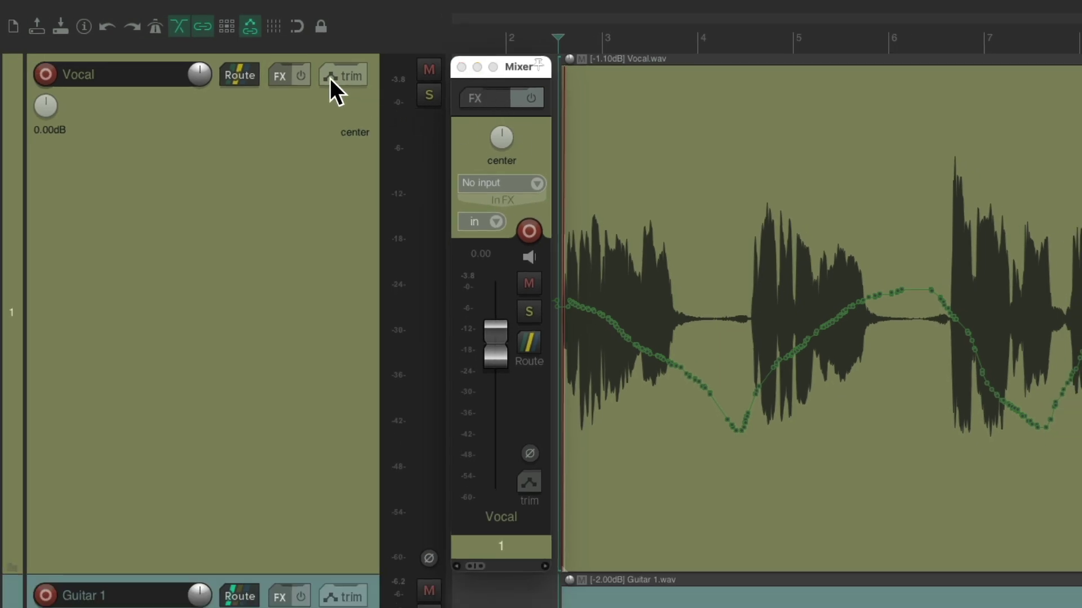
{"action": "left_click", "coordinate": [529, 484]}
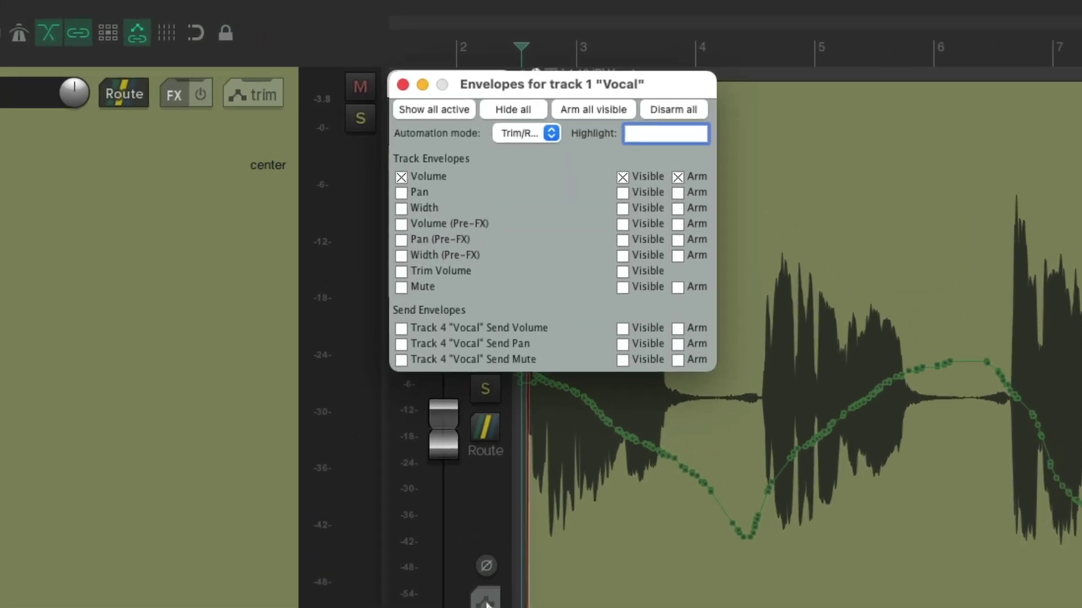
{"action": "left_click", "coordinate": [546, 137]}
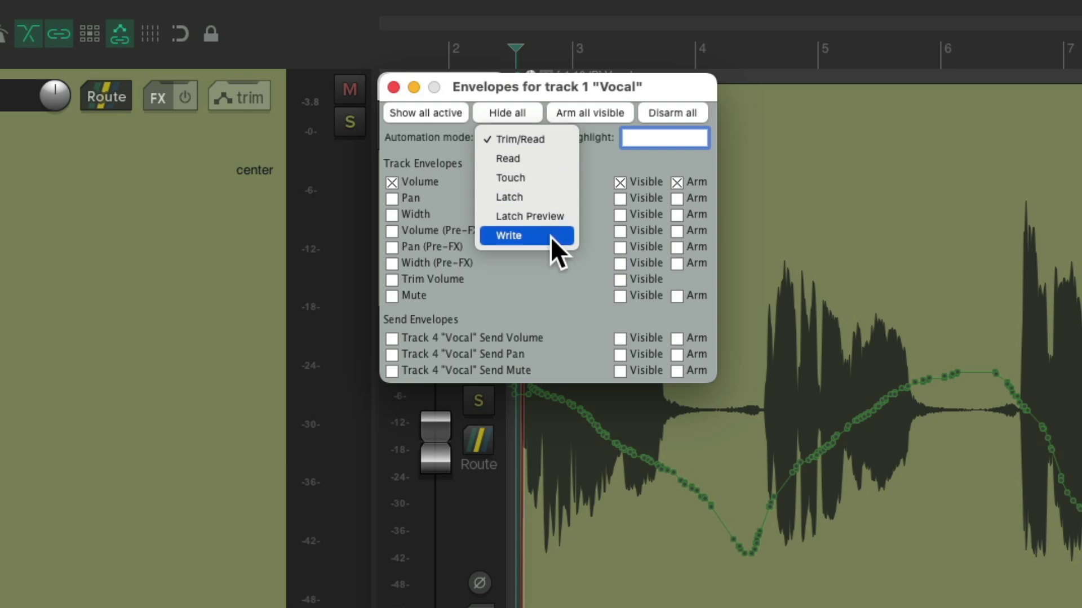
{"action": "left_click", "coordinate": [393, 87]}
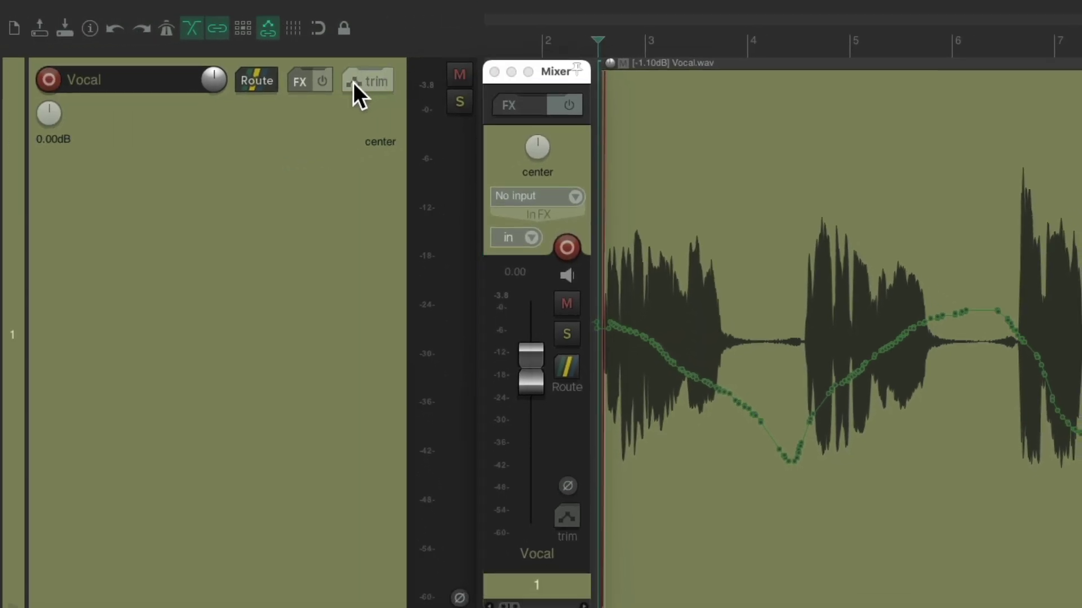
Step: Examine where automation modes are offered in the Vocal track's envelope menu and its track context menu
{"action": "left_click", "coordinate": [353, 82]}
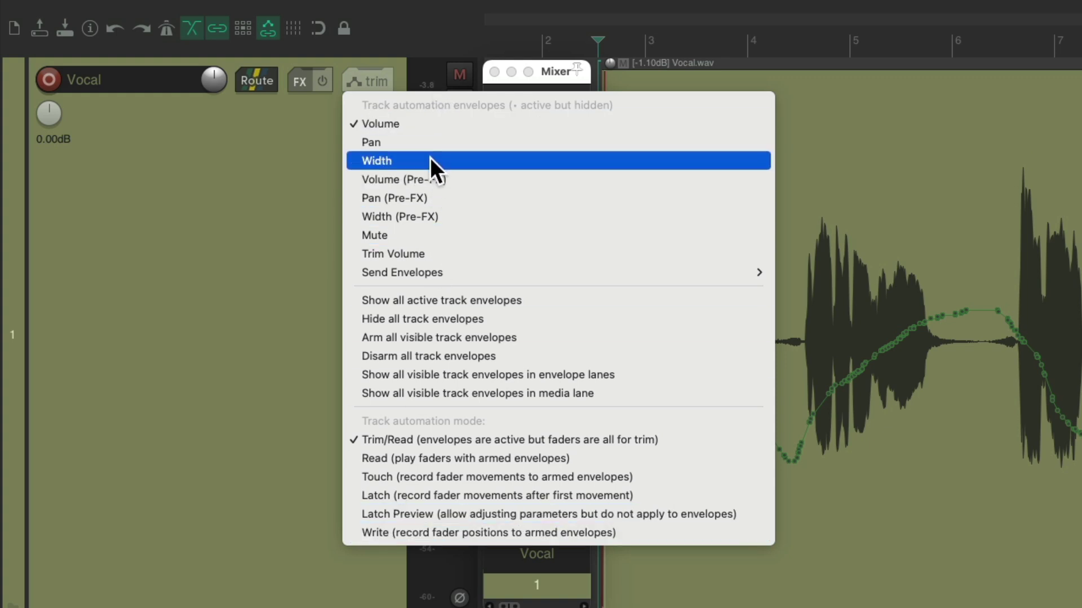
{"action": "left_click", "coordinate": [277, 143]}
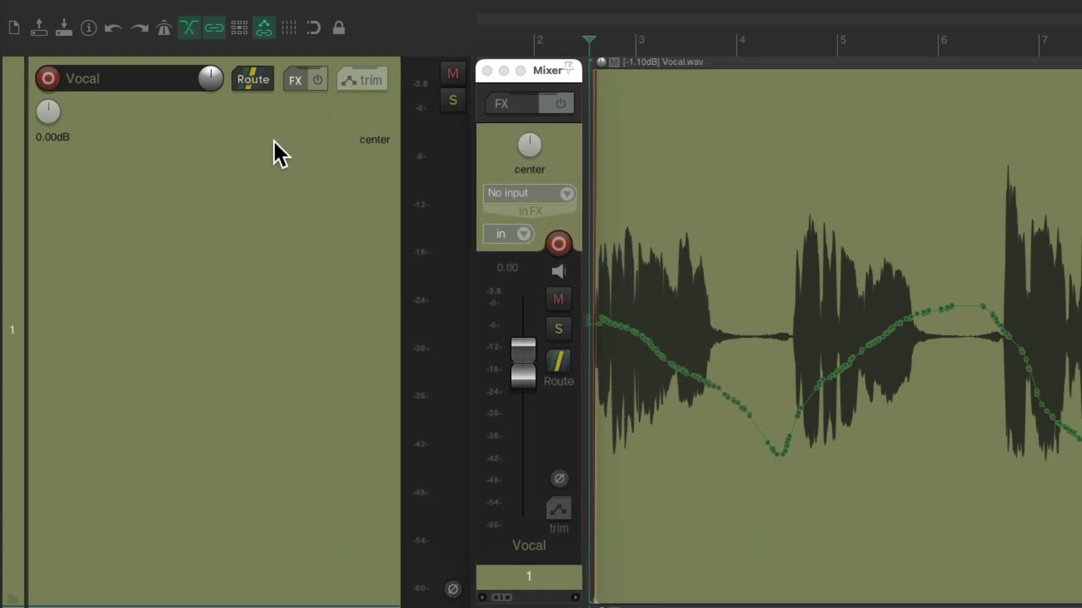
{"action": "right_click", "coordinate": [327, 185]}
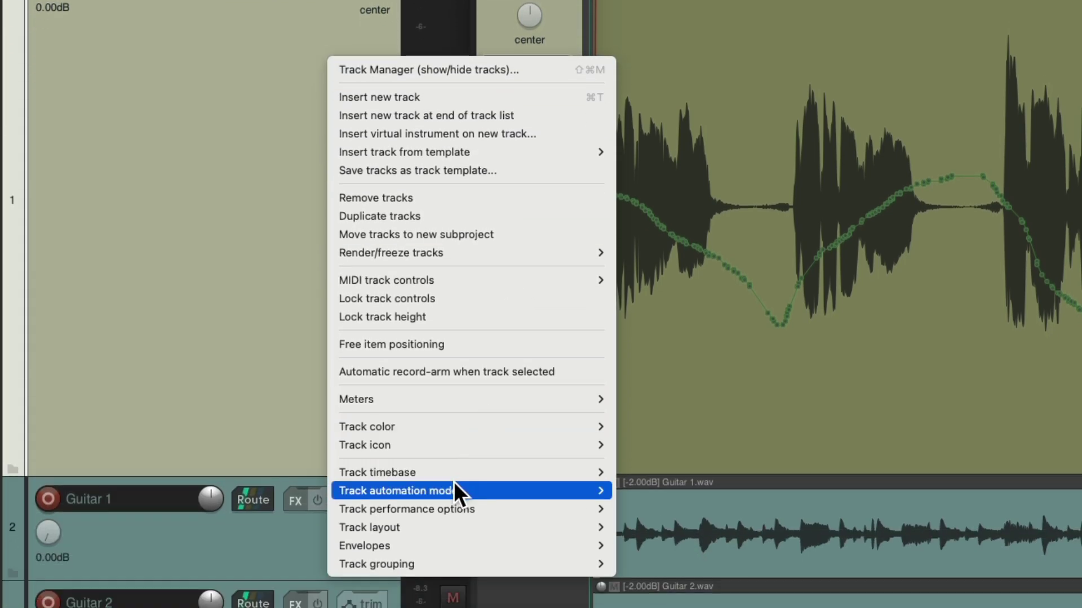
{"action": "mouse_move", "coordinate": [454, 485]}
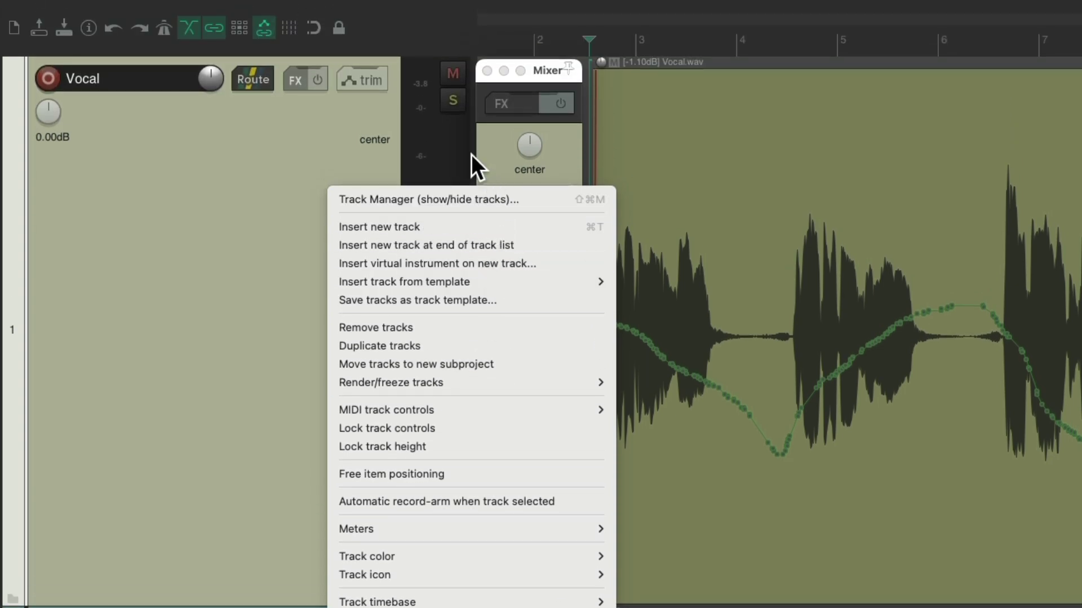
{"action": "left_click", "coordinate": [341, 162]}
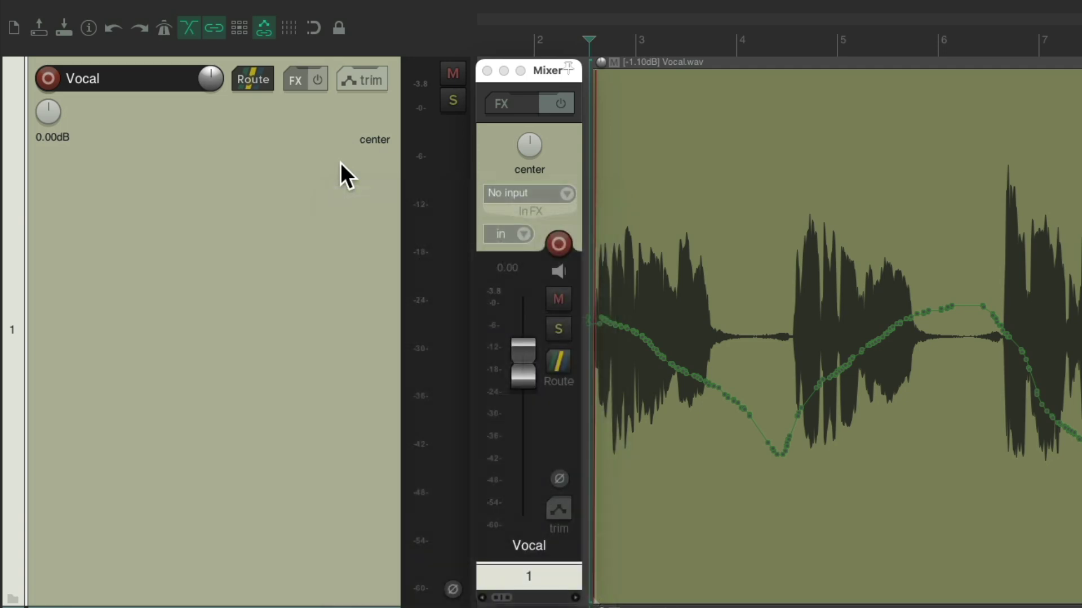
Step: Find and run the "Menu: Customize..." action and choose the Track control panel context menu for customizing
{"action": "key", "text": "shift+slash"}
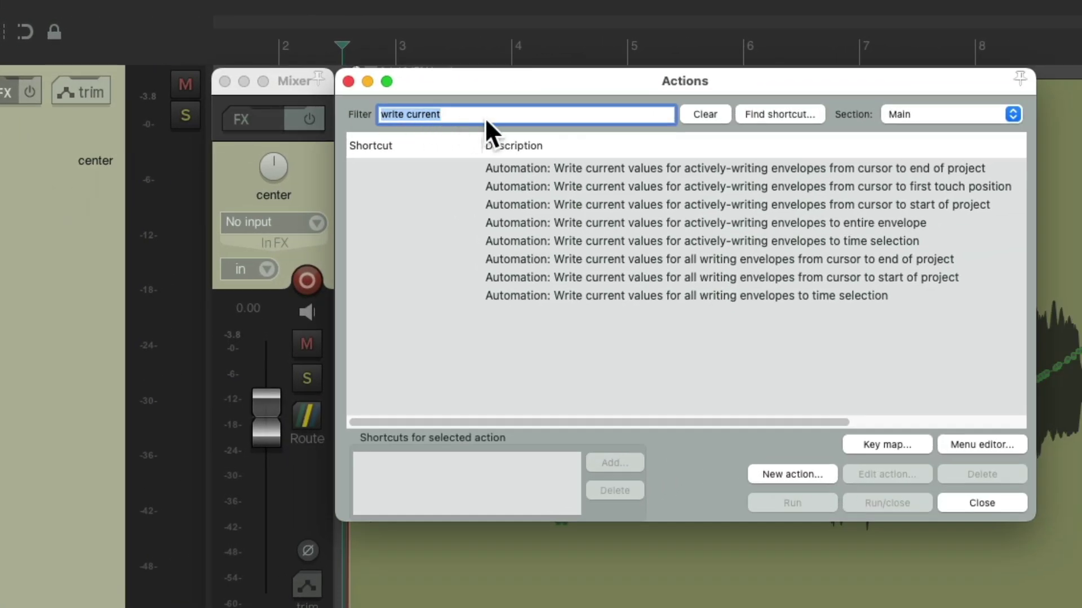
{"action": "type", "text": "menu"}
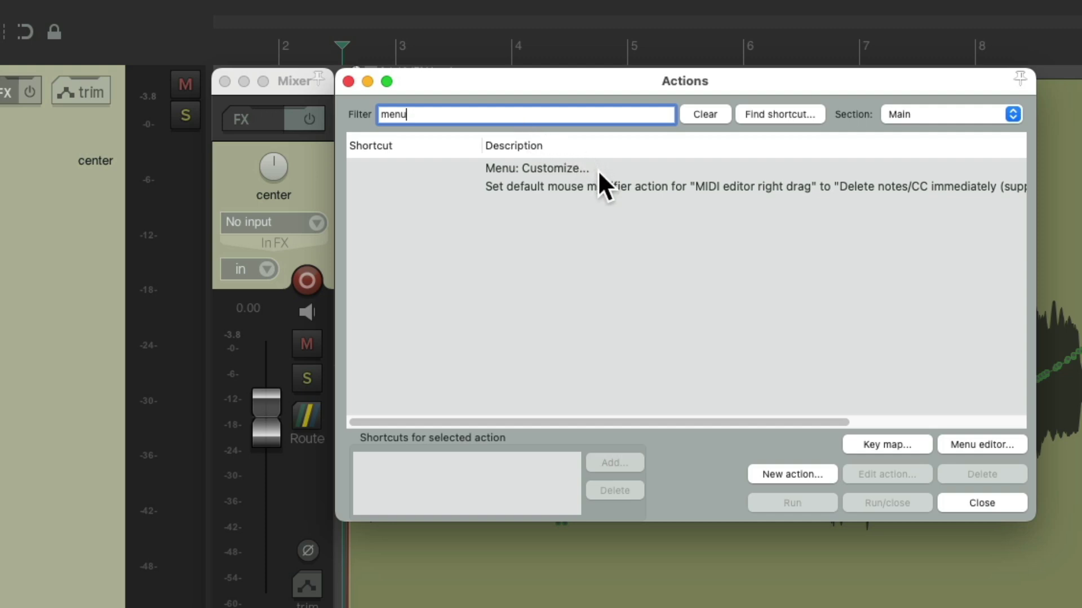
{"action": "left_click", "coordinate": [597, 169]}
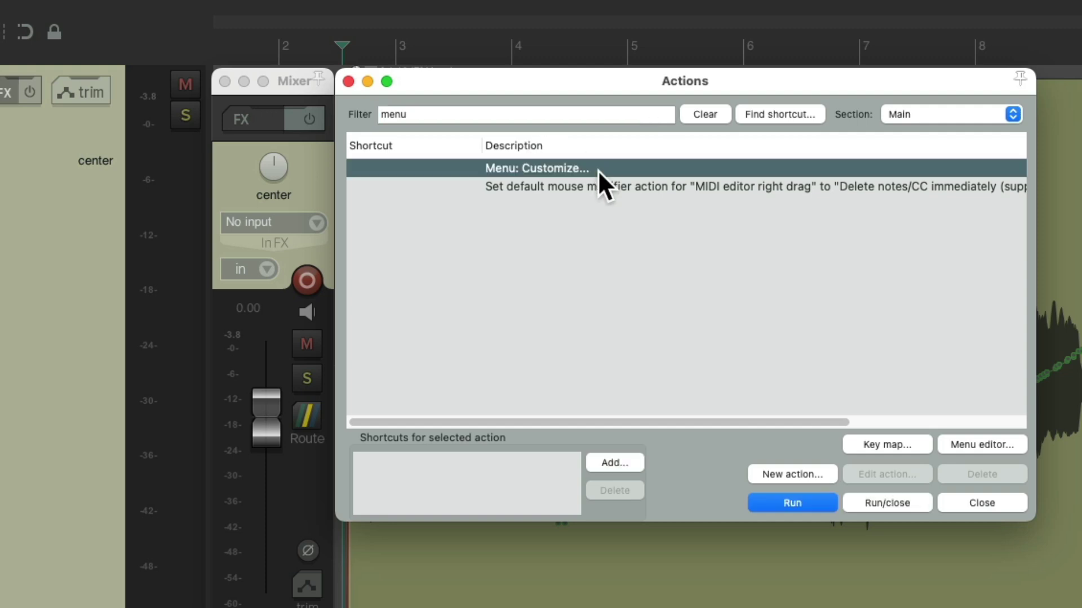
{"action": "double_click", "coordinate": [557, 168]}
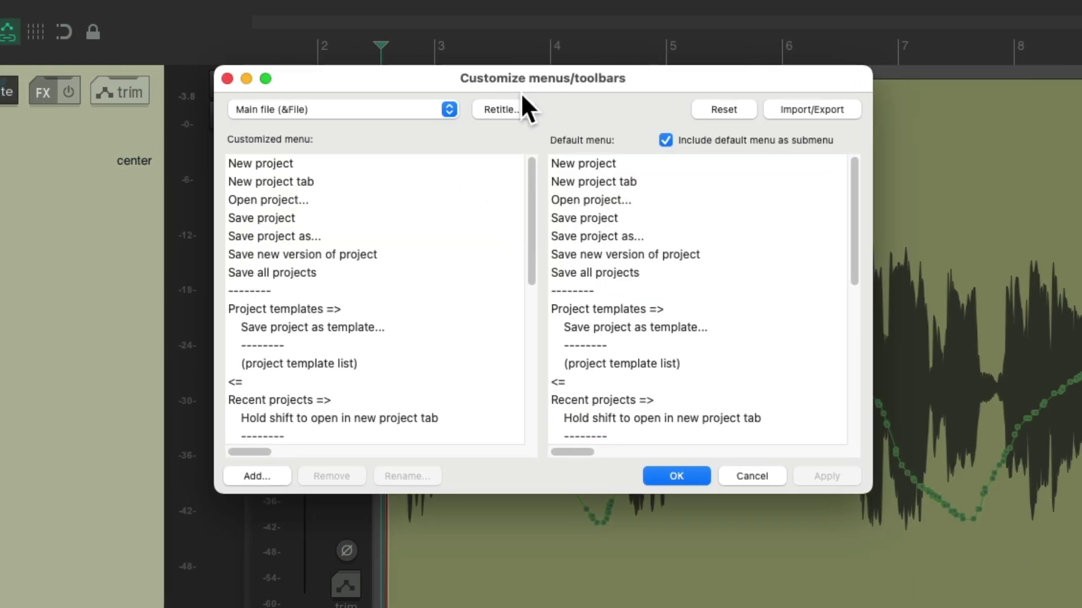
{"action": "left_click", "coordinate": [360, 108]}
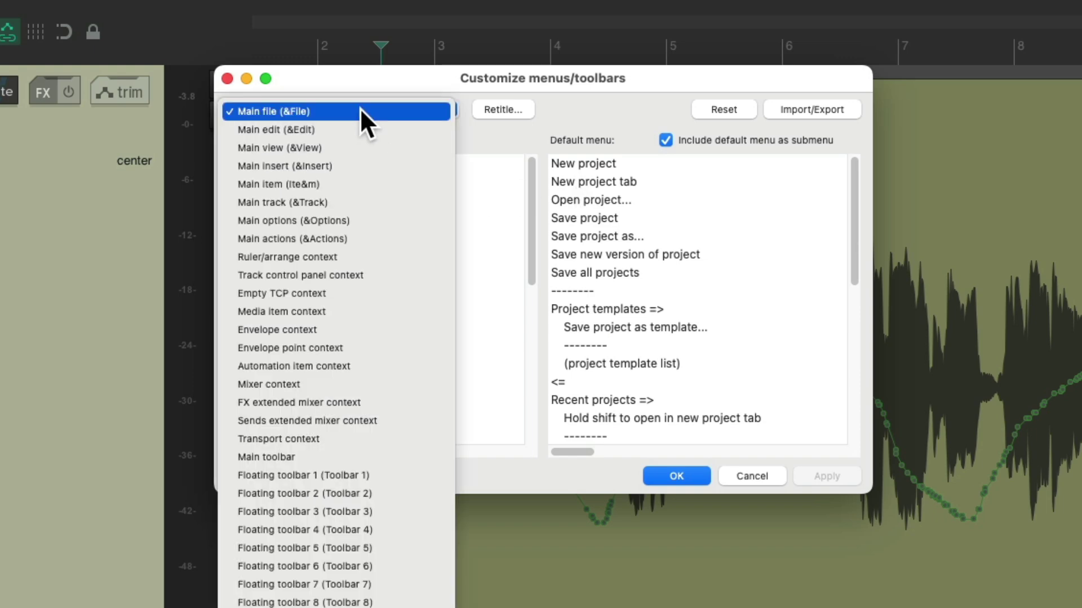
{"action": "left_click", "coordinate": [375, 275]}
Step: Add the default Track automation mode submenu as the first entry of the customized menu, with a separator before Track Manager, and save
{"action": "scroll", "coordinate": [677, 251], "scroll_direction": "down", "scroll_amount": 5}
{"action": "scroll", "coordinate": [677, 251], "scroll_direction": "down", "scroll_amount": 10}
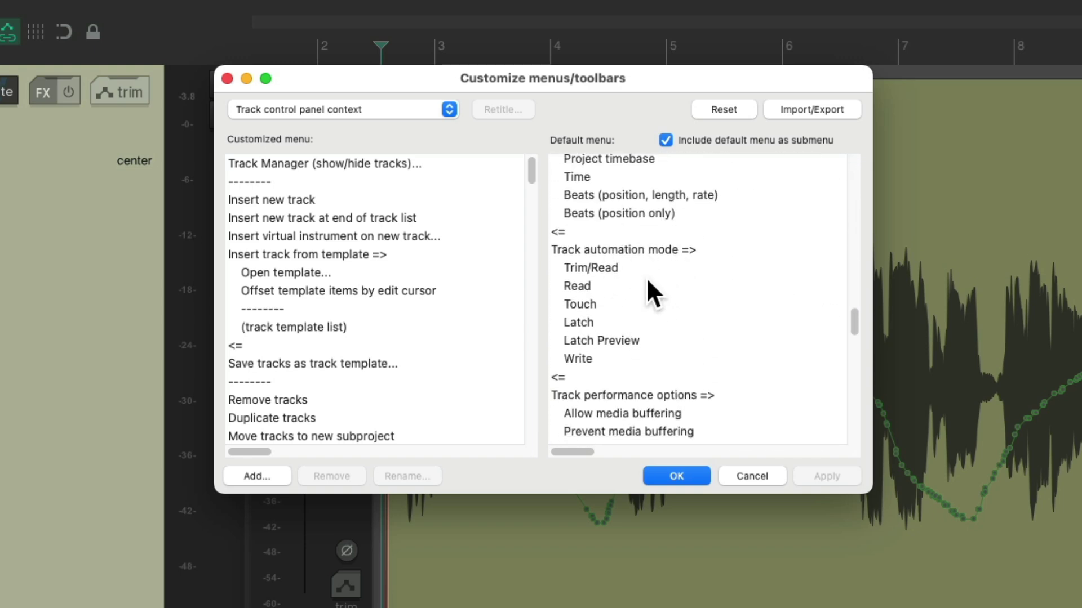
{"action": "left_click_drag", "start_coordinate": [633, 250], "coordinate": [367, 172]}
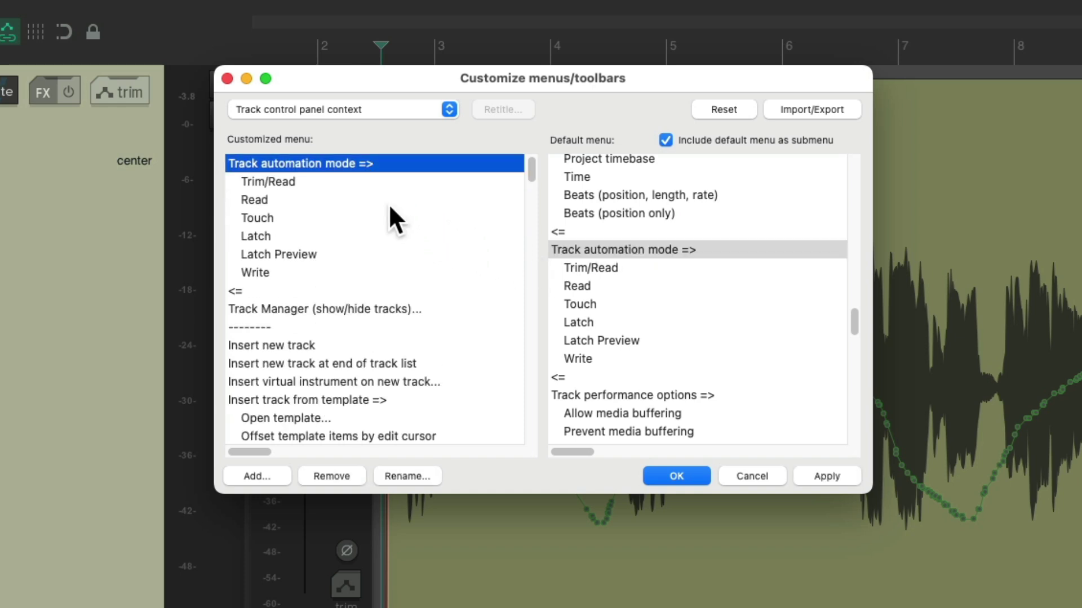
{"action": "left_click", "coordinate": [311, 307]}
{"action": "left_click", "coordinate": [269, 476]}
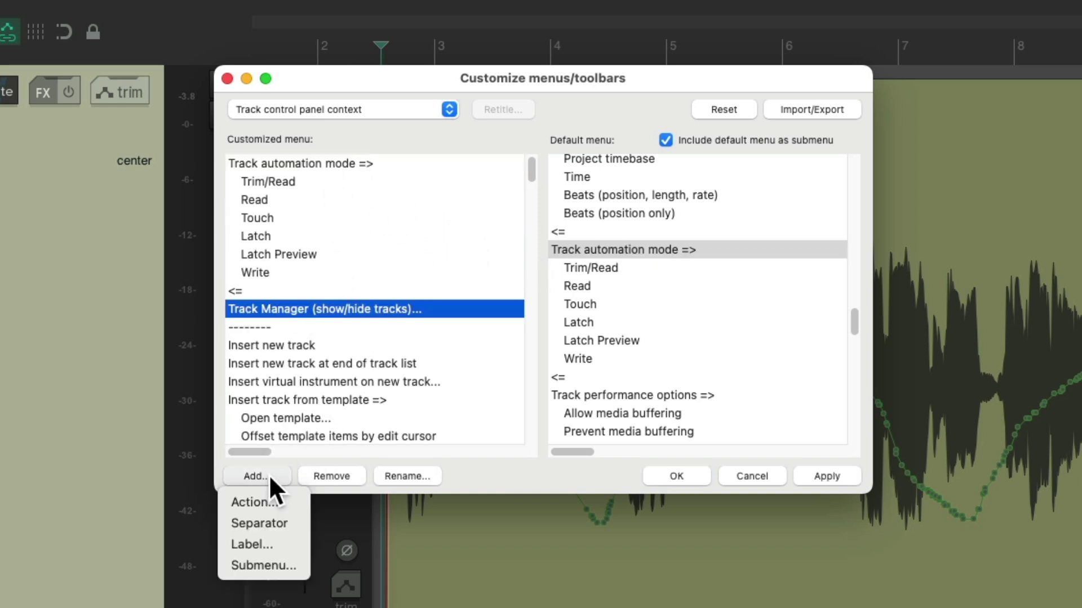
{"action": "left_click", "coordinate": [285, 512]}
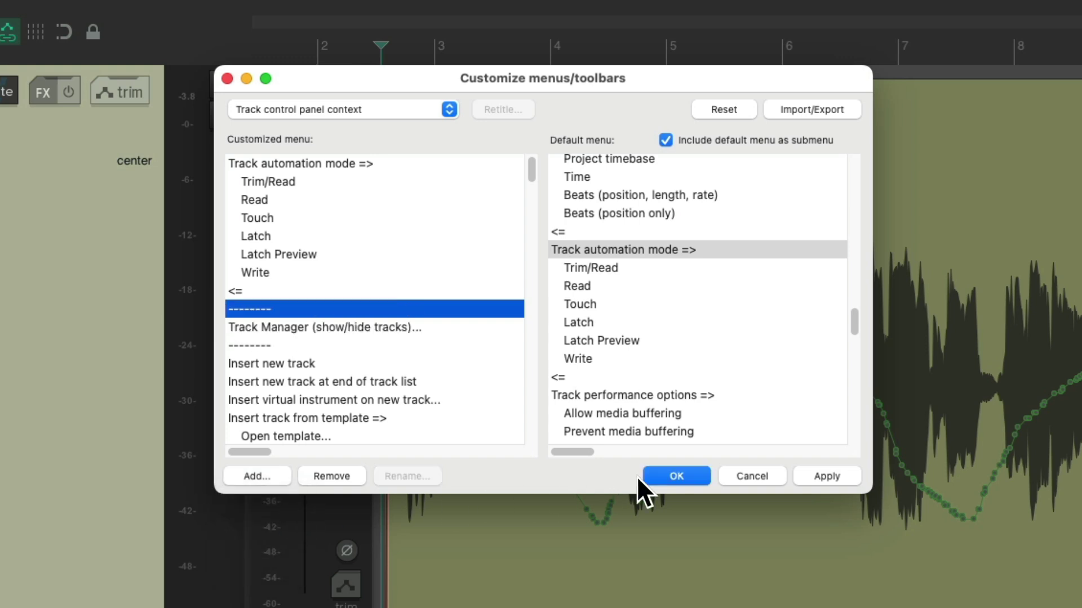
{"action": "left_click", "coordinate": [676, 476]}
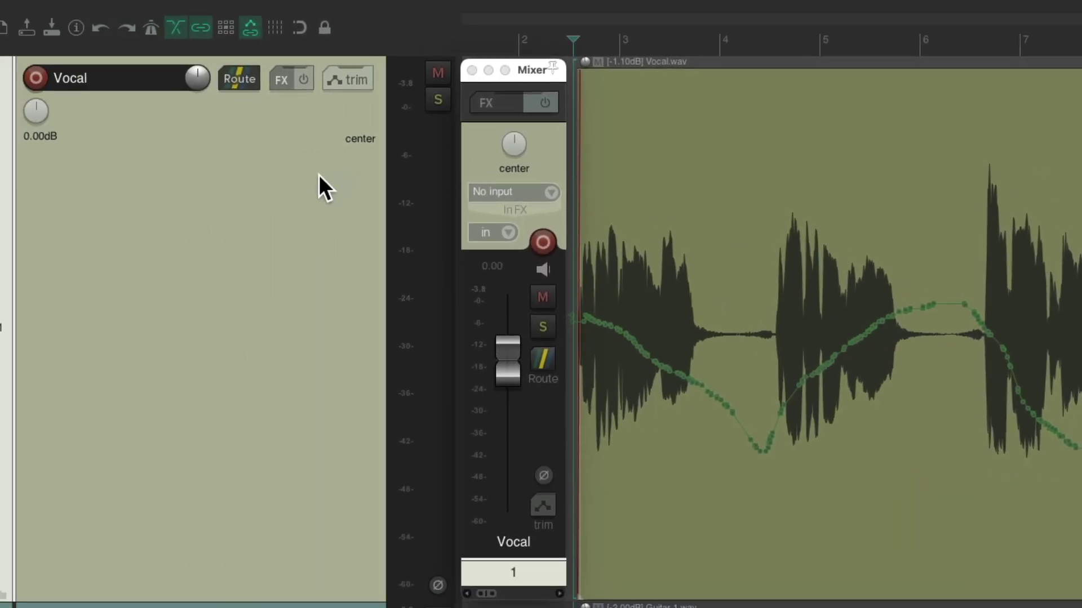
Step: Examine the Track automation mode entries in the Vocal track's customized context menu and the modes its submenu offers
{"action": "right_click", "coordinate": [316, 195]}
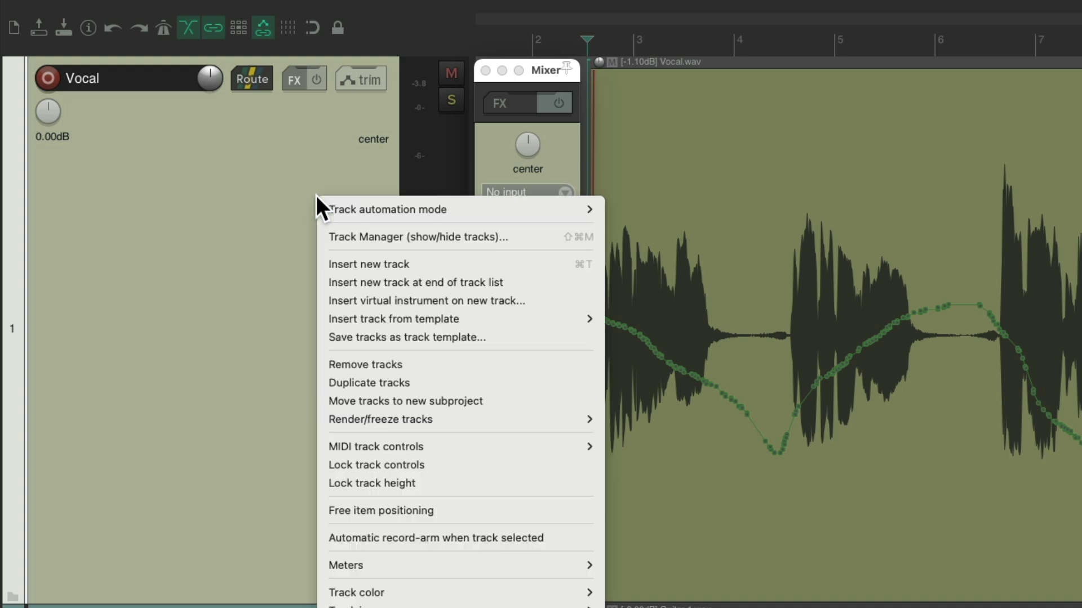
{"action": "mouse_move", "coordinate": [321, 210]}
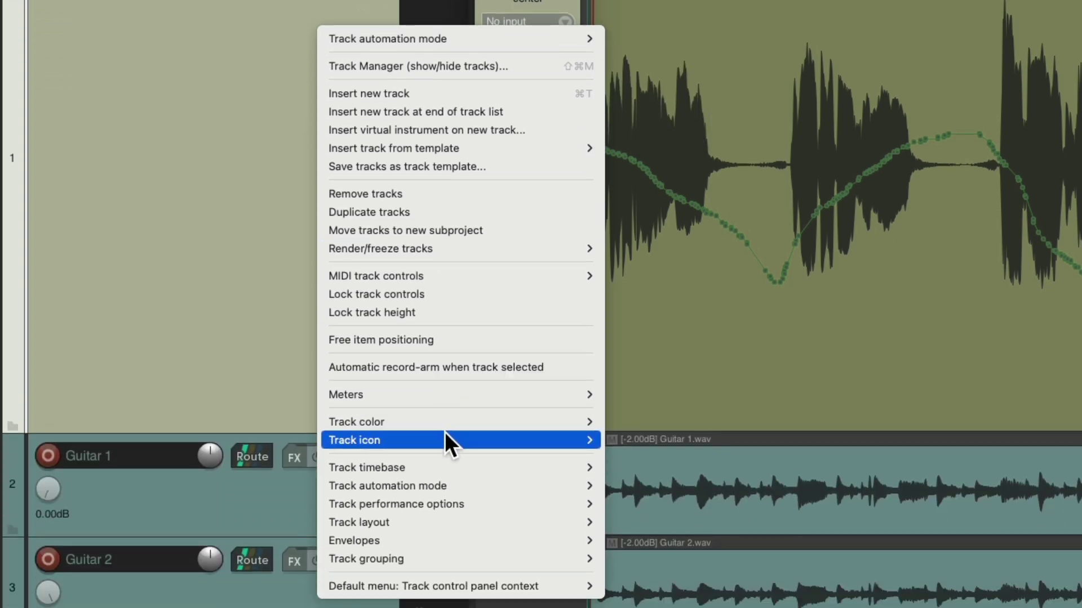
{"action": "mouse_move", "coordinate": [443, 485]}
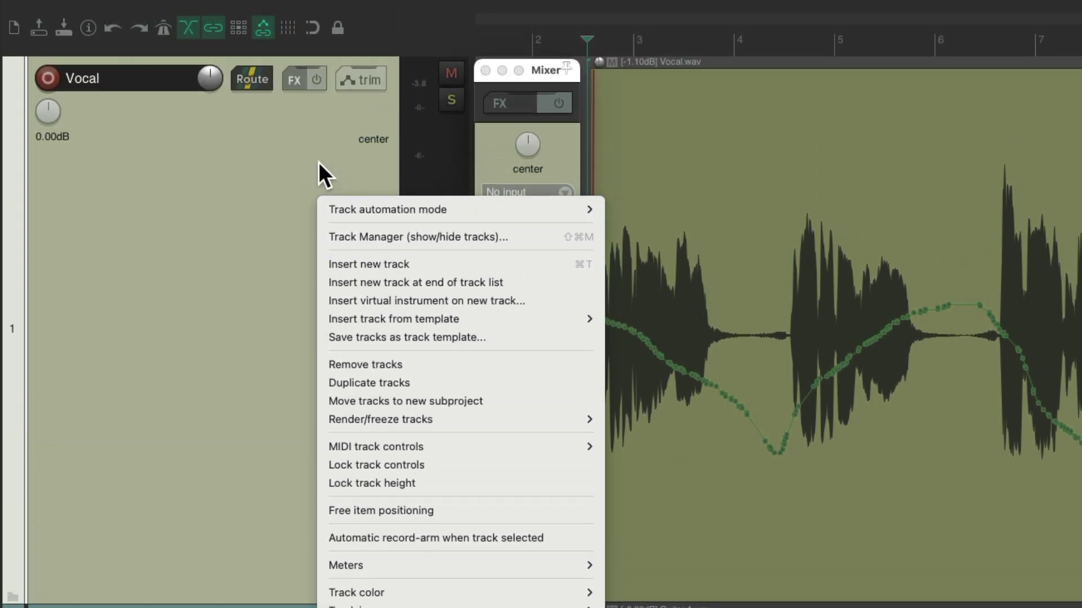
{"action": "left_click", "coordinate": [451, 207]}
{"action": "right_click", "coordinate": [358, 214]}
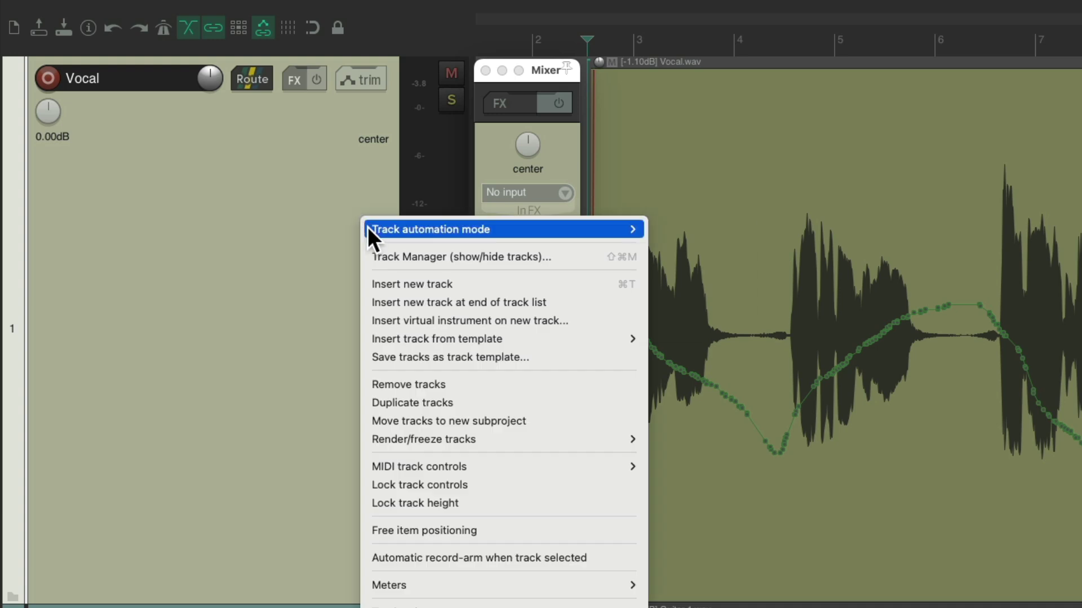
{"action": "mouse_move", "coordinate": [367, 228]}
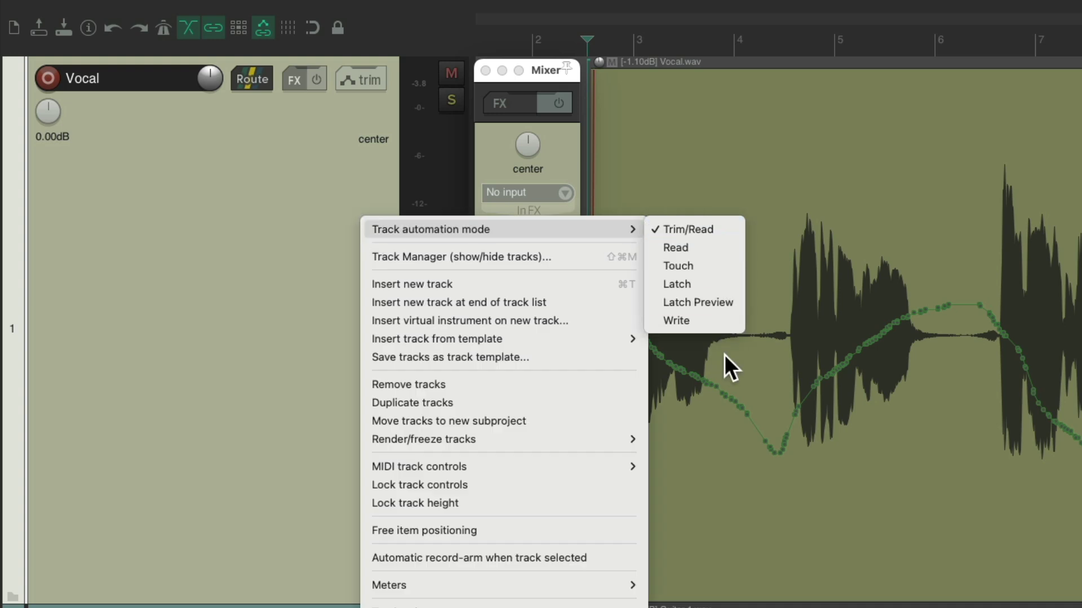
{"action": "left_click", "coordinate": [340, 165]}
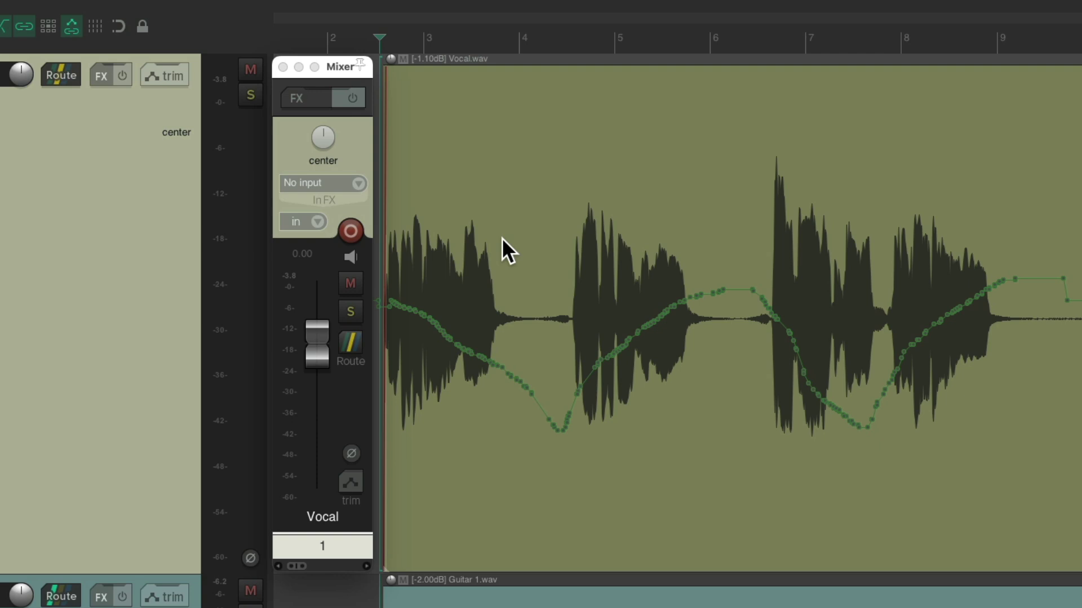
Step: Search the actions for "mode" and look through the track, all-tracks and global override automation mode actions
{"action": "key", "text": "question"}
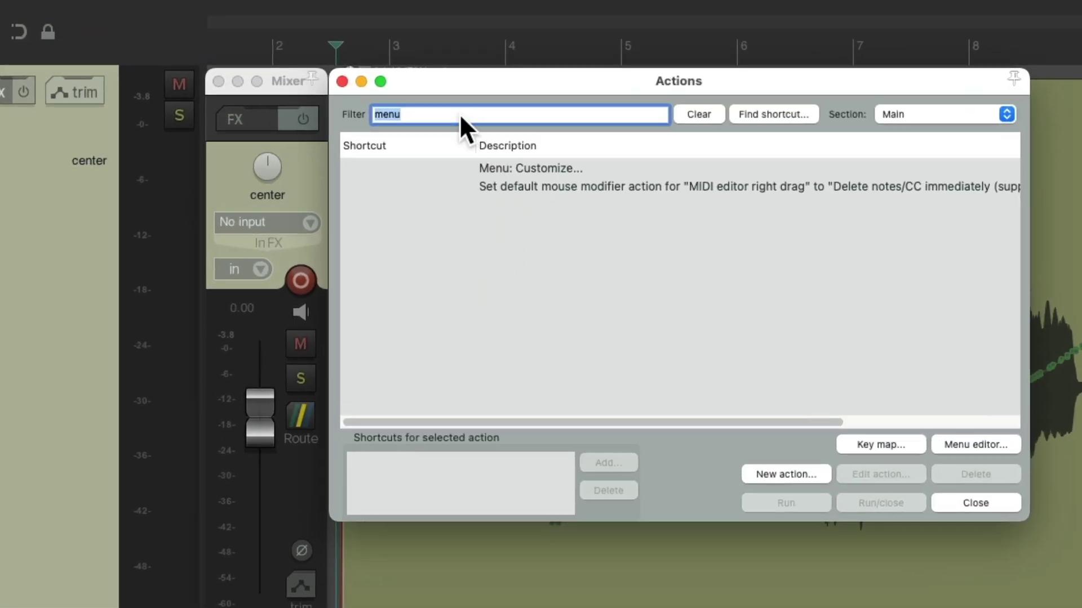
{"action": "type", "text": "mode"}
{"action": "scroll", "coordinate": [803, 254], "scroll_direction": "down", "scroll_amount": 1}
{"action": "scroll", "coordinate": [805, 239], "scroll_direction": "down", "scroll_amount": 2}
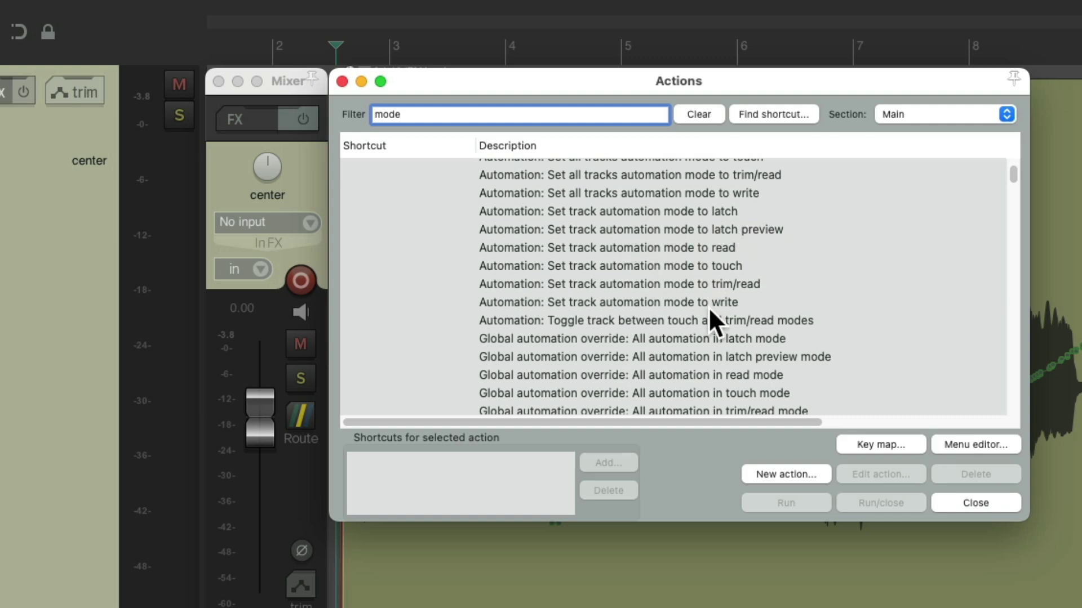
{"action": "scroll", "coordinate": [708, 306], "scroll_direction": "up", "scroll_amount": 3}
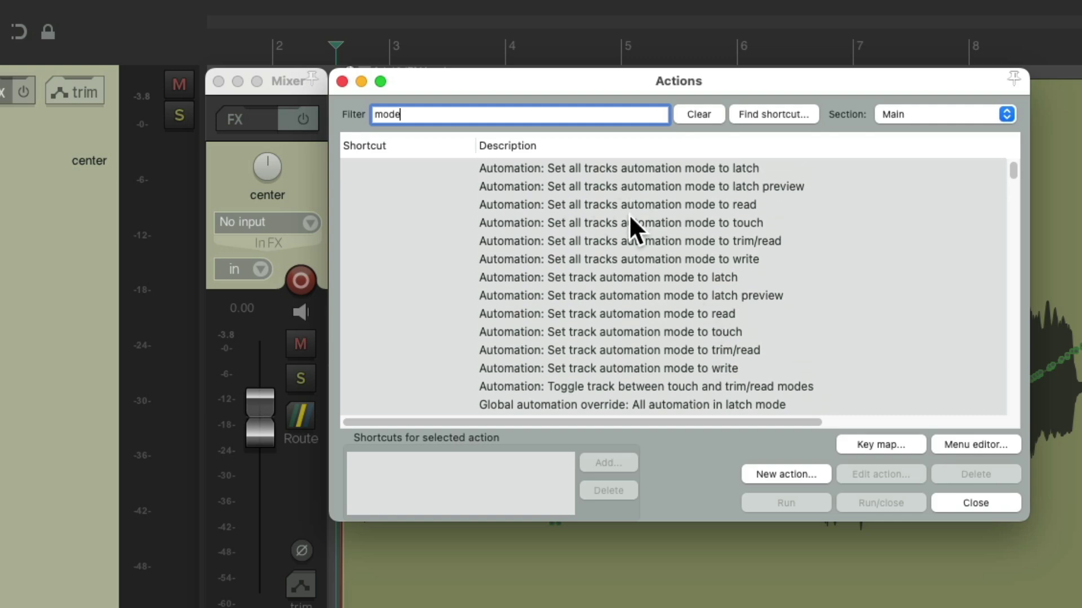
{"action": "scroll", "coordinate": [685, 224], "scroll_direction": "down", "scroll_amount": 4}
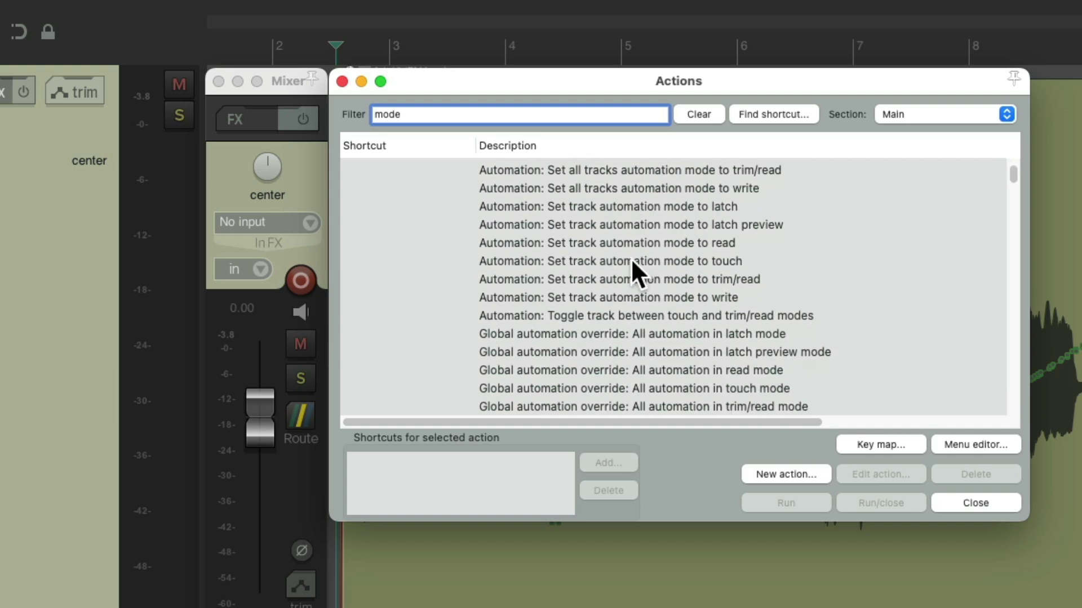
Step: Run the actions setting the Vocal track's automation mode to latch, latch preview, read, touch and trim/read in turn
{"action": "left_click", "coordinate": [631, 208]}
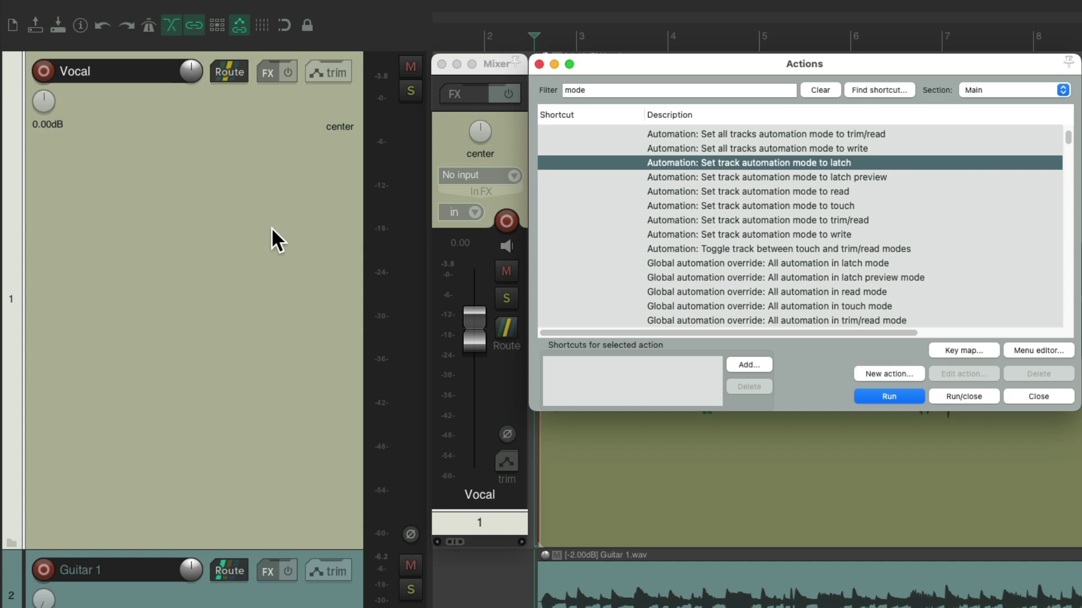
{"action": "left_click", "coordinate": [870, 396]}
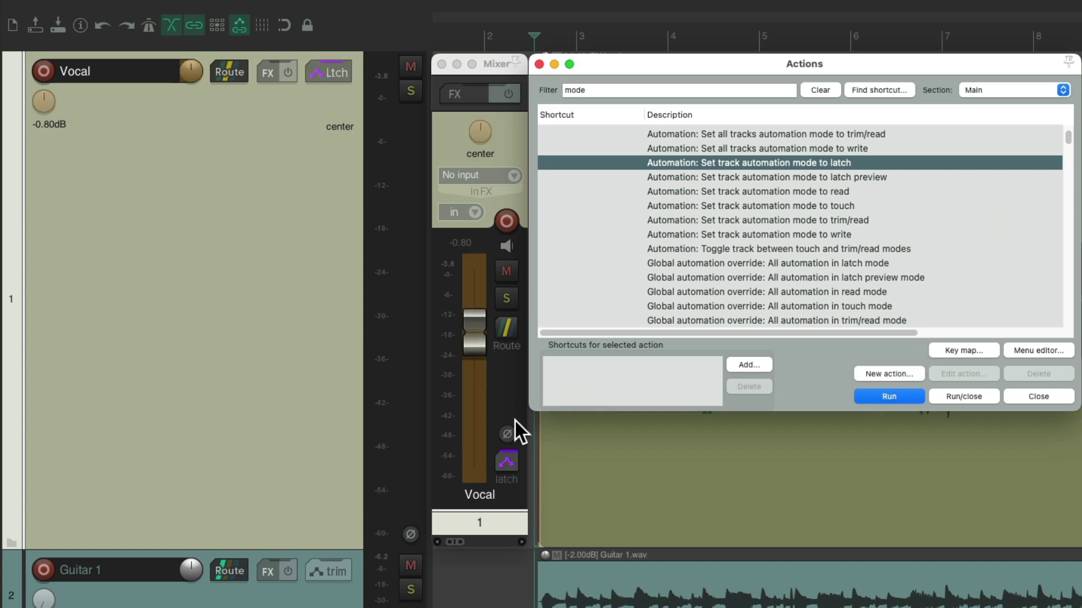
{"action": "left_click", "coordinate": [835, 177]}
{"action": "left_click", "coordinate": [890, 396]}
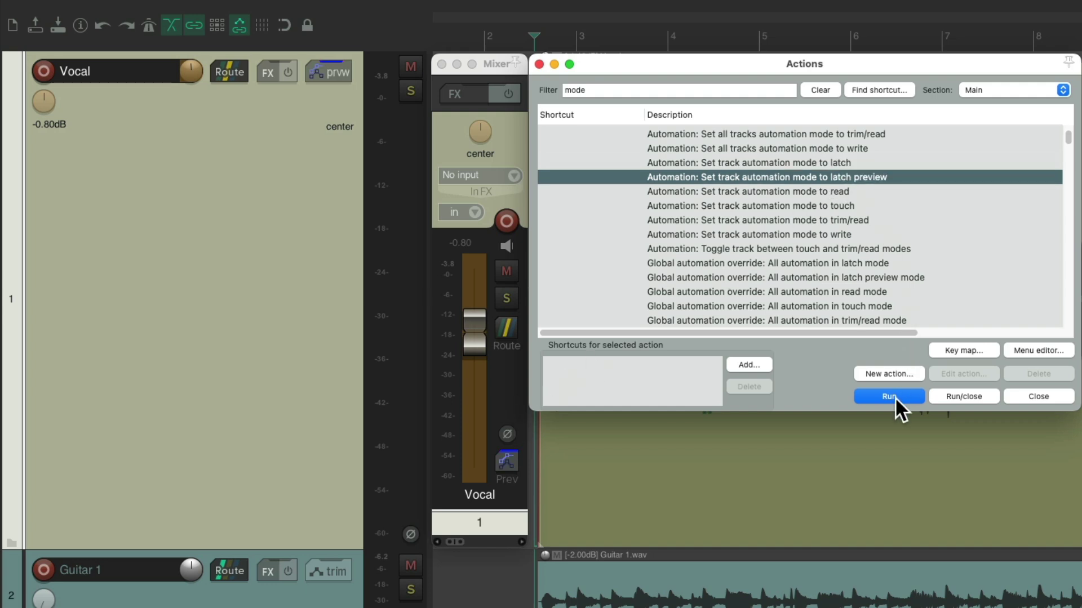
{"action": "key", "text": "Down"}
{"action": "left_click", "coordinate": [890, 397]}
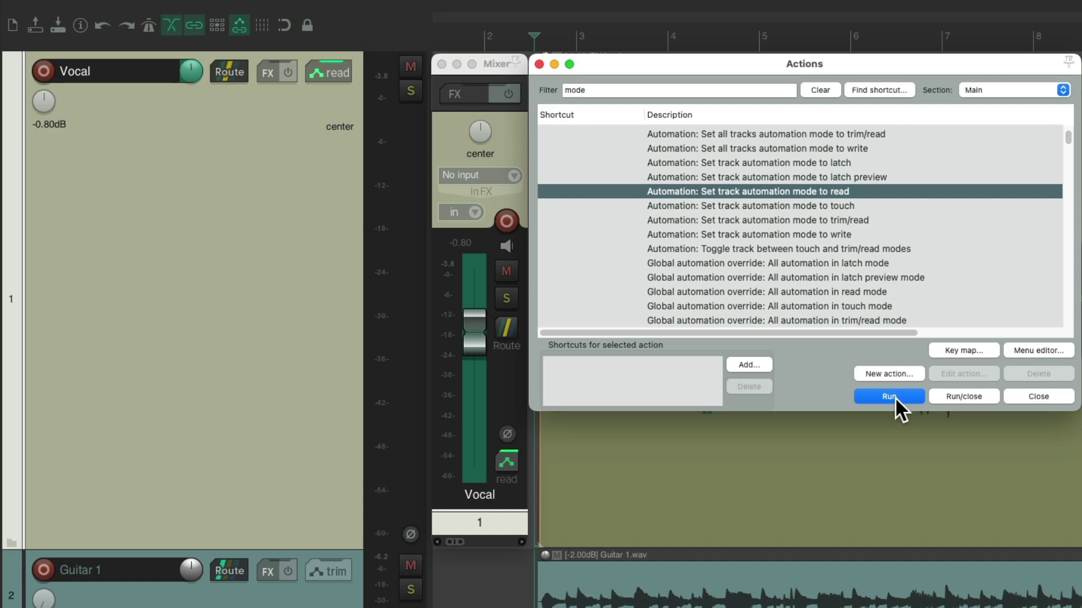
{"action": "key", "text": "Down"}
{"action": "left_click", "coordinate": [894, 397]}
{"action": "key", "text": "Down"}
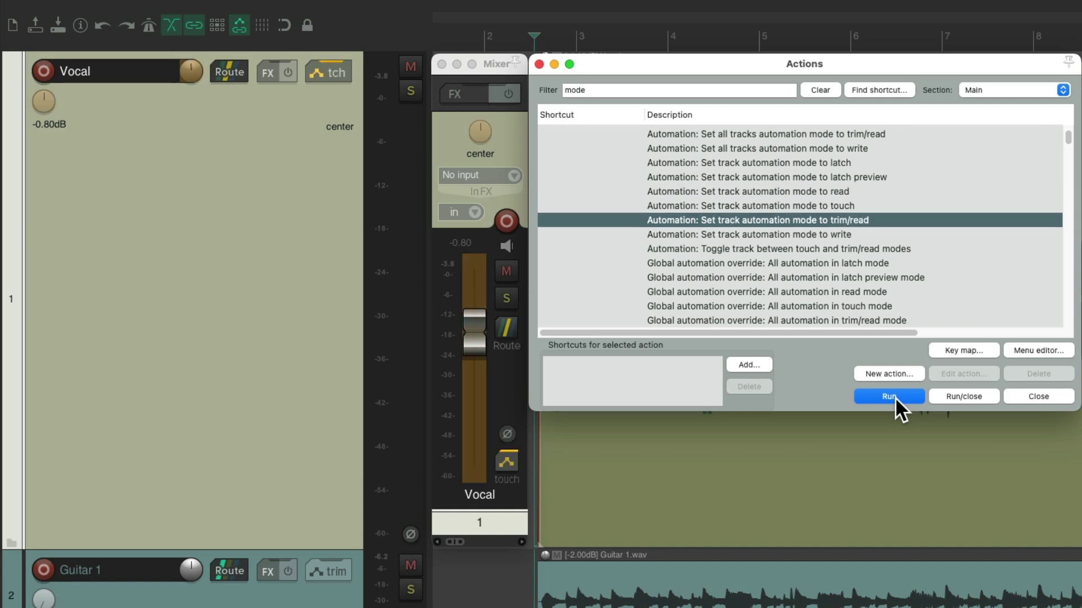
{"action": "left_click", "coordinate": [895, 397]}
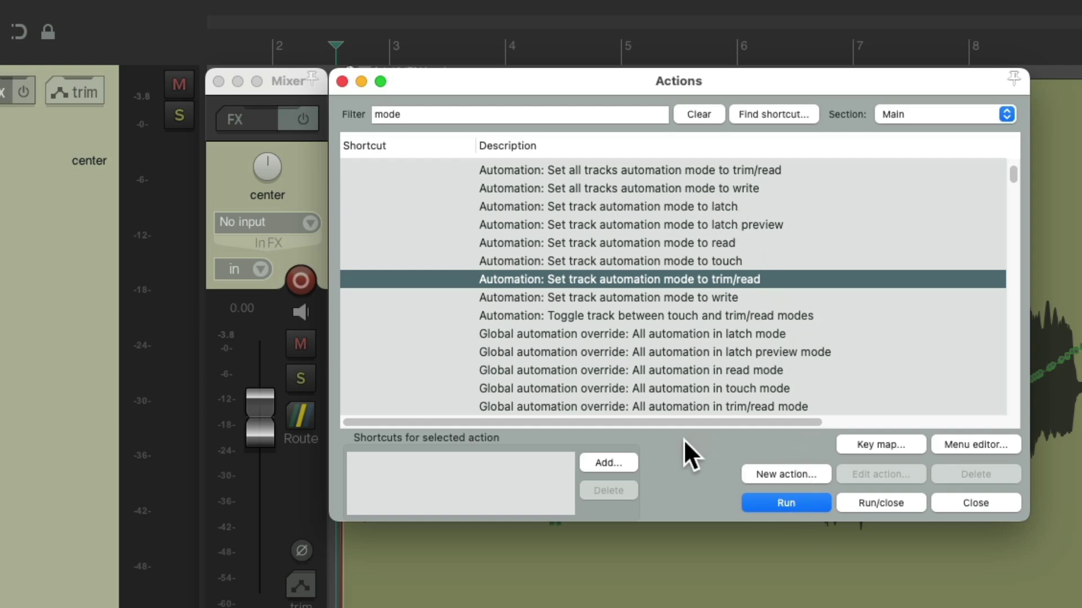
Step: Look at the shortcut input window for the track trim/read mode action and go over the latch, latch preview, read and touch actions
{"action": "left_click", "coordinate": [618, 460]}
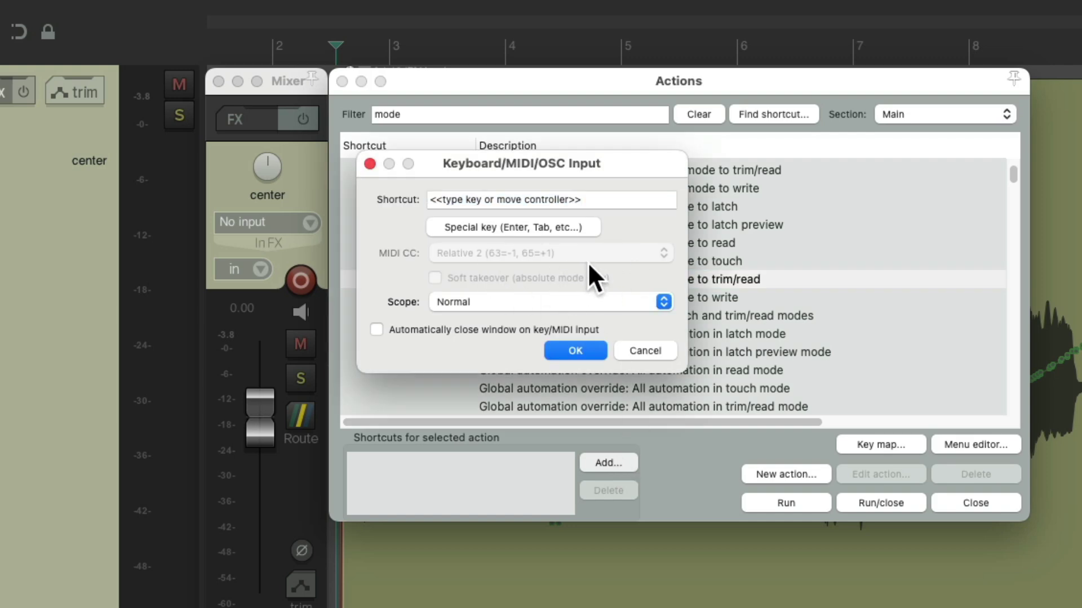
{"action": "left_click", "coordinate": [370, 165]}
{"action": "left_click", "coordinate": [575, 203]}
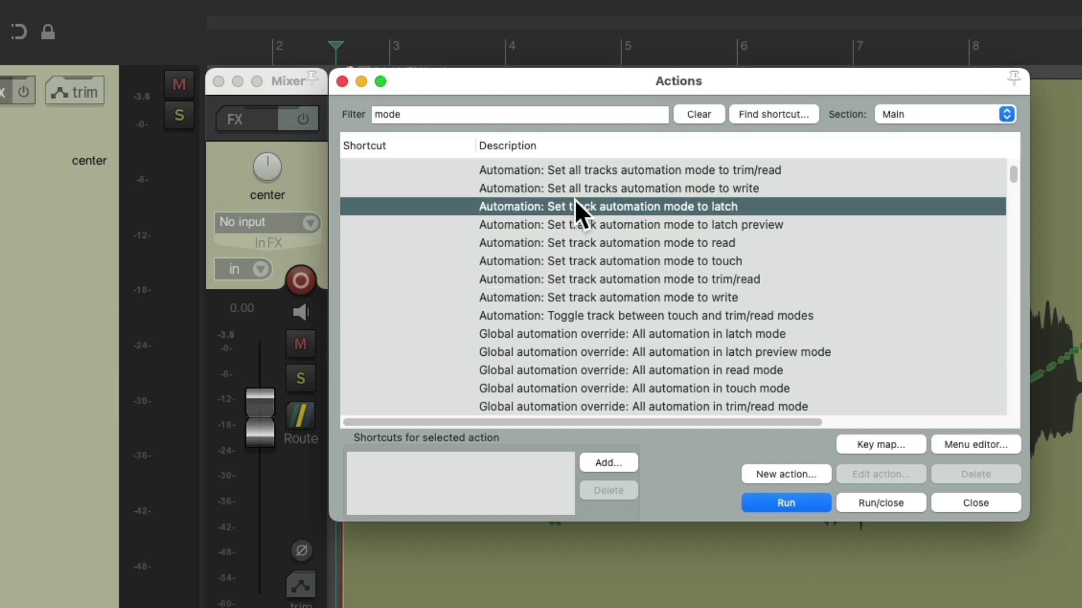
{"action": "left_click", "coordinate": [579, 219]}
{"action": "left_click", "coordinate": [604, 241]}
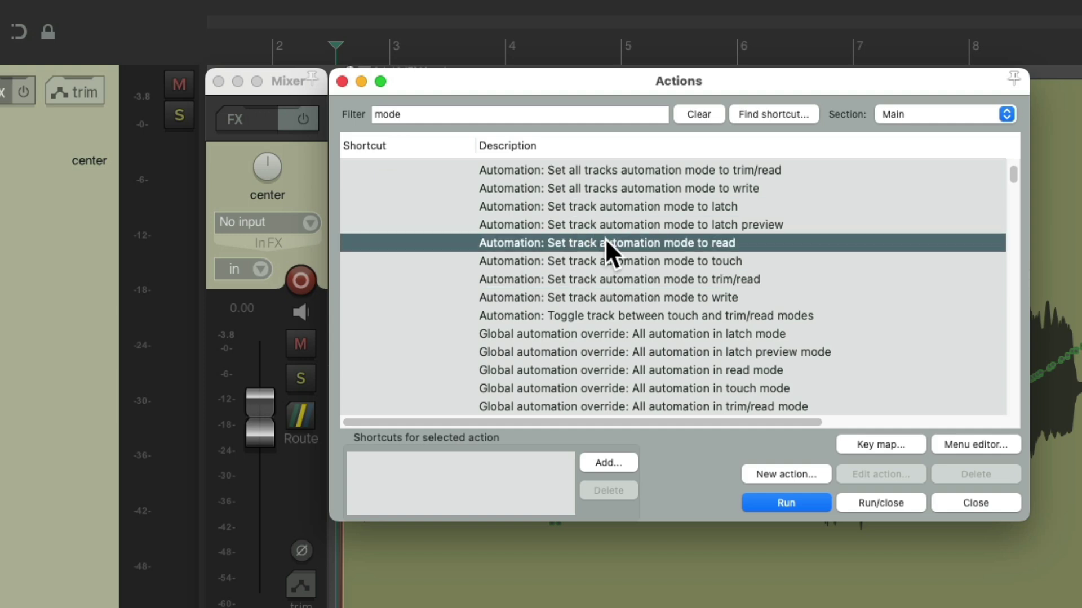
{"action": "left_click", "coordinate": [628, 260]}
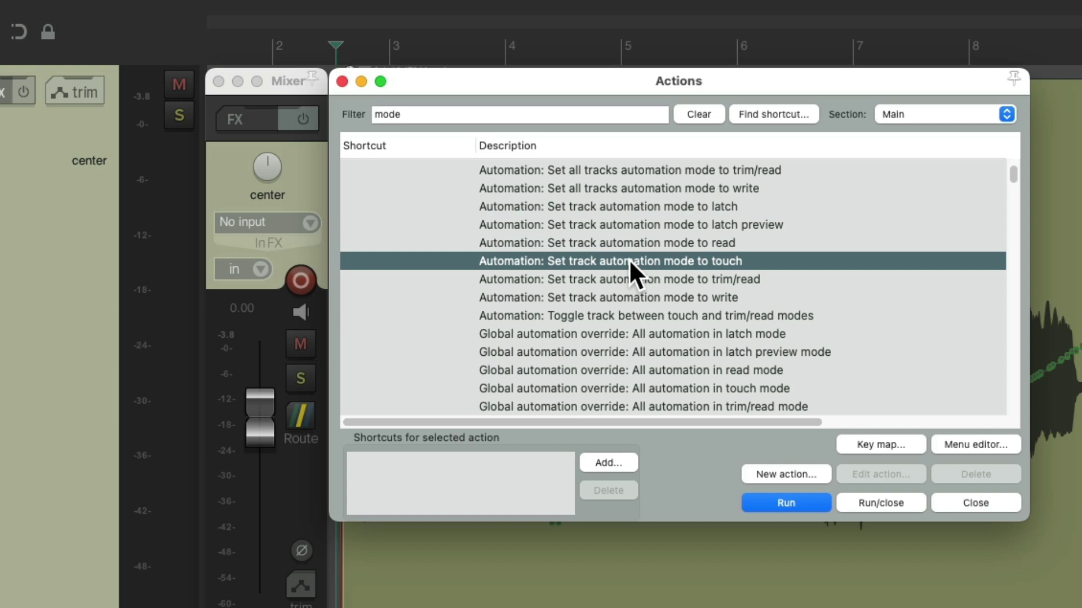
Step: Run "Automation: Toggle track between touch and trim/read modes" repeatedly on the Vocal track, ending in trim/read
{"action": "left_click", "coordinate": [669, 317]}
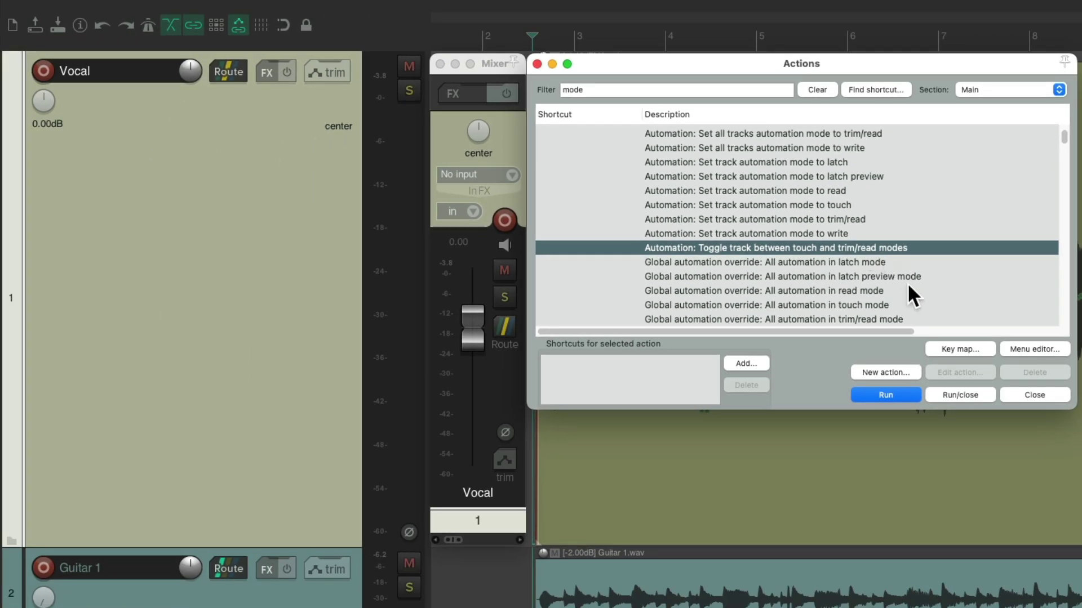
{"action": "left_click", "coordinate": [894, 394]}
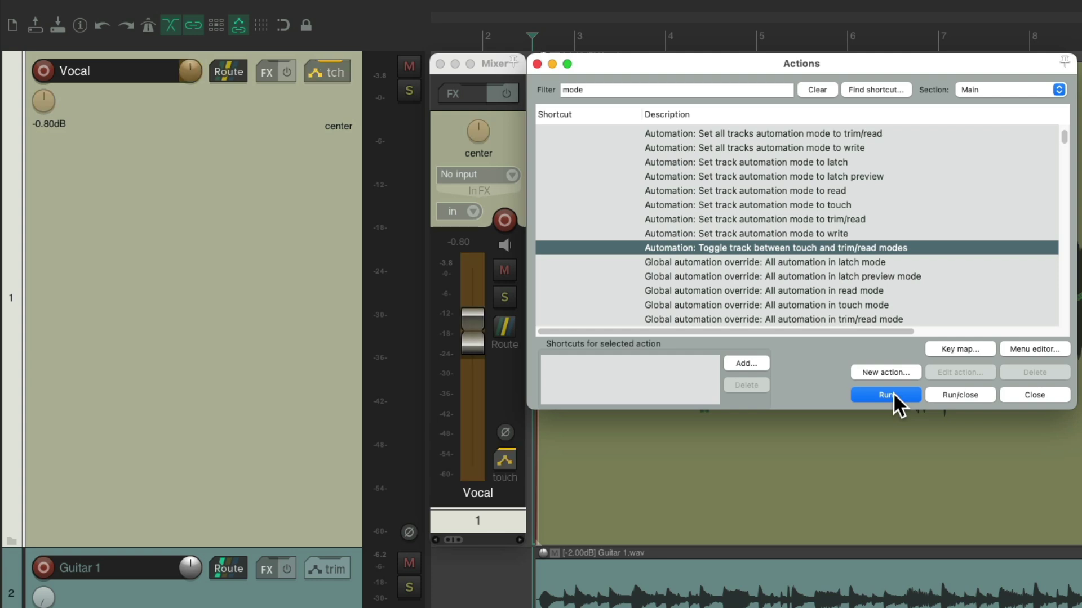
{"action": "left_click", "coordinate": [893, 394]}
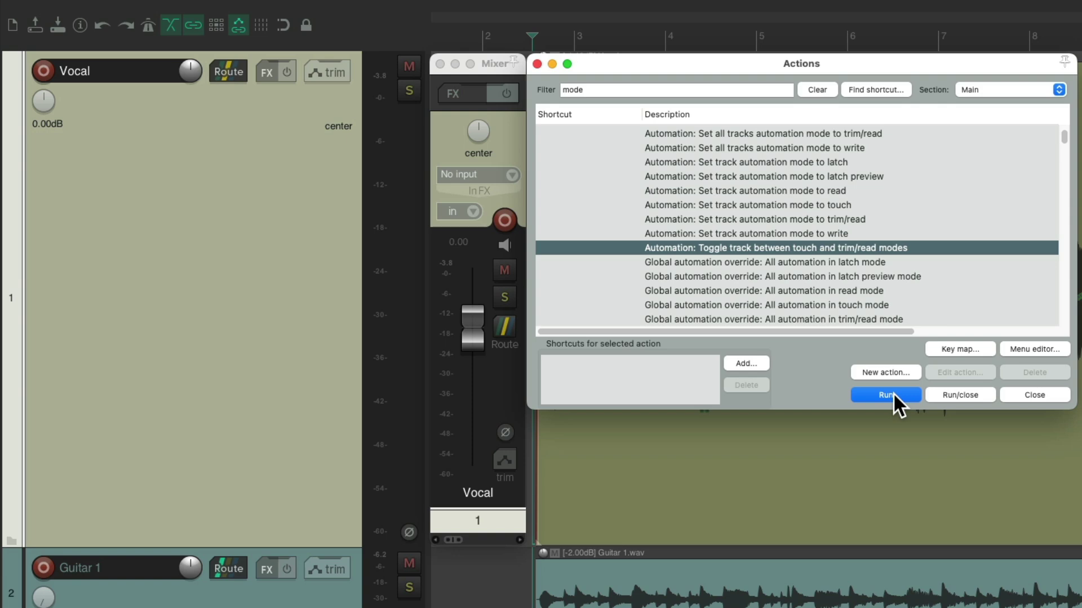
{"action": "left_click", "coordinate": [893, 393]}
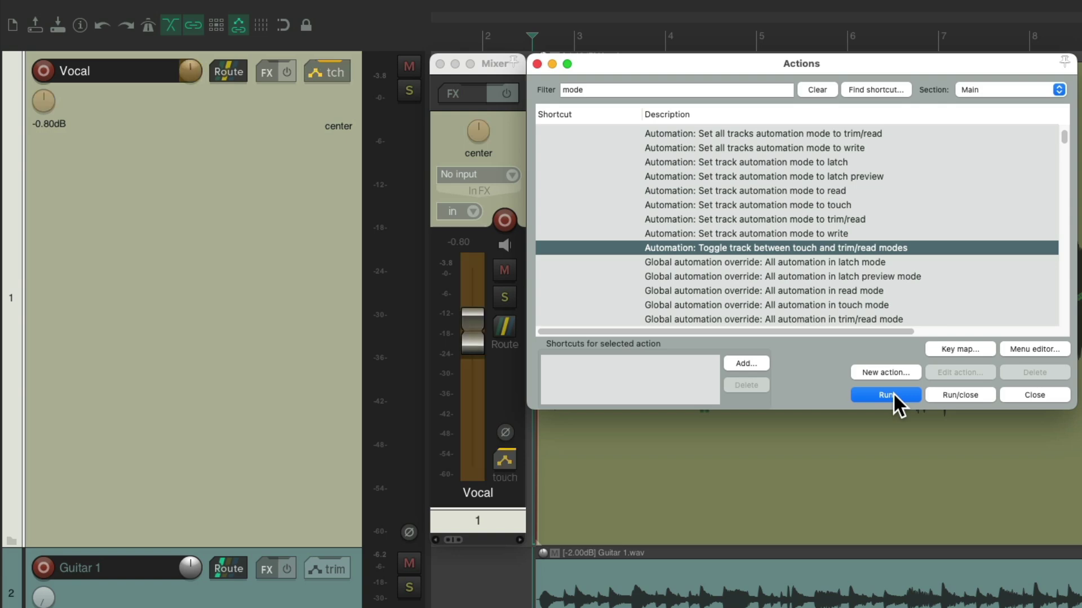
{"action": "left_click", "coordinate": [893, 393]}
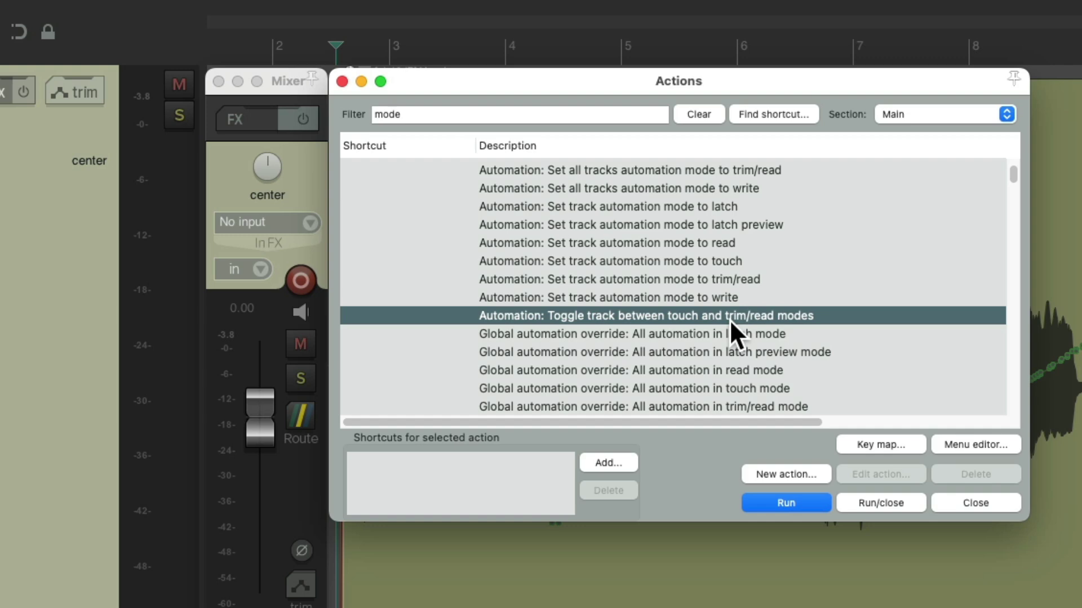
Step: Look at the shortcut input window for the touch and trim/read toggle action, and leave the action list
{"action": "left_click", "coordinate": [609, 463]}
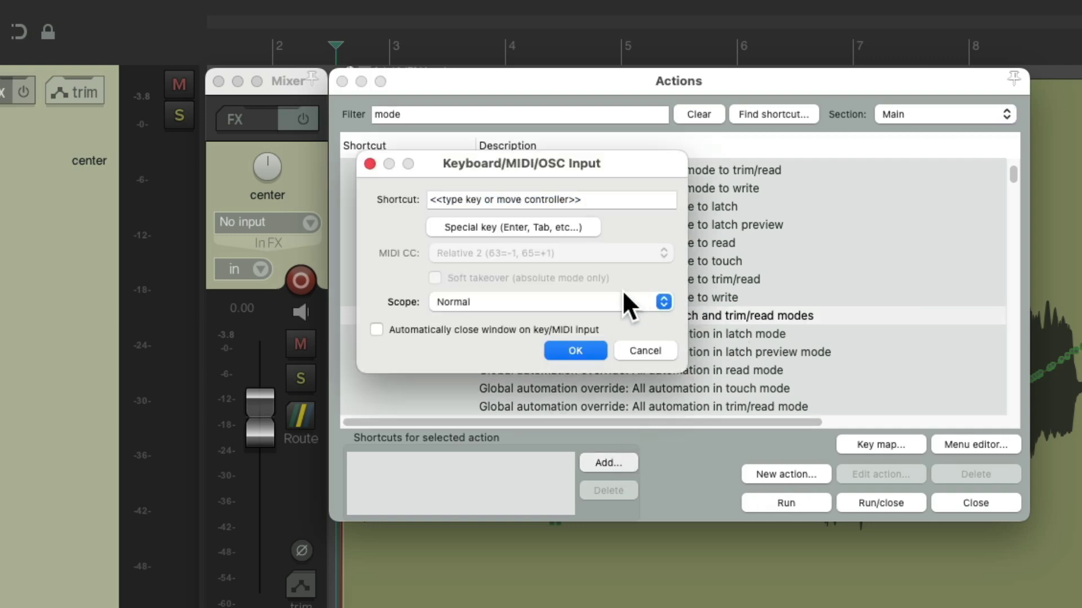
{"action": "left_click", "coordinate": [654, 349]}
{"action": "key", "text": "Escape"}
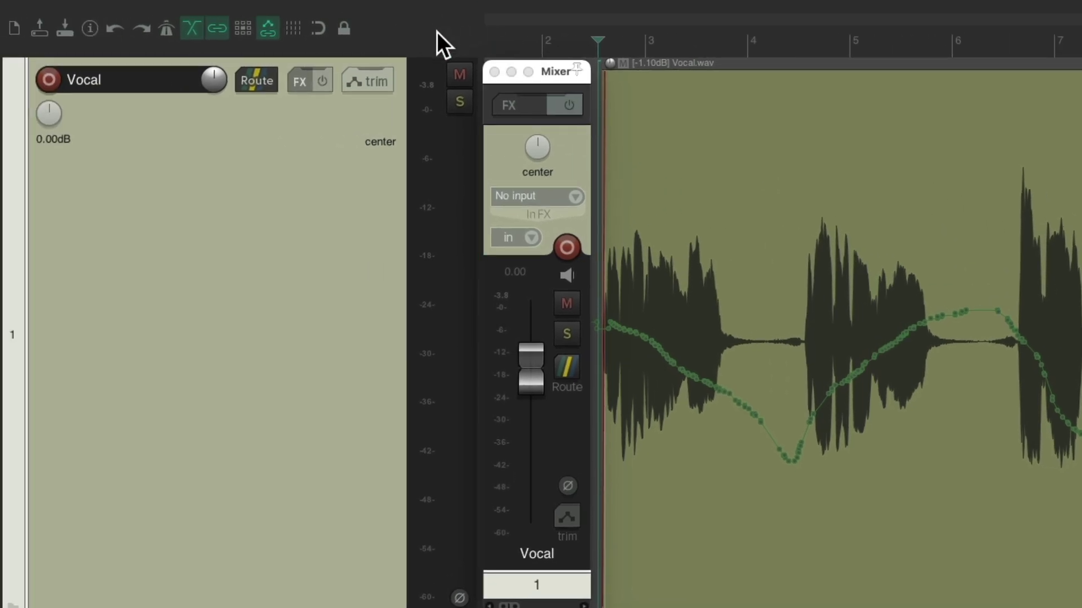
Step: Open floating Toolbar 2 and bring up its customization window
{"action": "right_click", "coordinate": [437, 32]}
{"action": "mouse_move", "coordinate": [444, 65]}
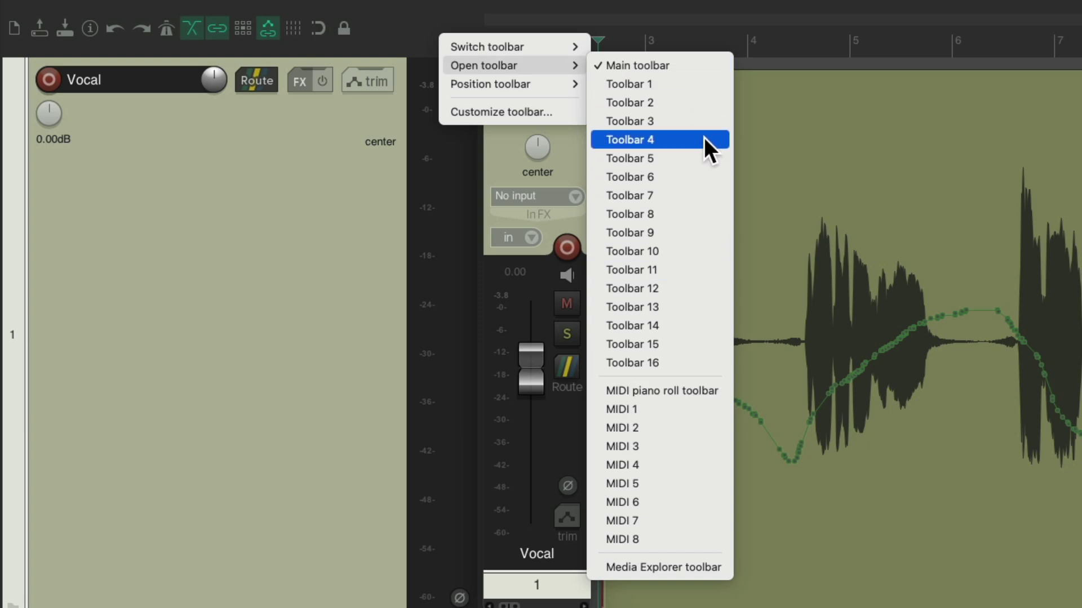
{"action": "left_click", "coordinate": [695, 102]}
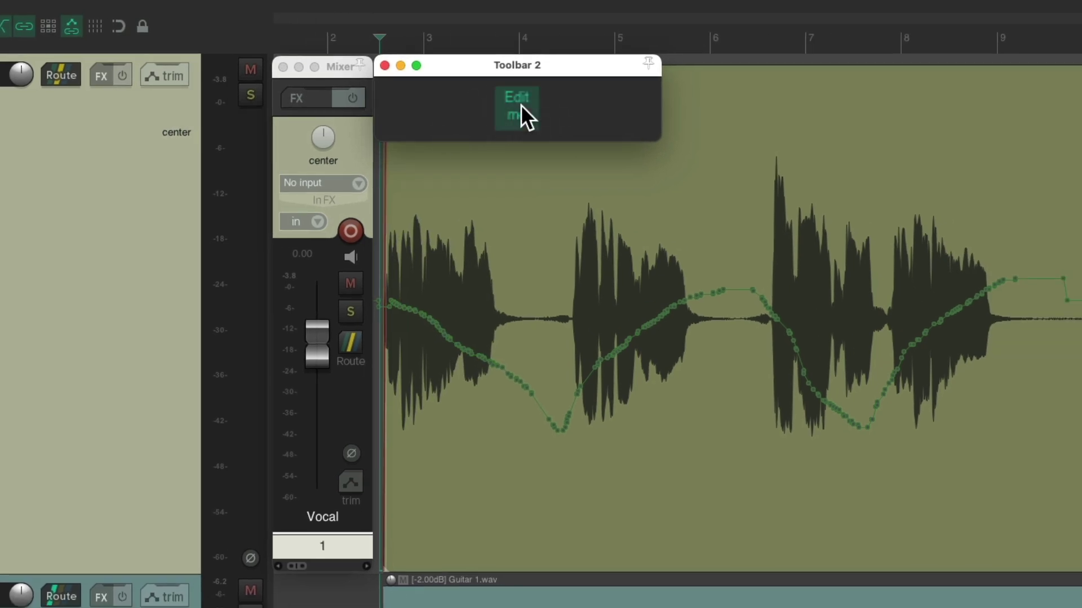
{"action": "left_click", "coordinate": [521, 105]}
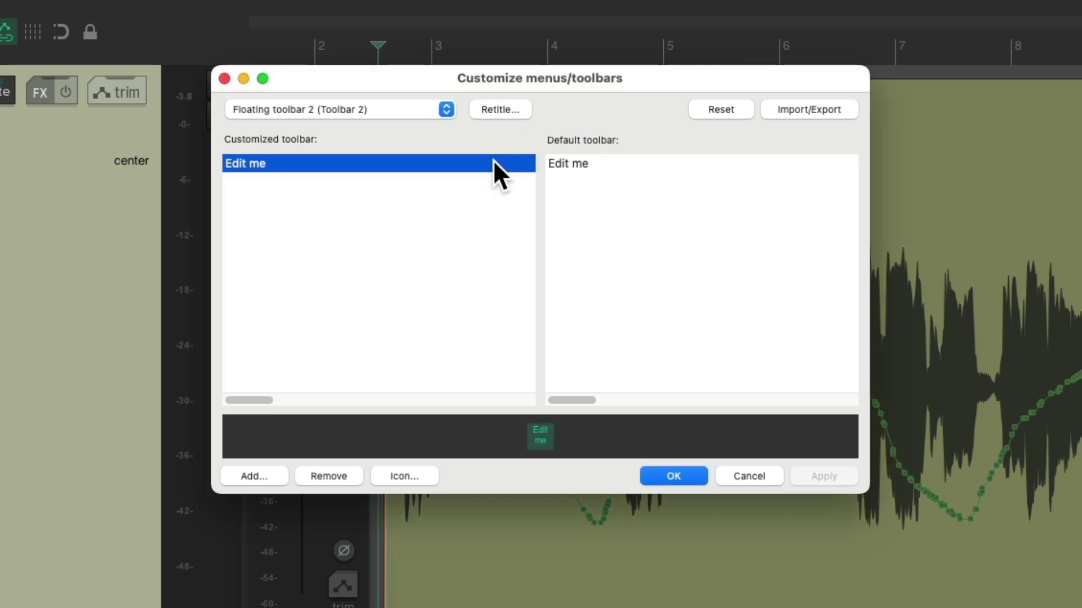
Step: Remove the "Edit me" entry from floating toolbar 2 and retitle the toolbar "Automation"
{"action": "left_click", "coordinate": [337, 476]}
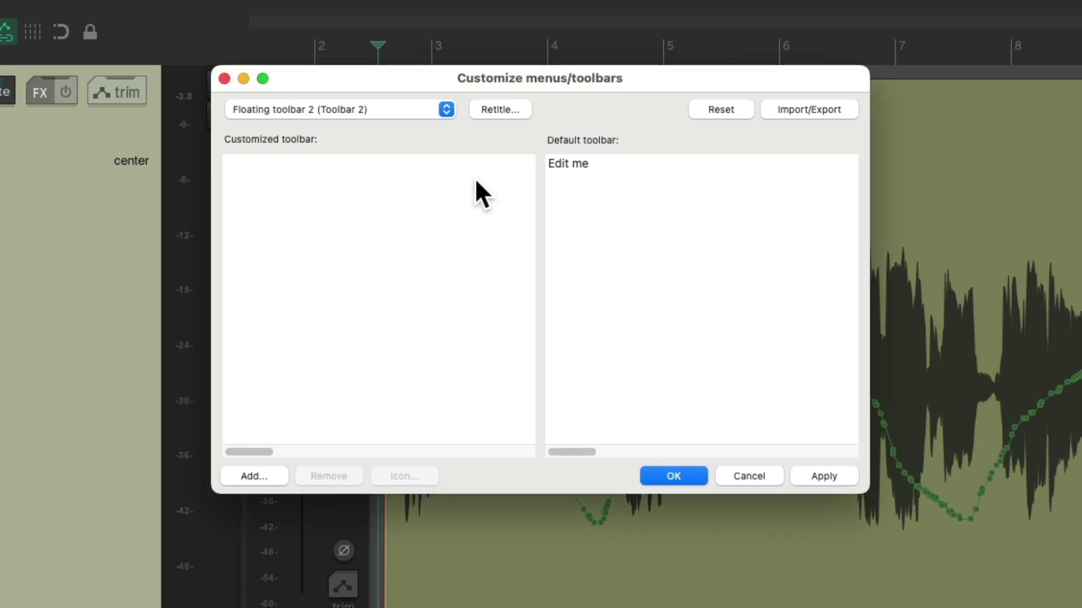
{"action": "left_click", "coordinate": [498, 111]}
{"action": "type", "text": "Automation"}
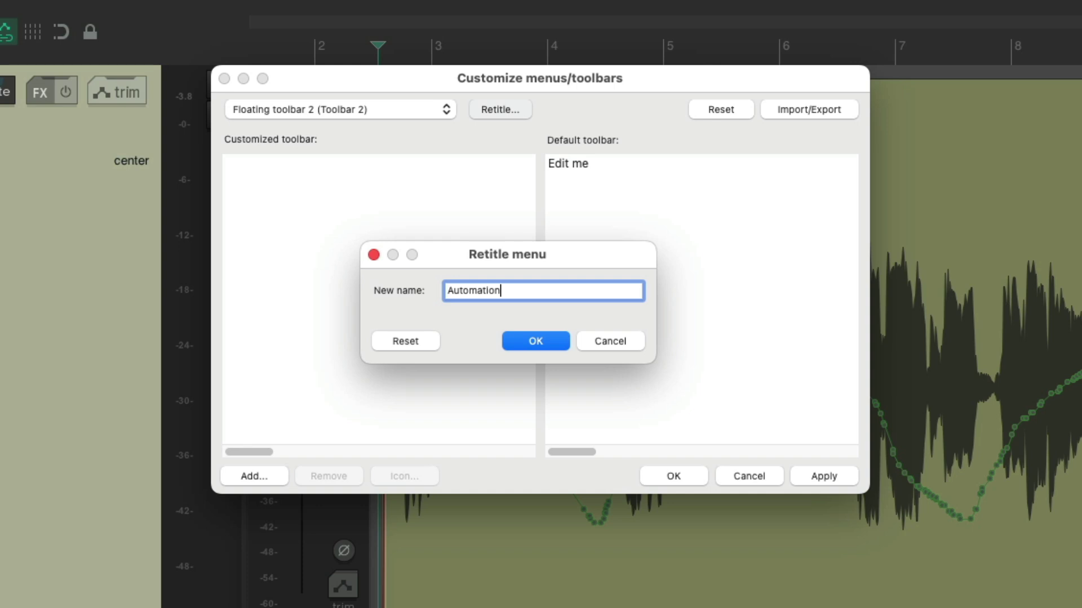
{"action": "key", "text": "Return"}
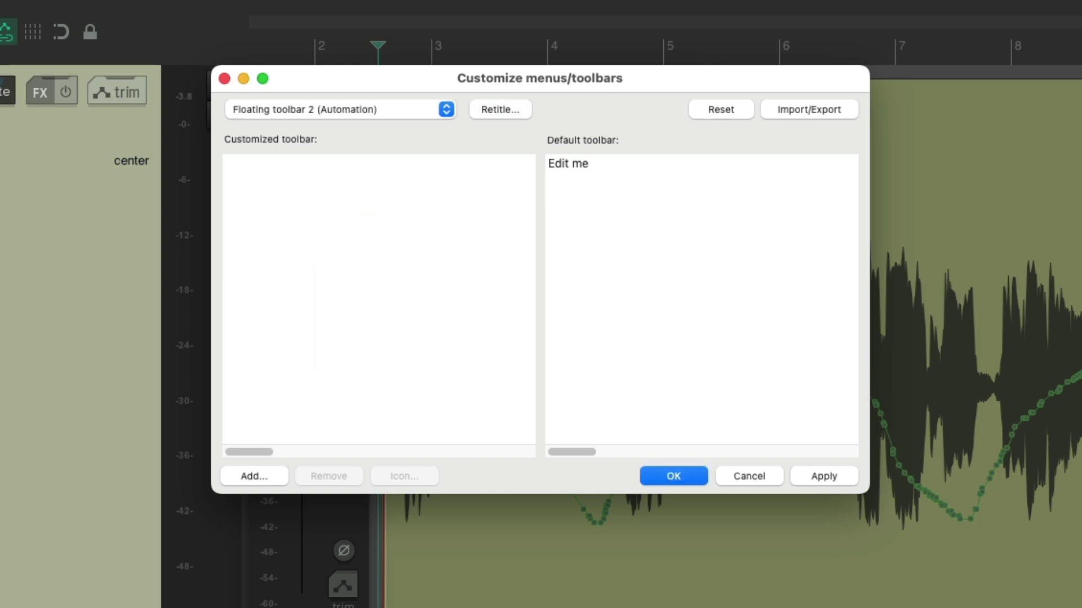
Step: Add the six "Set track automation mode" actions, latch through write, to the Automation toolbar, ordering write first and touch second
{"action": "left_click", "coordinate": [269, 479]}
{"action": "scroll", "coordinate": [827, 290], "scroll_direction": "down", "scroll_amount": 2}
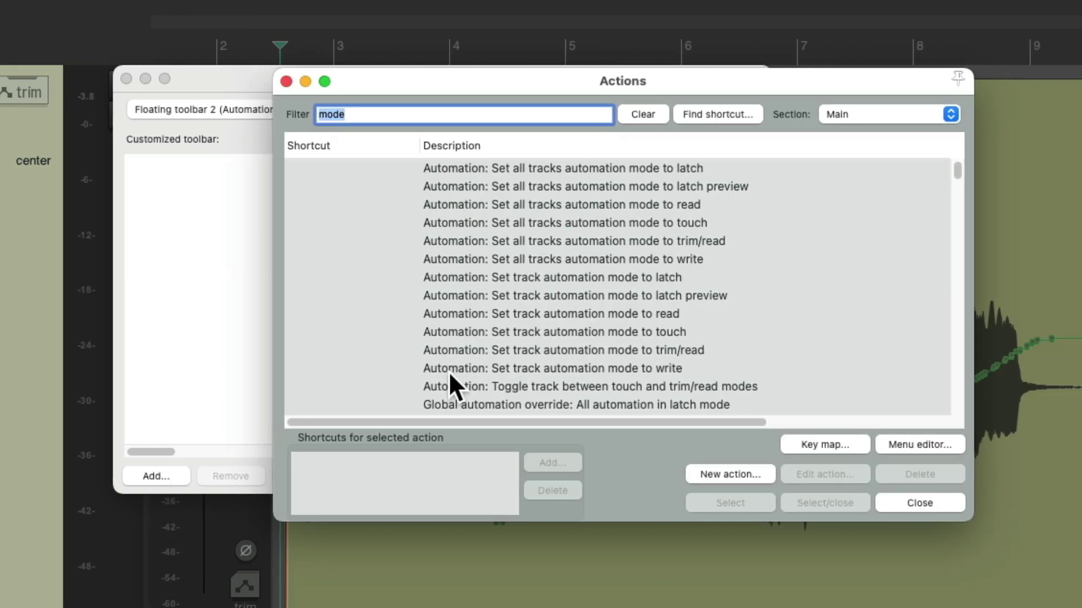
{"action": "left_click", "coordinate": [653, 231]}
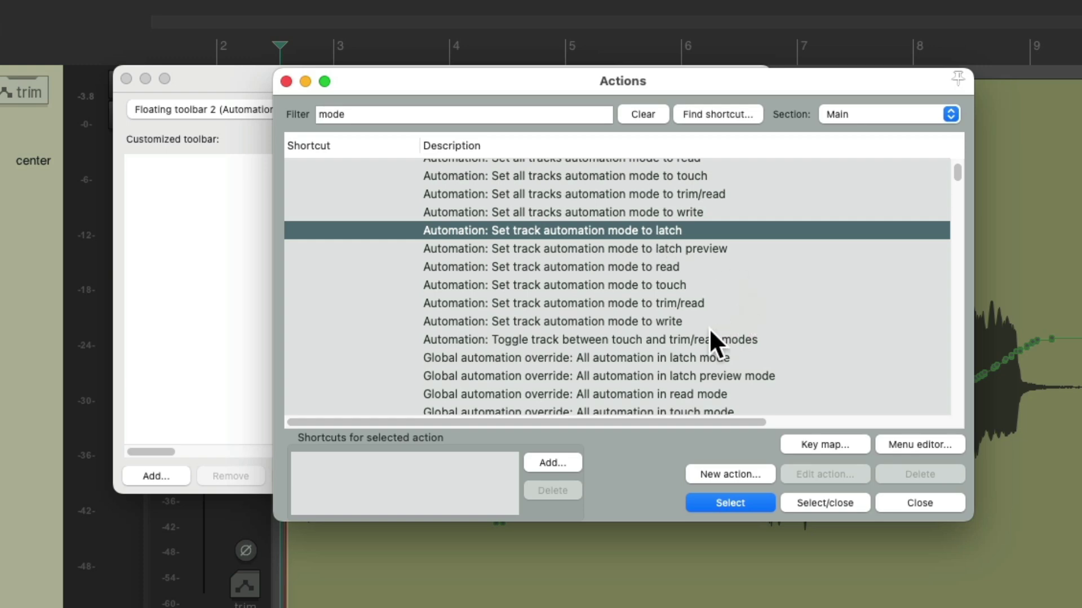
{"action": "left_click", "coordinate": [692, 322], "text": "shift"}
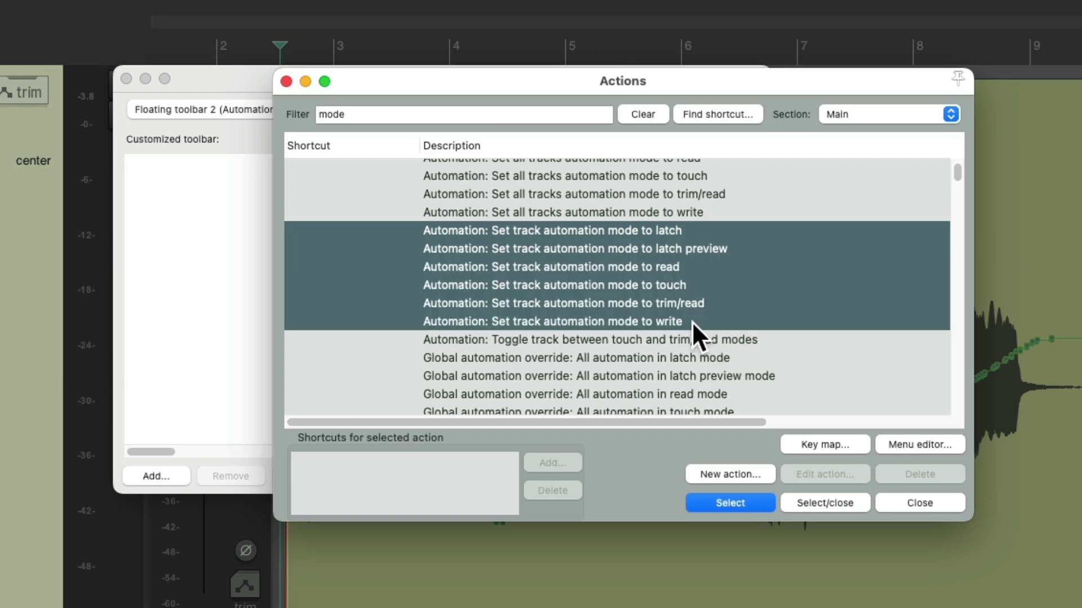
{"action": "left_click", "coordinate": [836, 499]}
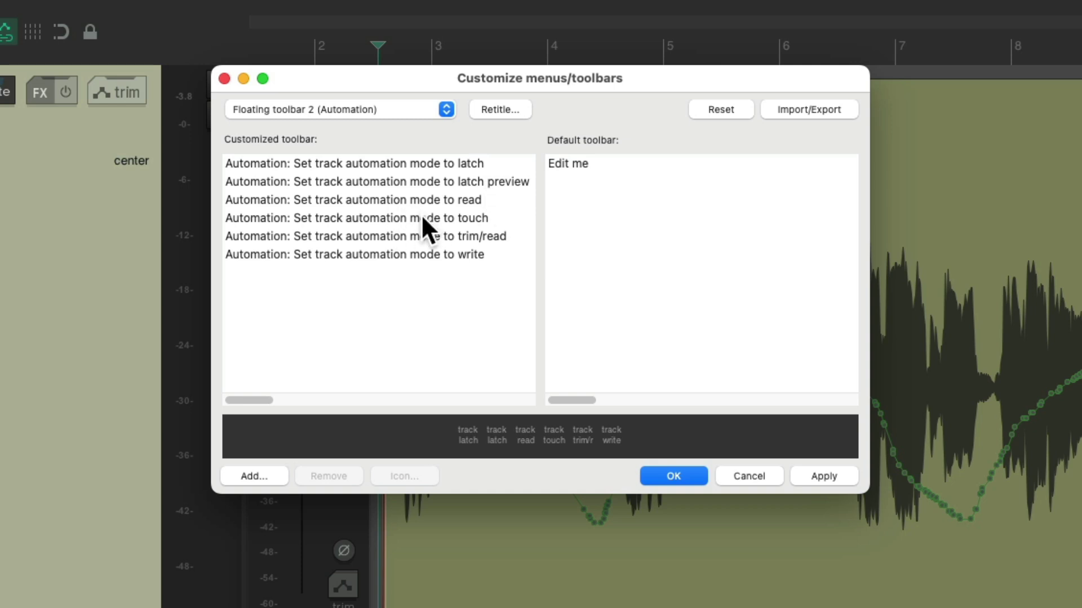
{"action": "left_click_drag", "start_coordinate": [424, 253], "coordinate": [436, 178]}
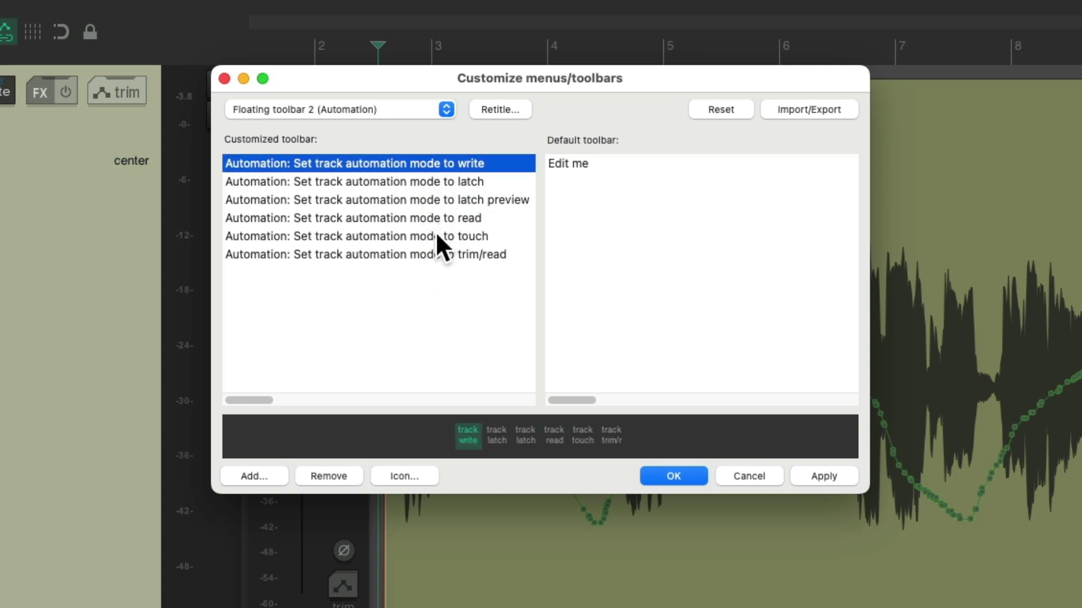
{"action": "left_click_drag", "start_coordinate": [437, 236], "coordinate": [440, 181]}
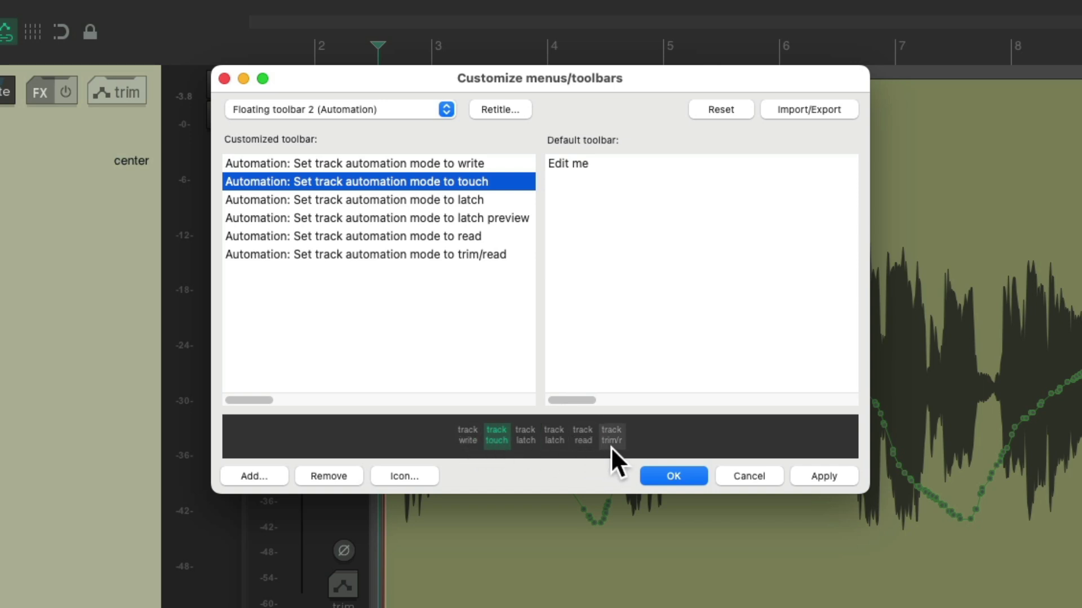
Step: Assign the write, touch, latch, Prev, read and trim icons to the matching automation mode actions on the toolbar
{"action": "double_click", "coordinate": [465, 437]}
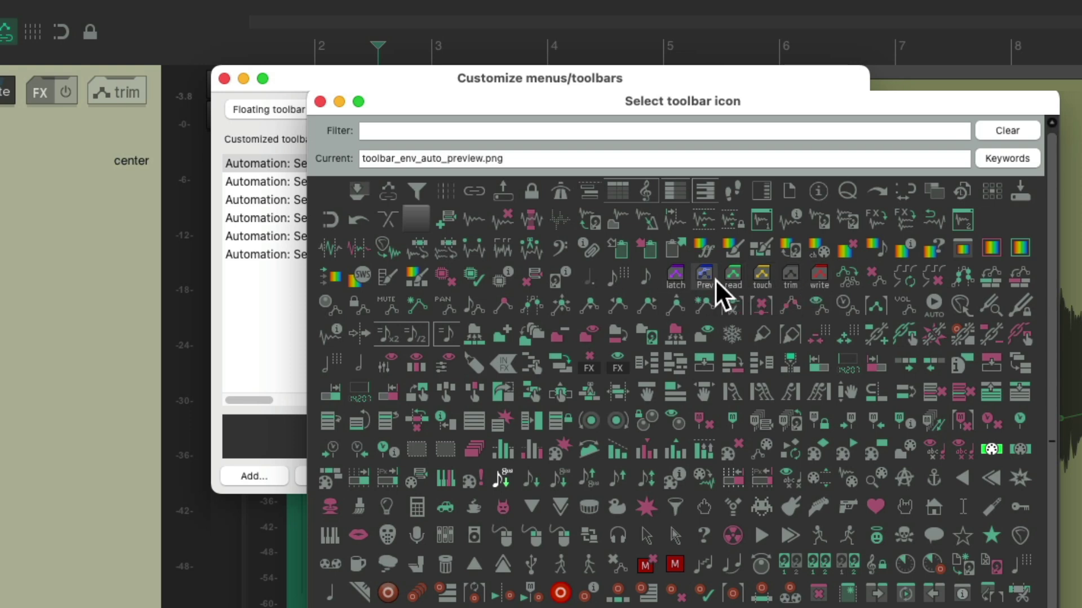
{"action": "left_click", "coordinate": [819, 276]}
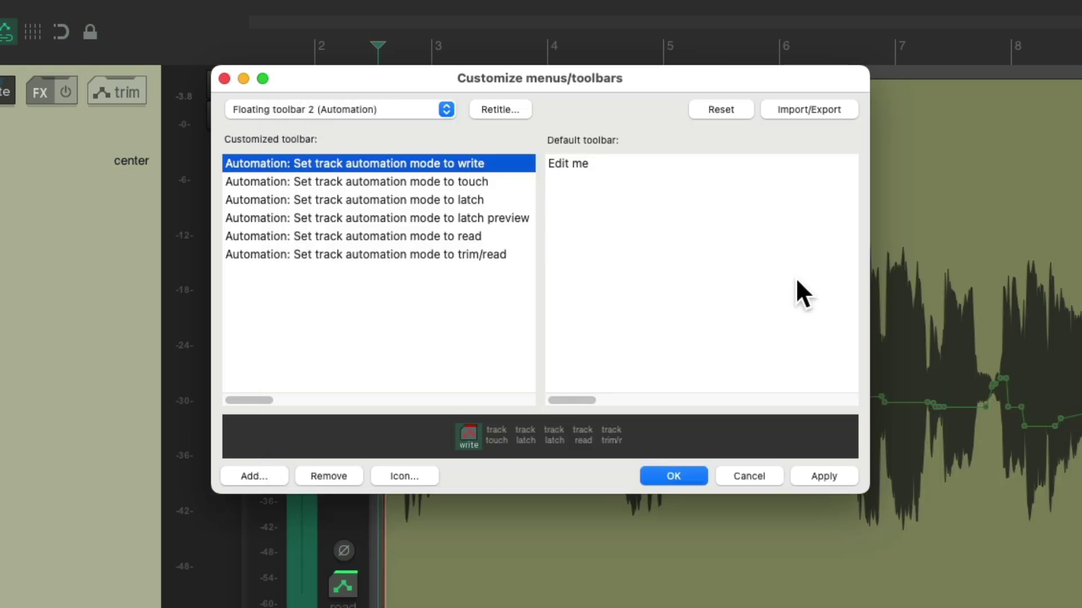
{"action": "left_click", "coordinate": [495, 437]}
{"action": "left_click", "coordinate": [762, 276]}
{"action": "left_click", "coordinate": [526, 435]}
{"action": "left_click", "coordinate": [675, 276]}
{"action": "left_click", "coordinate": [554, 435]}
{"action": "left_click", "coordinate": [705, 276]}
{"action": "left_click", "coordinate": [582, 435]}
{"action": "left_click", "coordinate": [733, 276]}
{"action": "left_click", "coordinate": [610, 435]}
{"action": "left_click", "coordinate": [791, 275]}
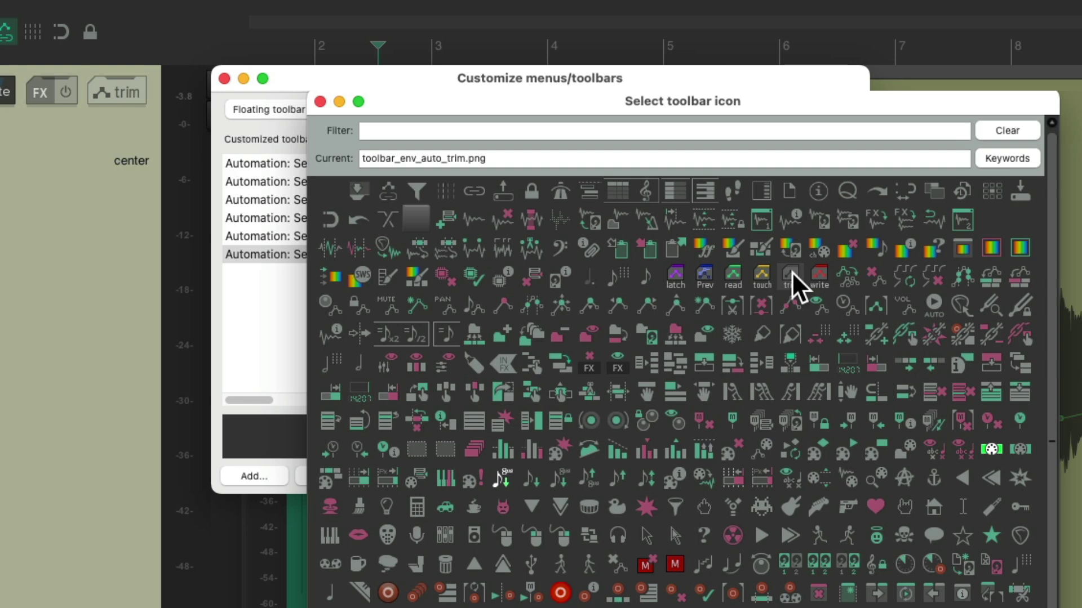
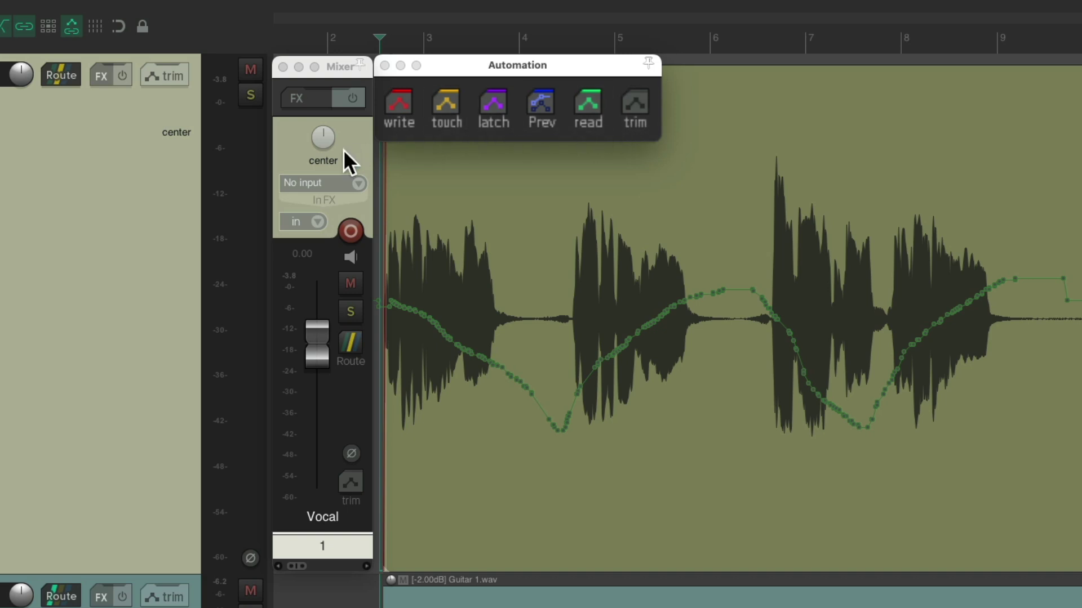
Step: Use the Automation toolbar to switch the Vocal track through write, touch, latch, latch preview, read and trim modes
{"action": "left_click", "coordinate": [396, 106]}
{"action": "left_click", "coordinate": [447, 104]}
{"action": "left_click", "coordinate": [494, 105]}
{"action": "left_click", "coordinate": [545, 105]}
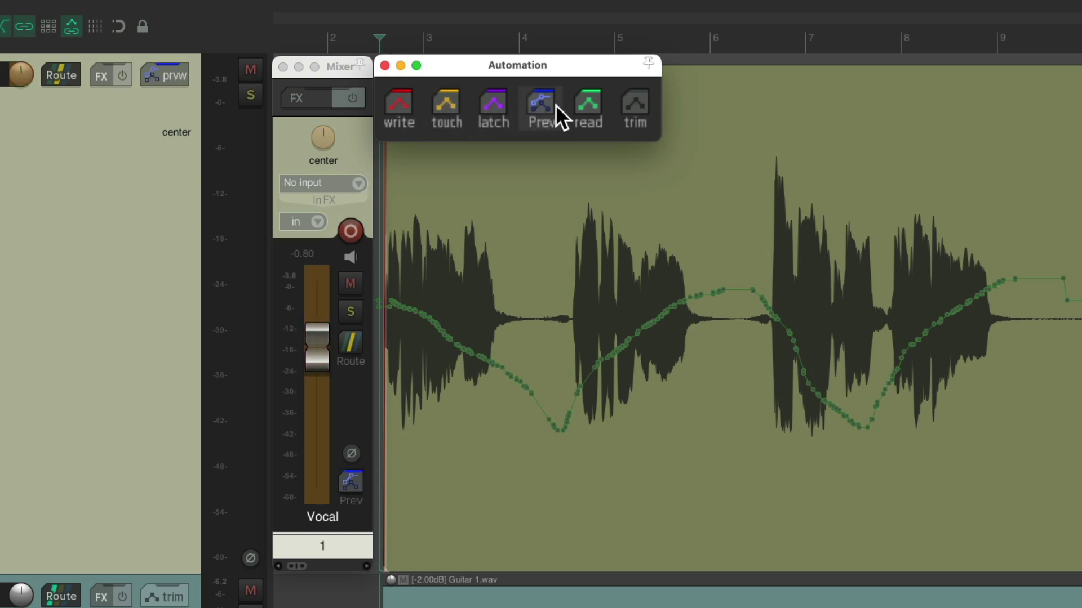
{"action": "left_click", "coordinate": [588, 105]}
{"action": "left_click", "coordinate": [635, 106]}
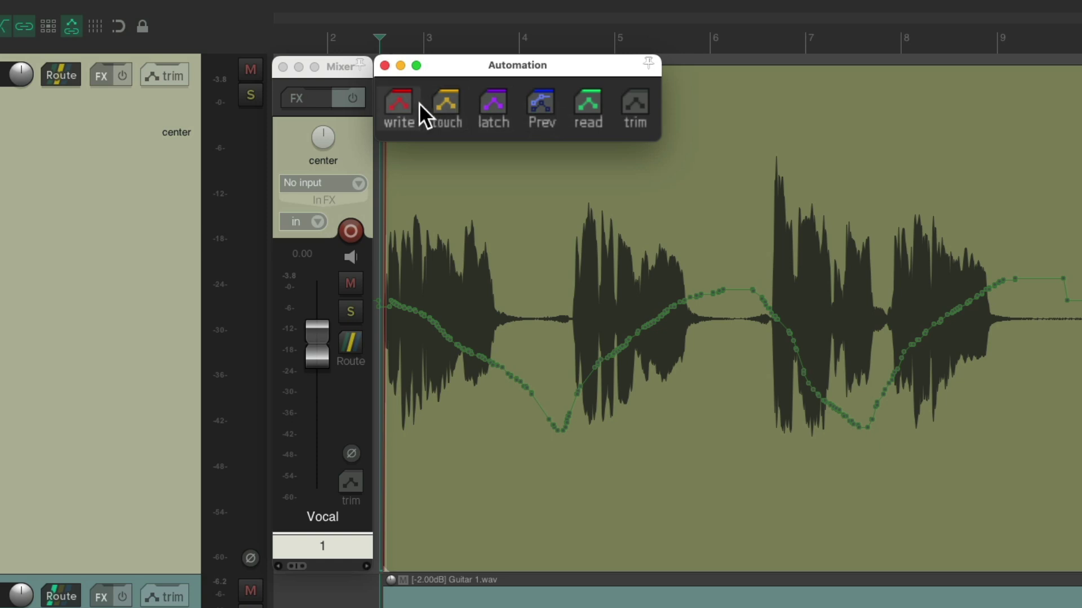
Step: Set the Vocal track to write mode and record volume fader moves during playback from about bar 2.5 to bar 4
{"action": "left_click", "coordinate": [400, 104]}
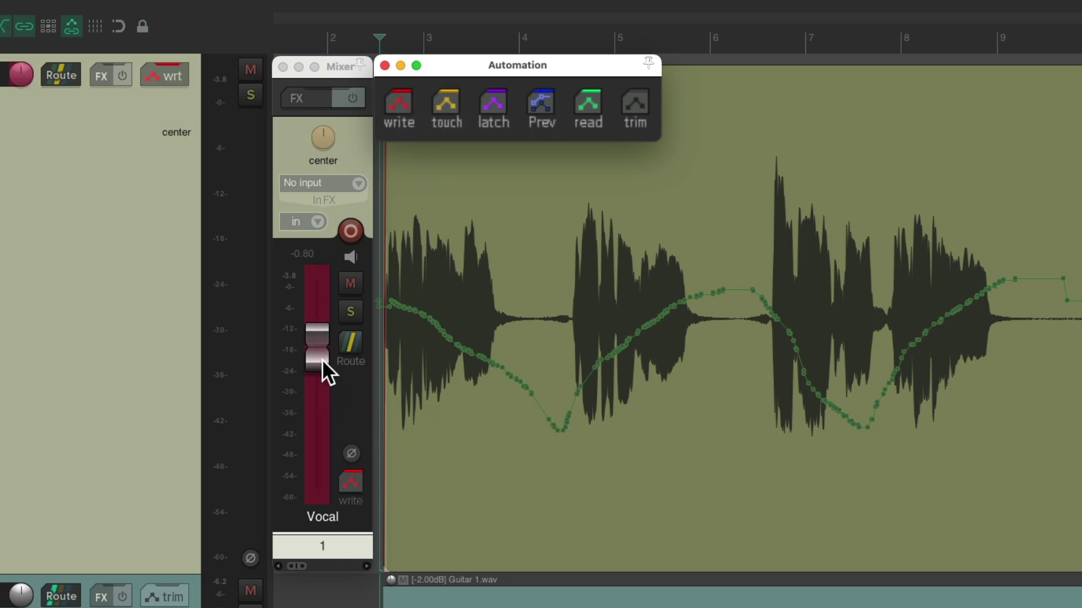
{"action": "key", "text": "space"}
{"action": "left_click_drag", "start_coordinate": [316, 356], "coordinate": [316, 371]}
{"action": "key", "text": "space"}
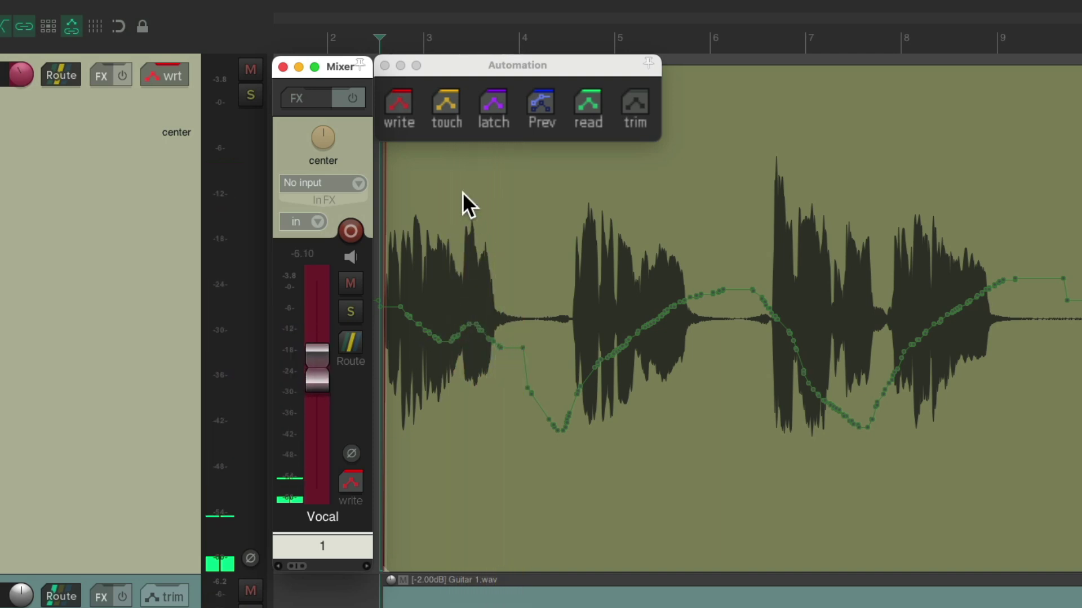
Step: Set the Vocal track to touch mode and rewrite part of its volume automation with fader moves during playback
{"action": "left_click", "coordinate": [447, 101]}
{"action": "key", "text": "space"}
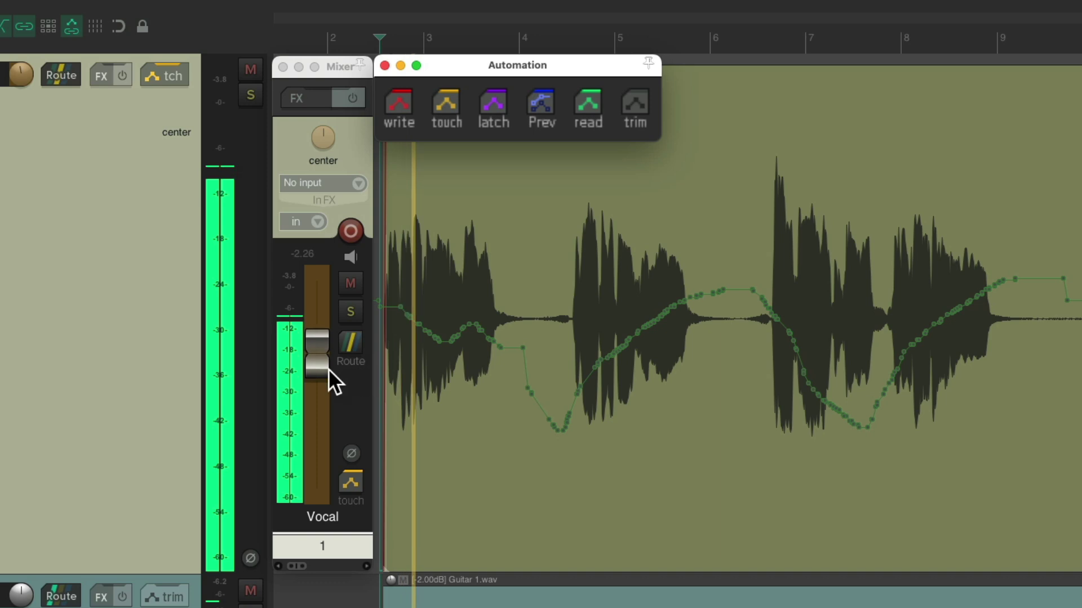
{"action": "left_click_drag", "start_coordinate": [318, 360], "coordinate": [335, 346]}
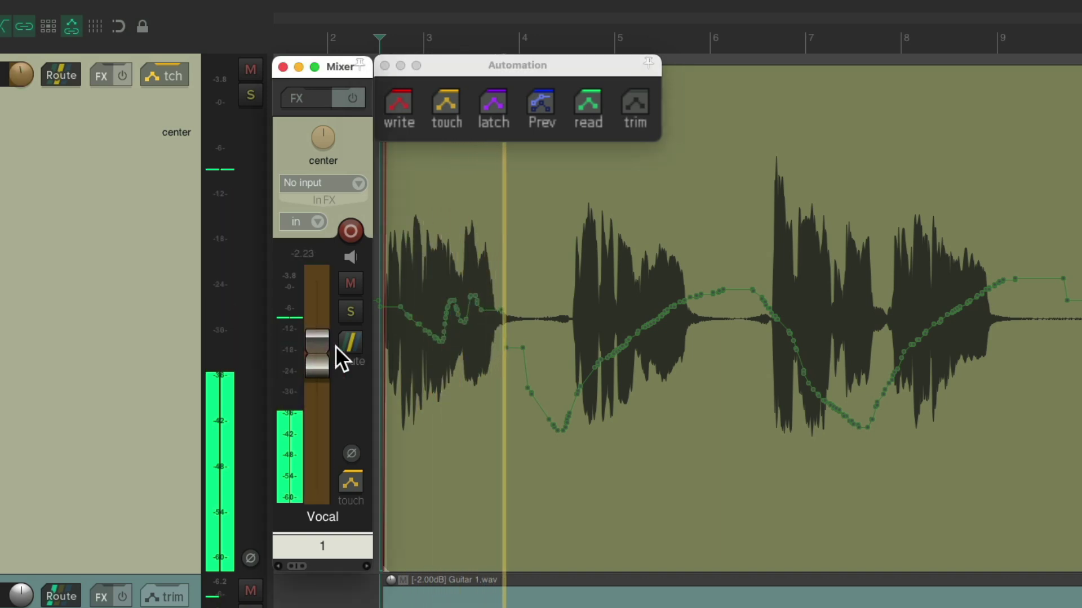
{"action": "key", "text": "space"}
Step: Set the Vocal track to latch preview mode, lower its fader to about -5.5 dB, and audition it during playback
{"action": "left_click", "coordinate": [525, 107]}
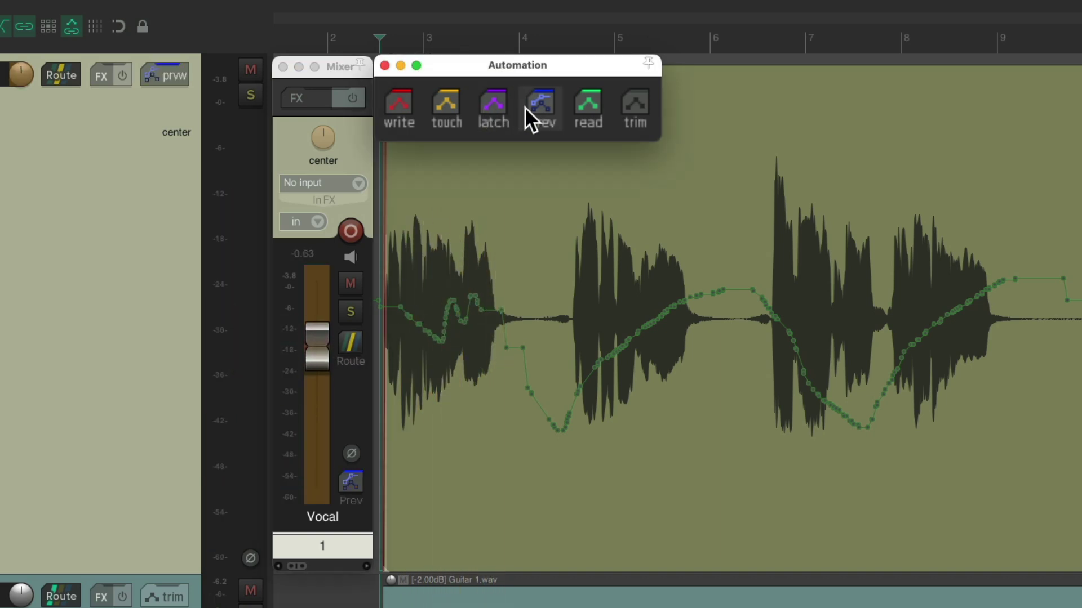
{"action": "left_click_drag", "start_coordinate": [317, 354], "coordinate": [309, 368]}
{"action": "key", "text": "space"}
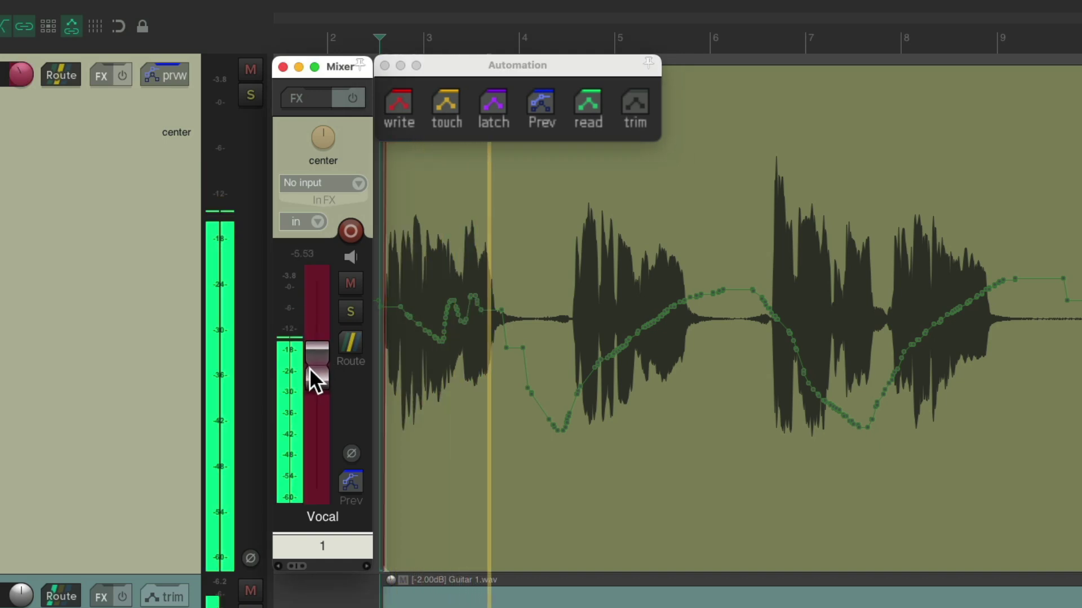
{"action": "key", "text": "space"}
Step: Play back the Vocal track's volume automation in read mode and return the track to trim mode
{"action": "left_click", "coordinate": [587, 108]}
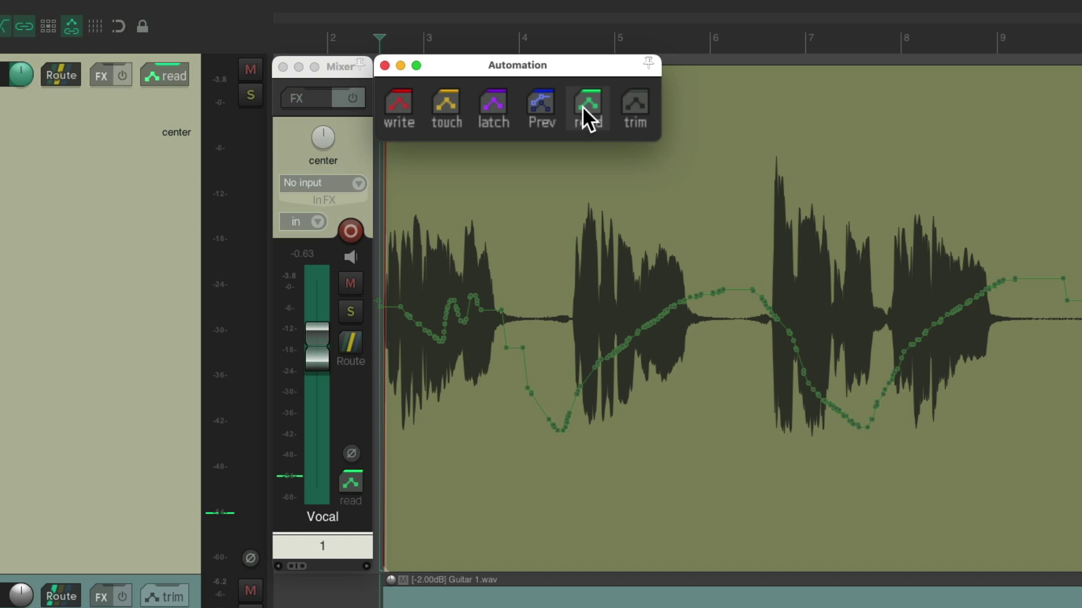
{"action": "key", "text": "space"}
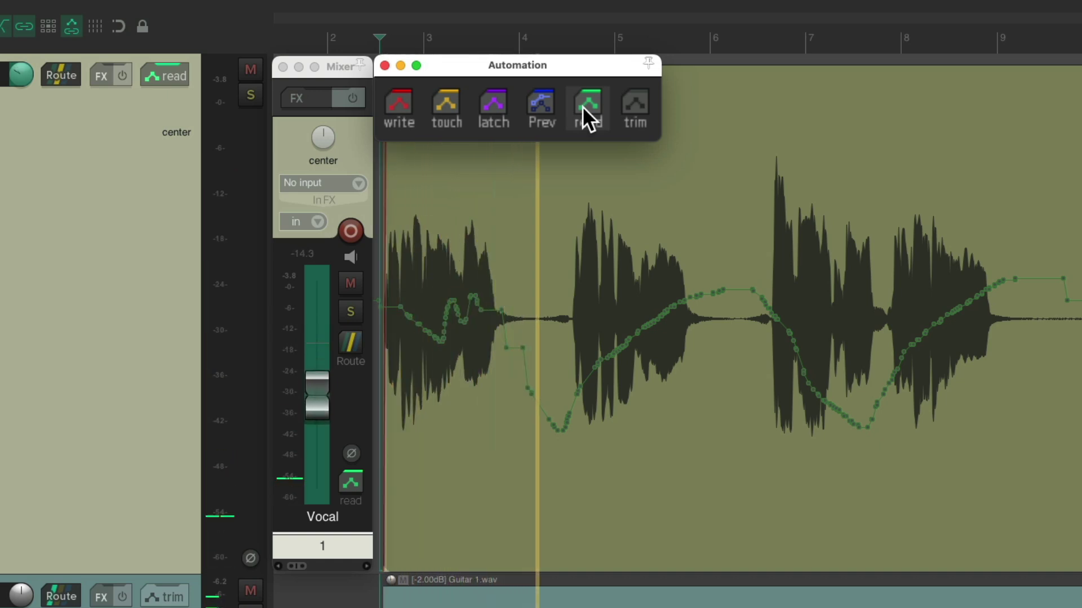
{"action": "key", "text": "space"}
{"action": "left_click", "coordinate": [634, 108]}
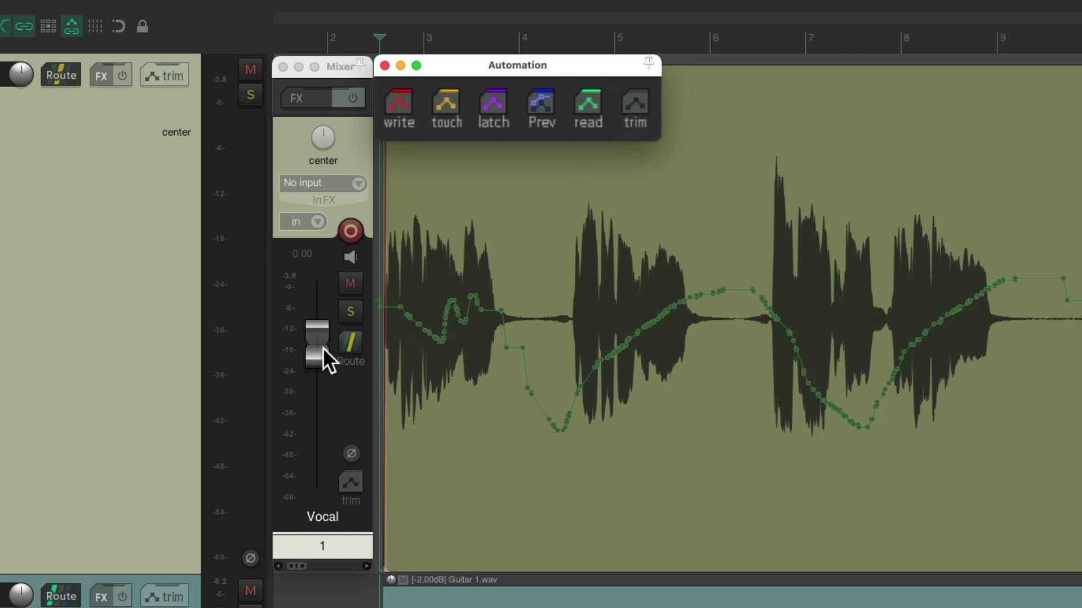
Step: Switch the Vocal track to write, read and finally trim mode from the Automation toolbar
{"action": "left_click", "coordinate": [430, 107]}
{"action": "left_click", "coordinate": [401, 107]}
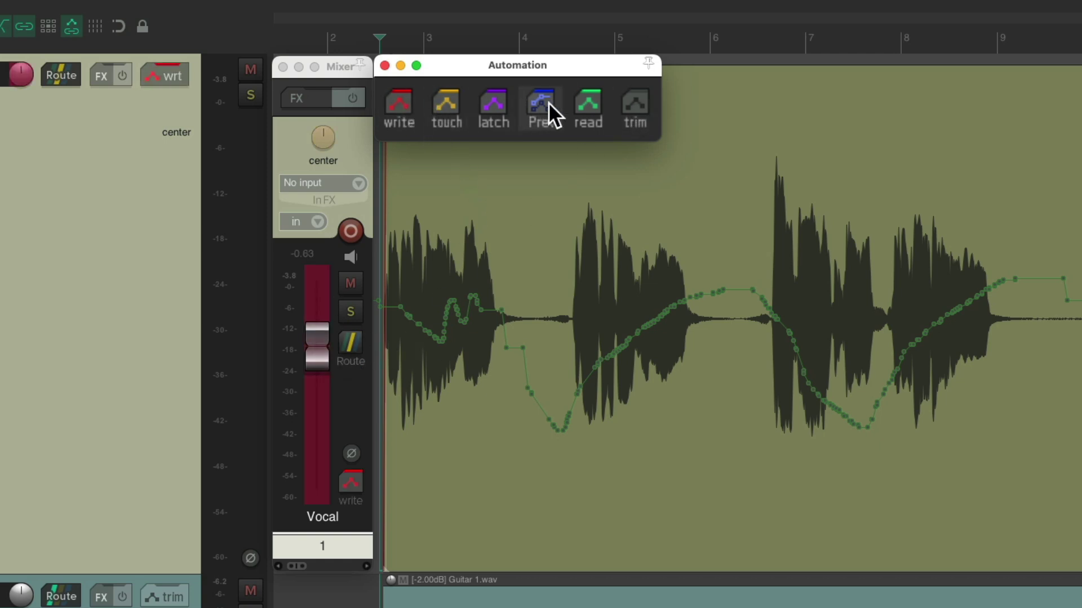
{"action": "left_click", "coordinate": [585, 104]}
{"action": "left_click", "coordinate": [631, 105]}
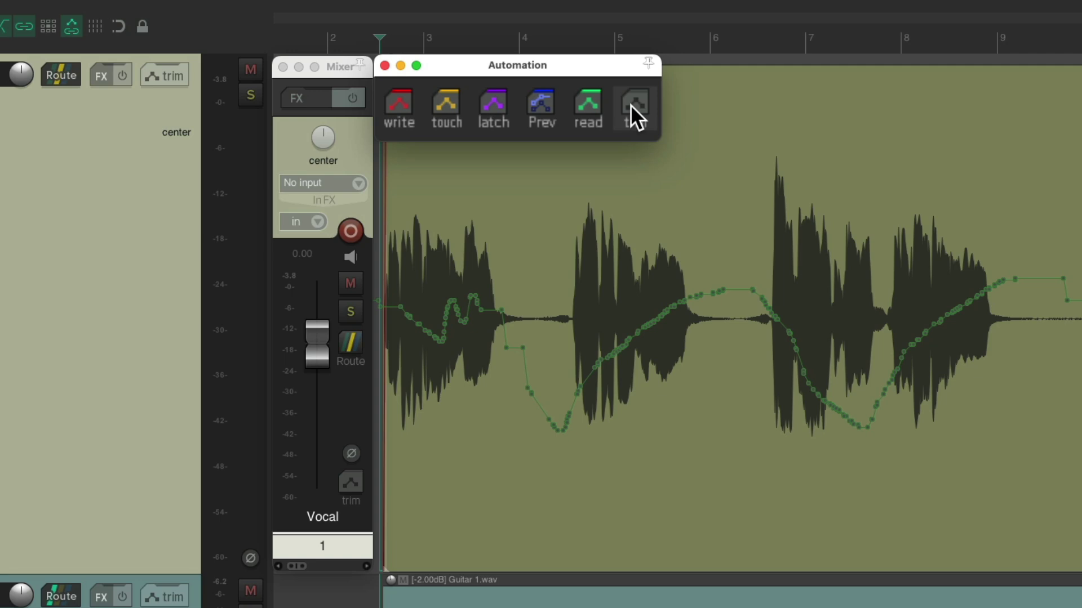
Step: Find the "Toolbar: Open/close toolbar 2" action by filtering the action list for "toolbar" and start adding a shortcut for it
{"action": "key", "text": "shift+slash"}
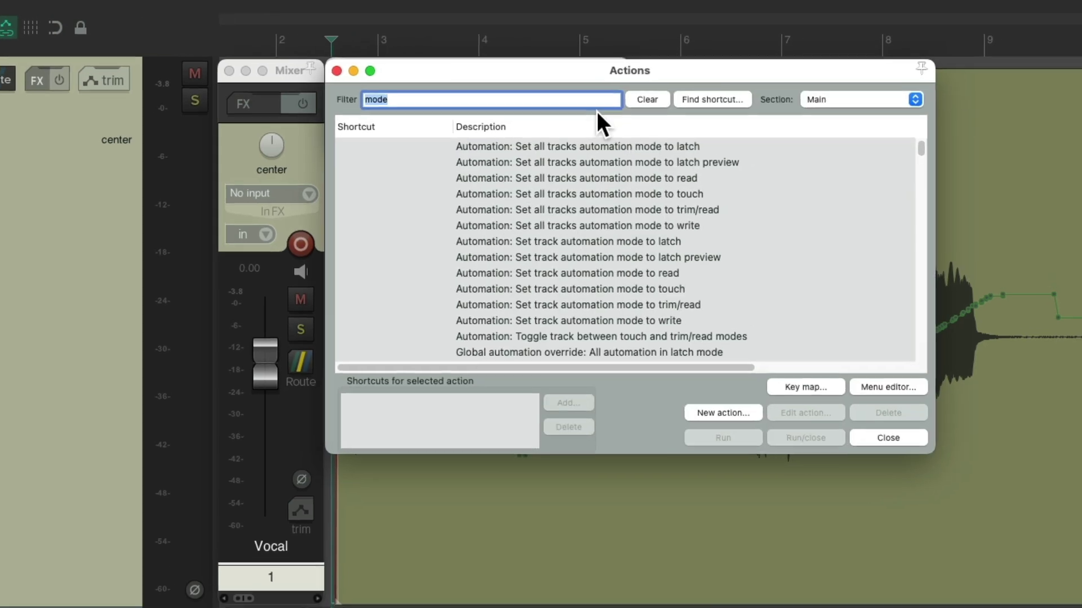
{"action": "type", "text": "toolbar"}
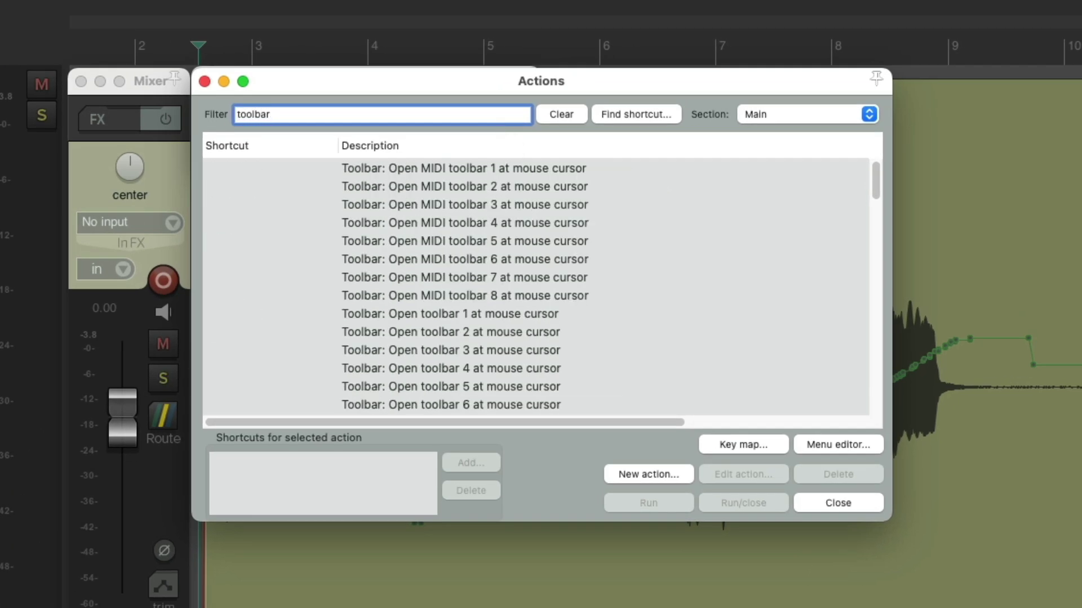
{"action": "scroll", "coordinate": [444, 244], "scroll_direction": "down", "scroll_amount": 10}
{"action": "scroll", "coordinate": [444, 247], "scroll_direction": "down", "scroll_amount": 3}
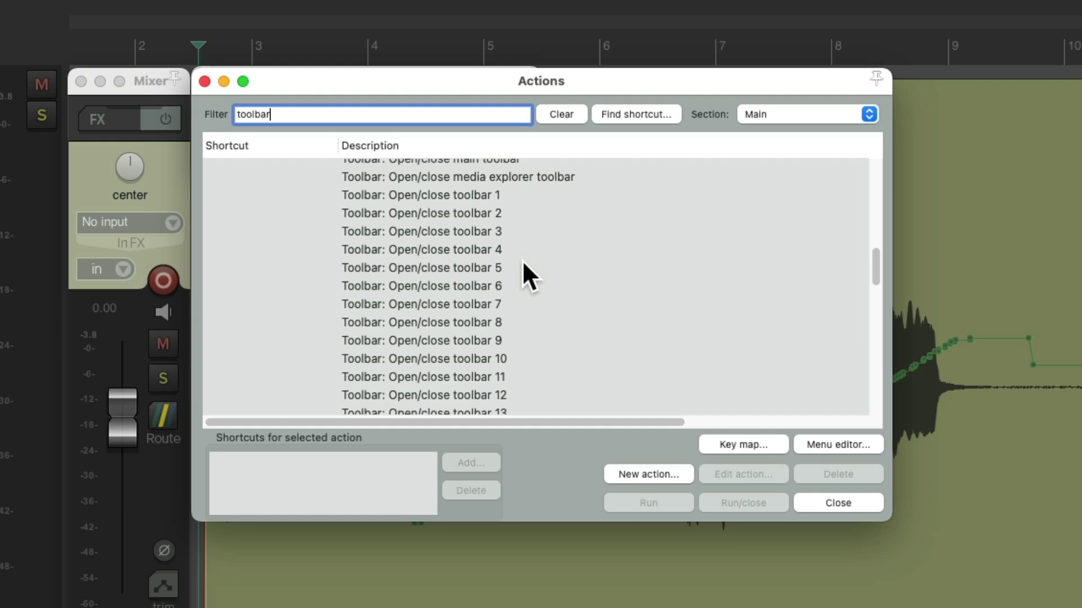
{"action": "left_click", "coordinate": [468, 214]}
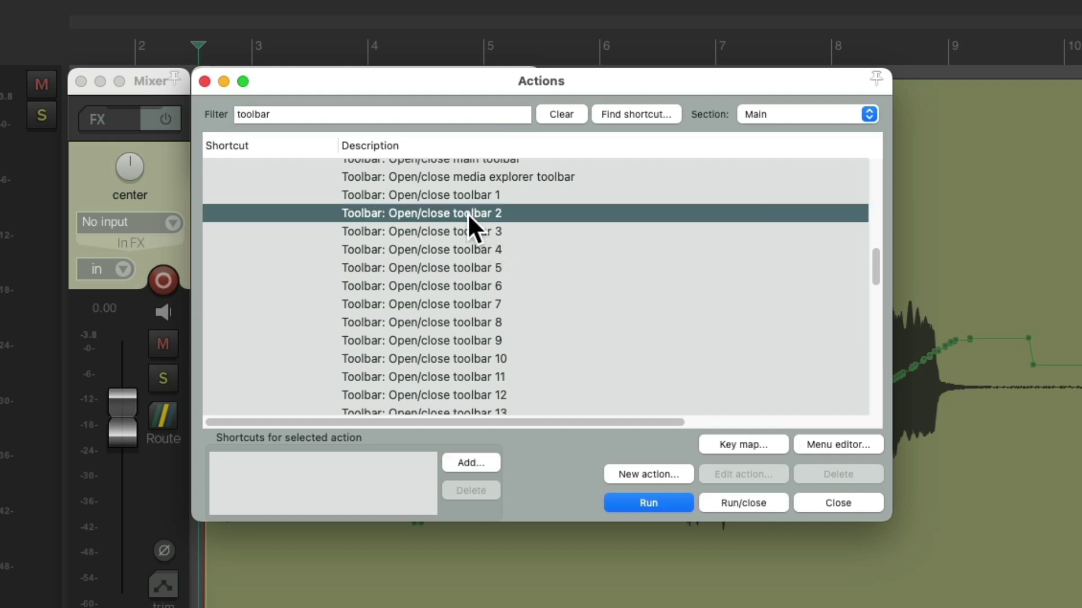
{"action": "left_click", "coordinate": [474, 463]}
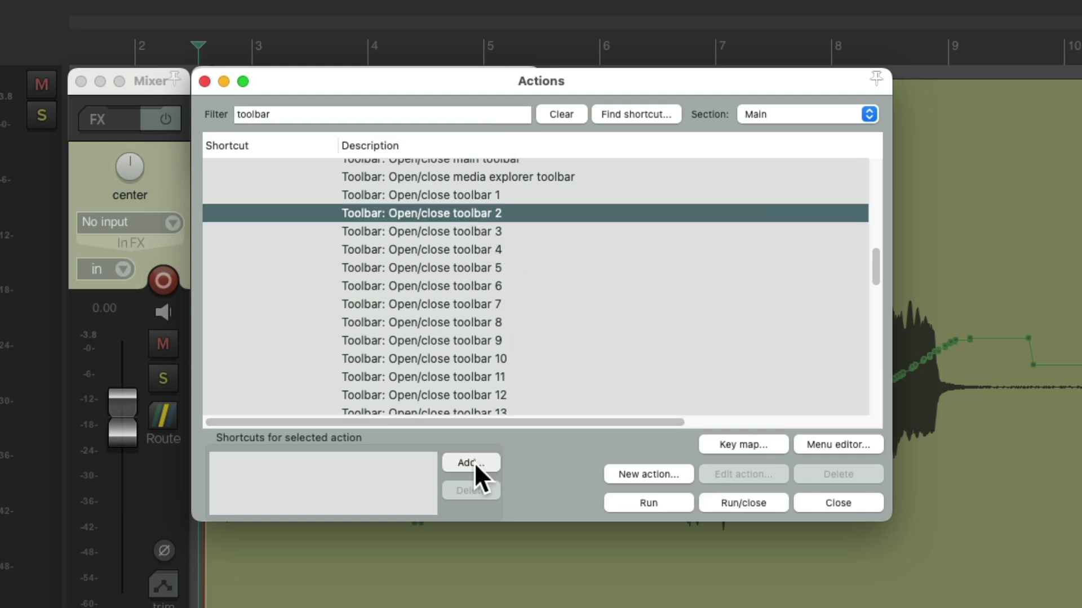
Step: Hide and reopen the Automation toolbar, and use it to switch the Vocal track through write, touch and latch modes and back to write
{"action": "key", "text": "ctrl+t"}
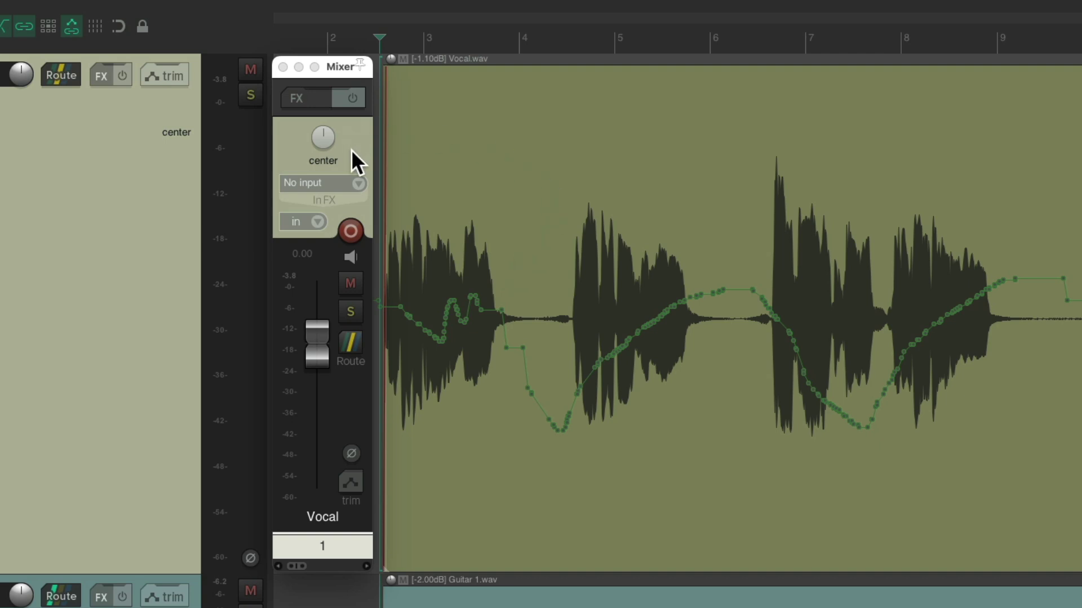
{"action": "key", "text": "ctrl+t"}
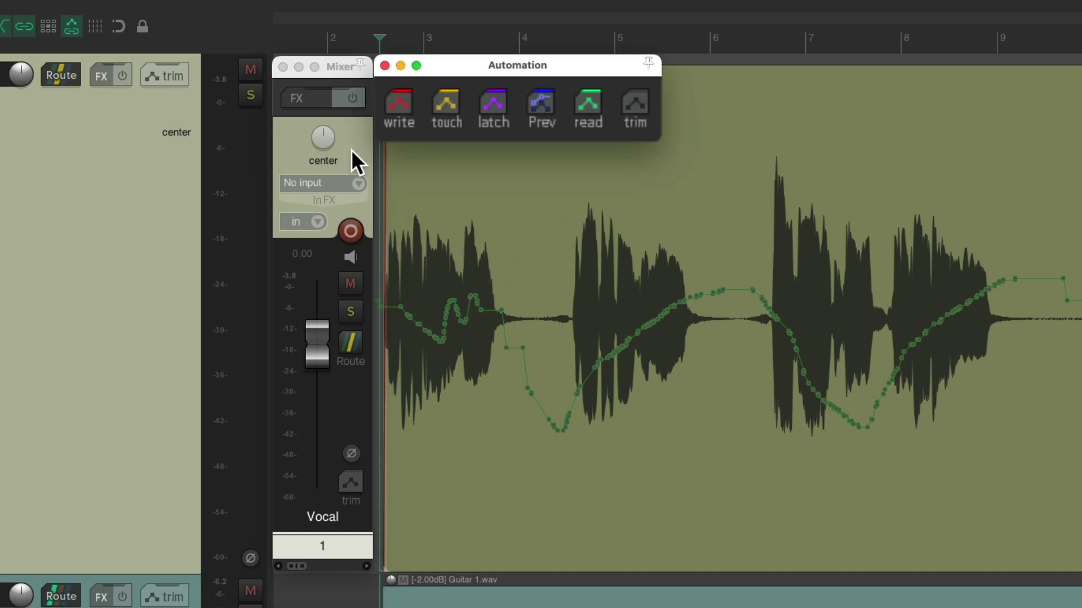
{"action": "left_click", "coordinate": [389, 111]}
{"action": "left_click", "coordinate": [441, 106]}
{"action": "left_click", "coordinate": [488, 102]}
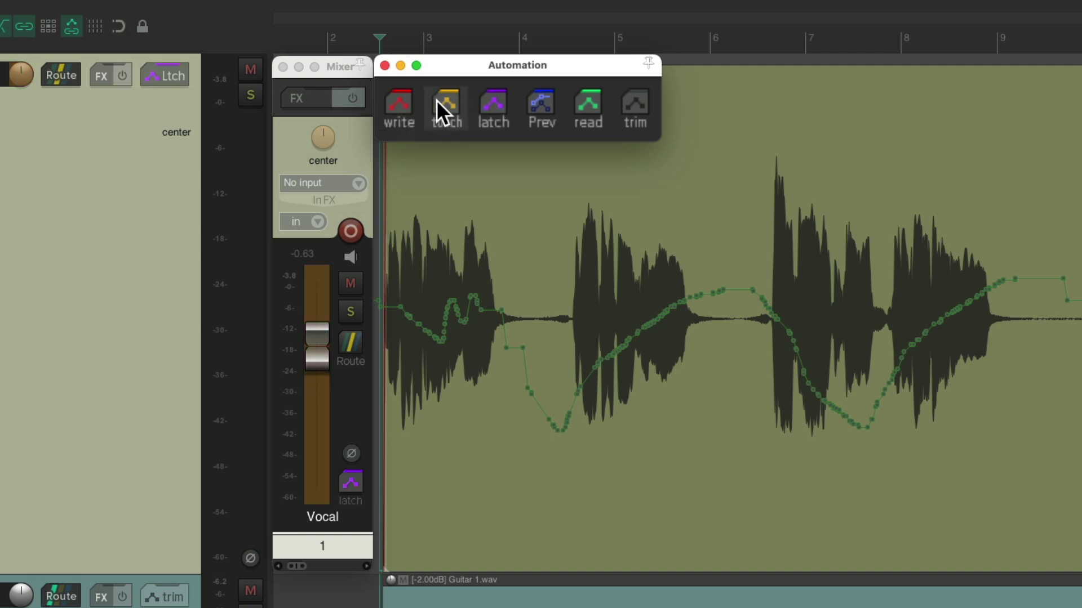
{"action": "left_click", "coordinate": [396, 105]}
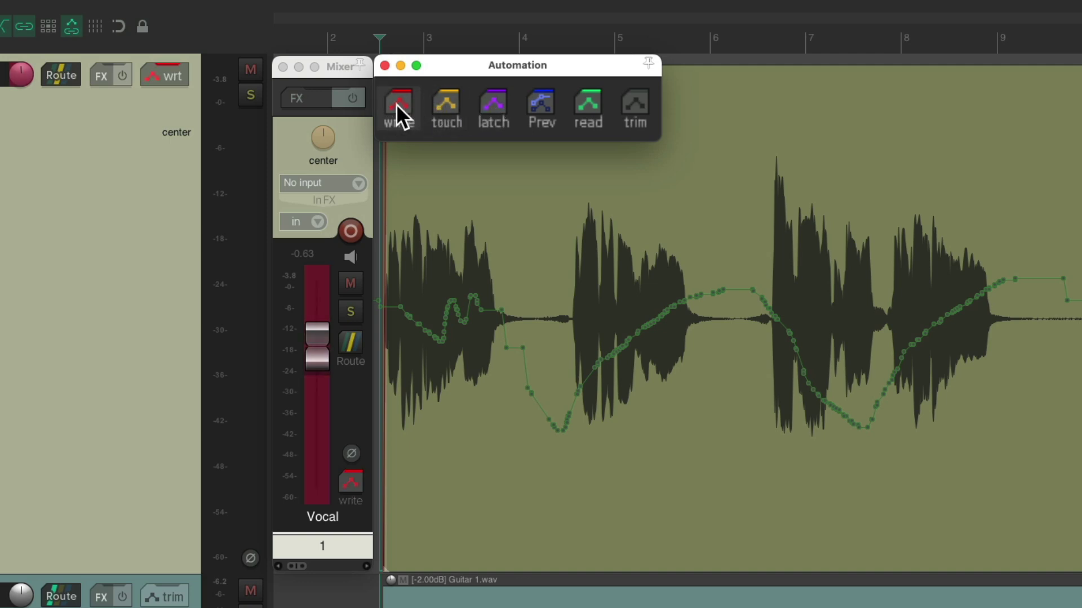
Step: Close and reopen the Automation toolbar, and switch the Vocal track through trim, read and write modes, ending in trim
{"action": "key", "text": "Escape"}
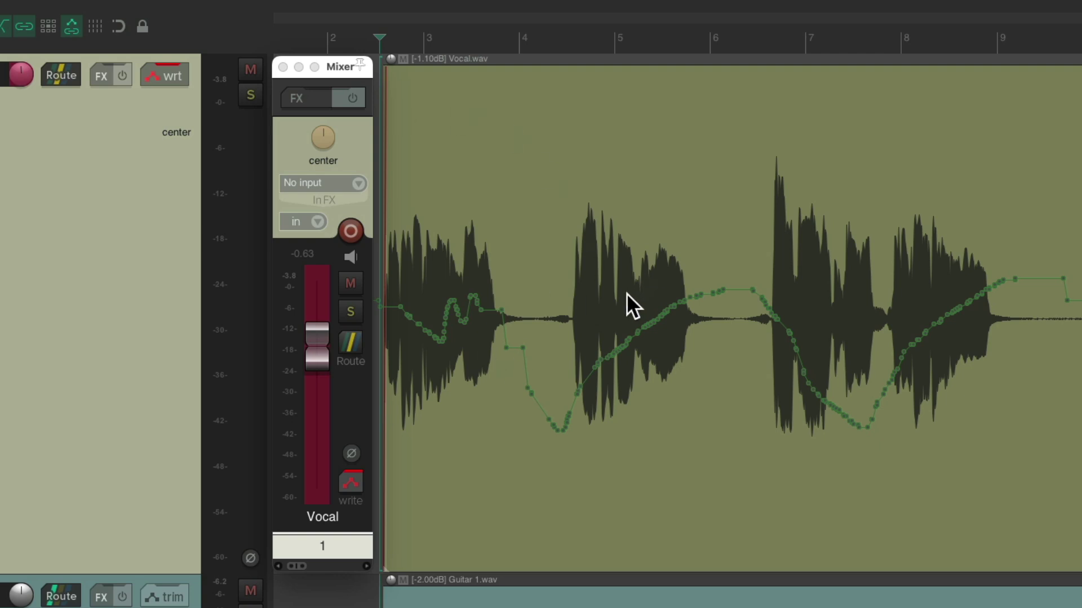
{"action": "key", "text": "alt+a"}
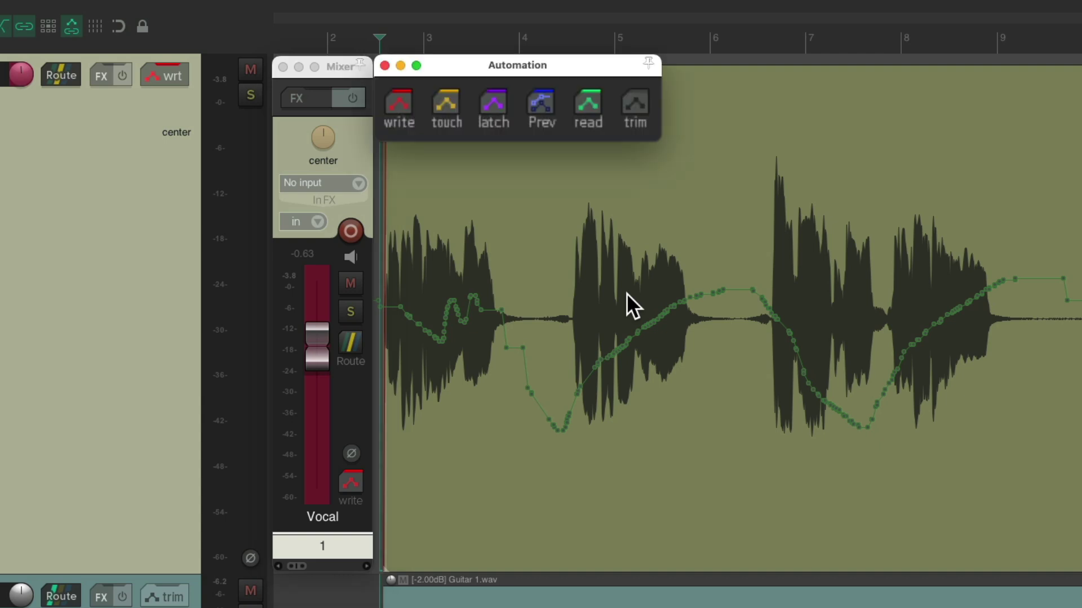
{"action": "left_click", "coordinate": [635, 110]}
{"action": "left_click", "coordinate": [582, 99]}
{"action": "left_click", "coordinate": [398, 105]}
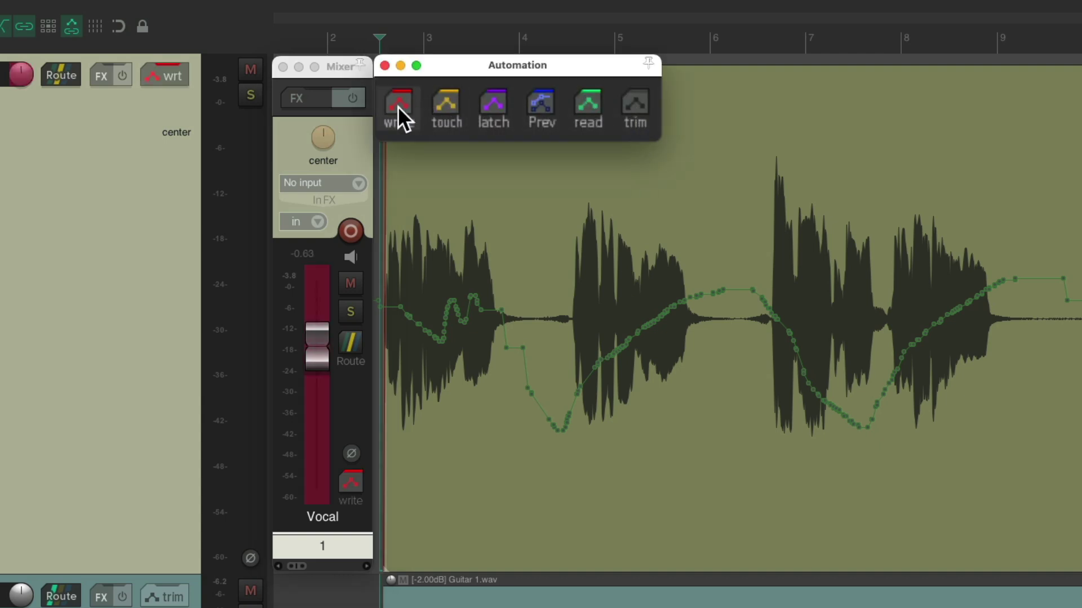
{"action": "left_click", "coordinate": [627, 109]}
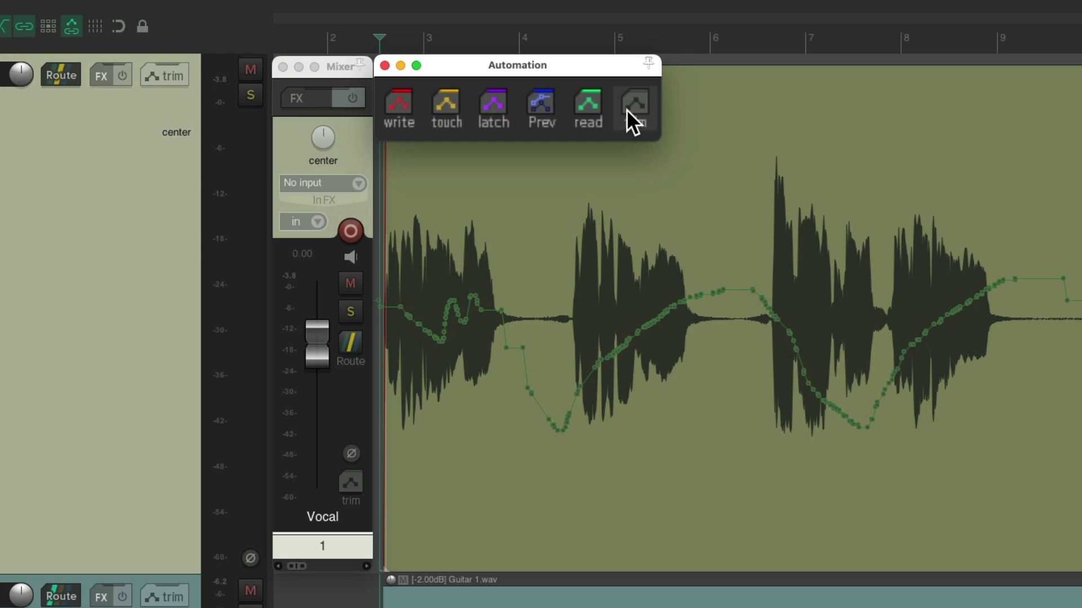